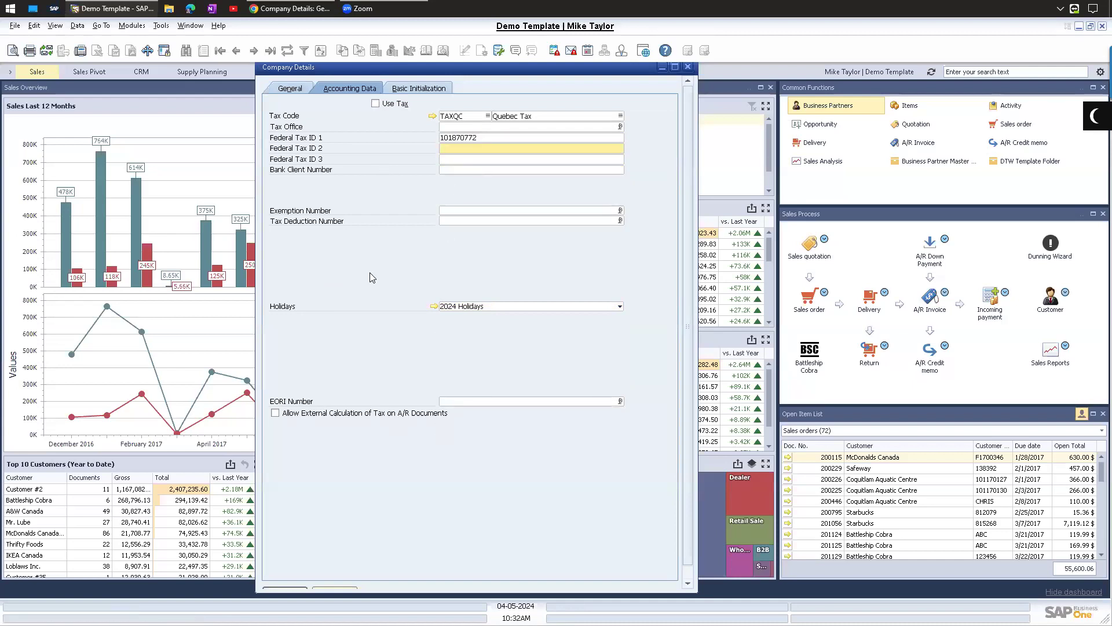
Step: Show the Basic Initialization settings of the Company Details
click(421, 89)
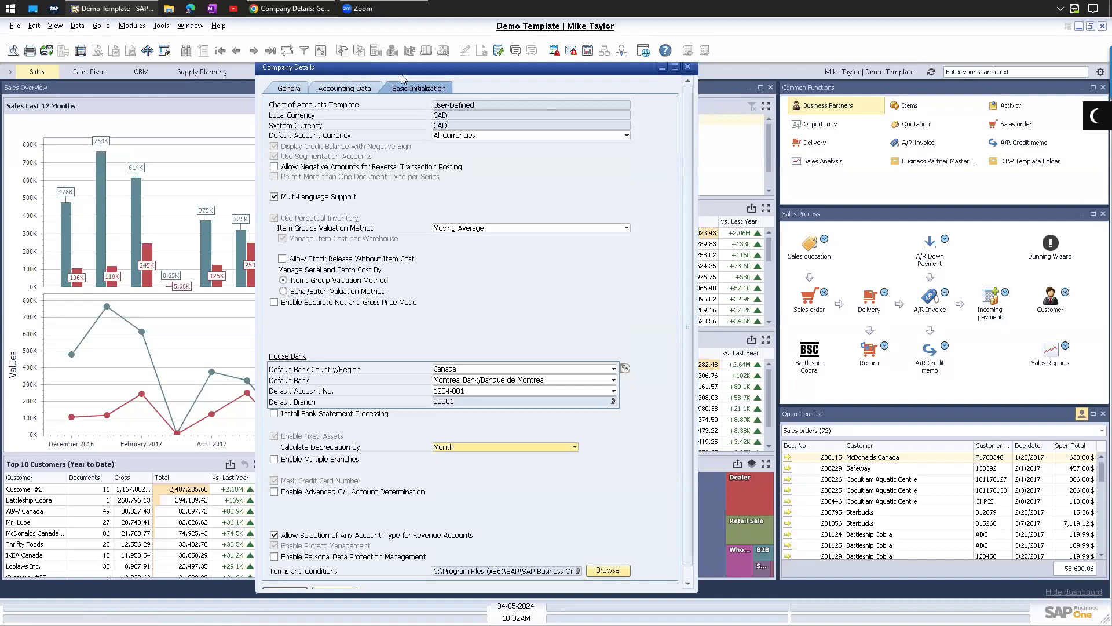
drag(405, 70, 401, 74)
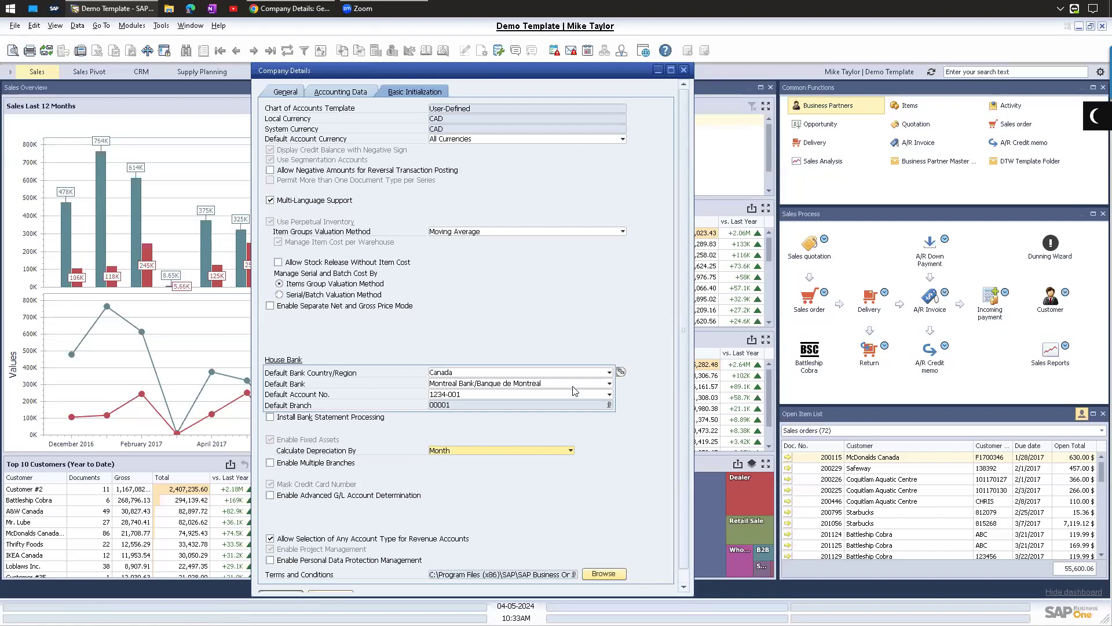
Step: Open the translations of the Printing Header in the general company details, view the available languages, and close them without adding one
click(286, 91)
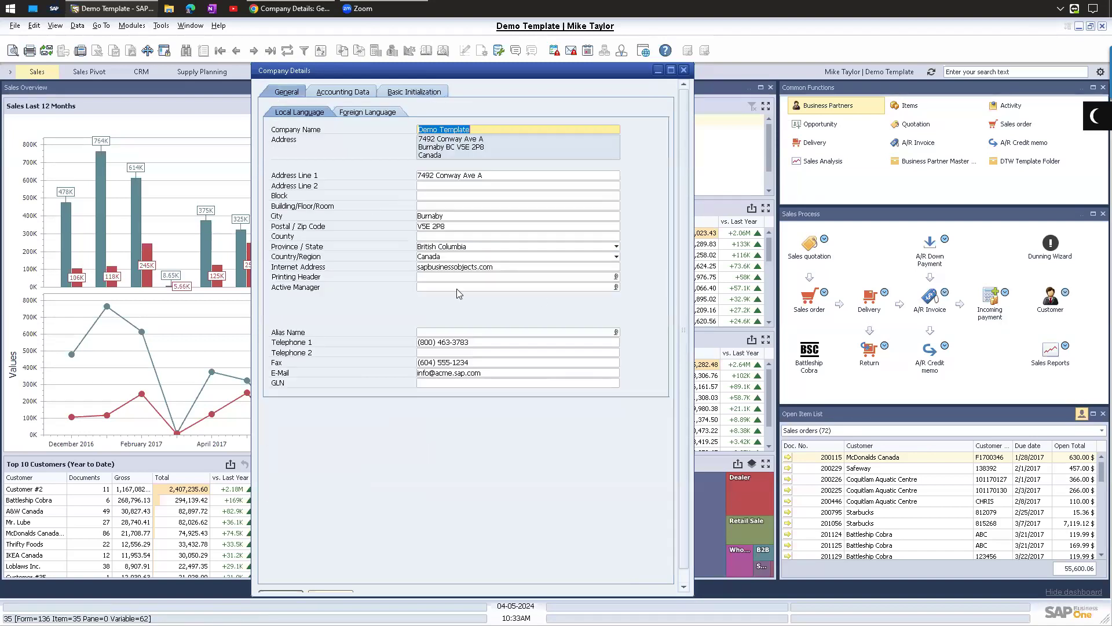
click(609, 331)
click(572, 276)
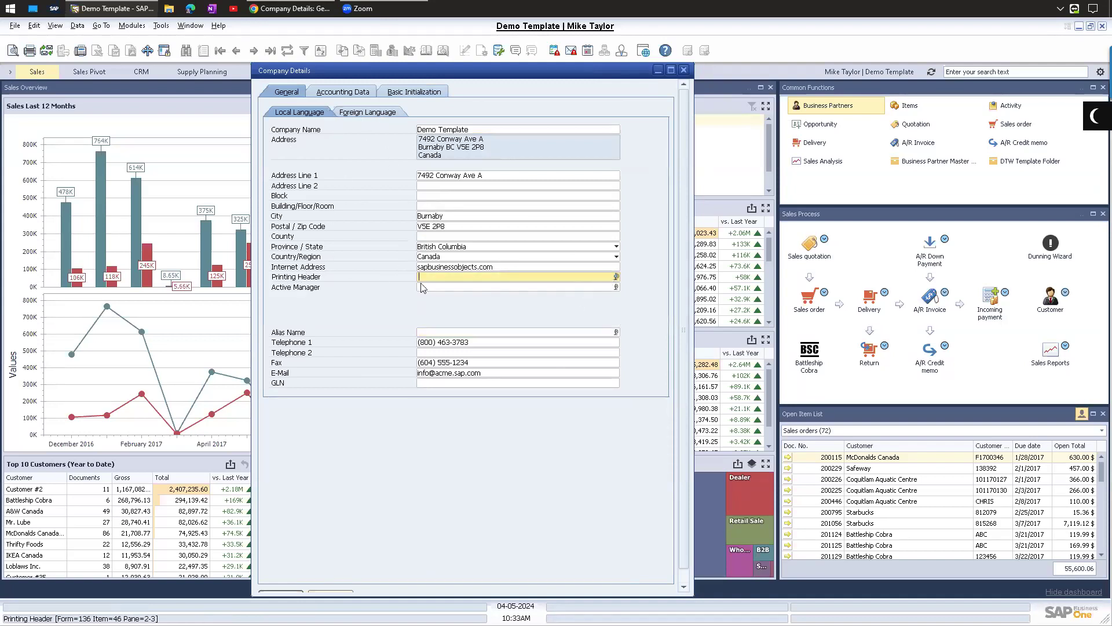
click(328, 113)
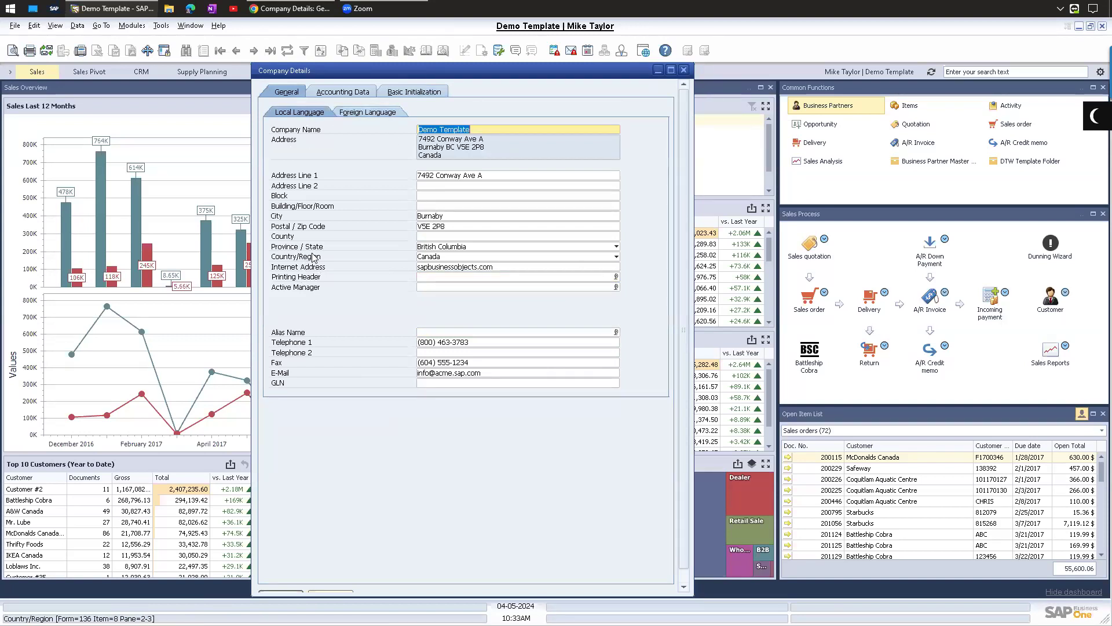
click(616, 278)
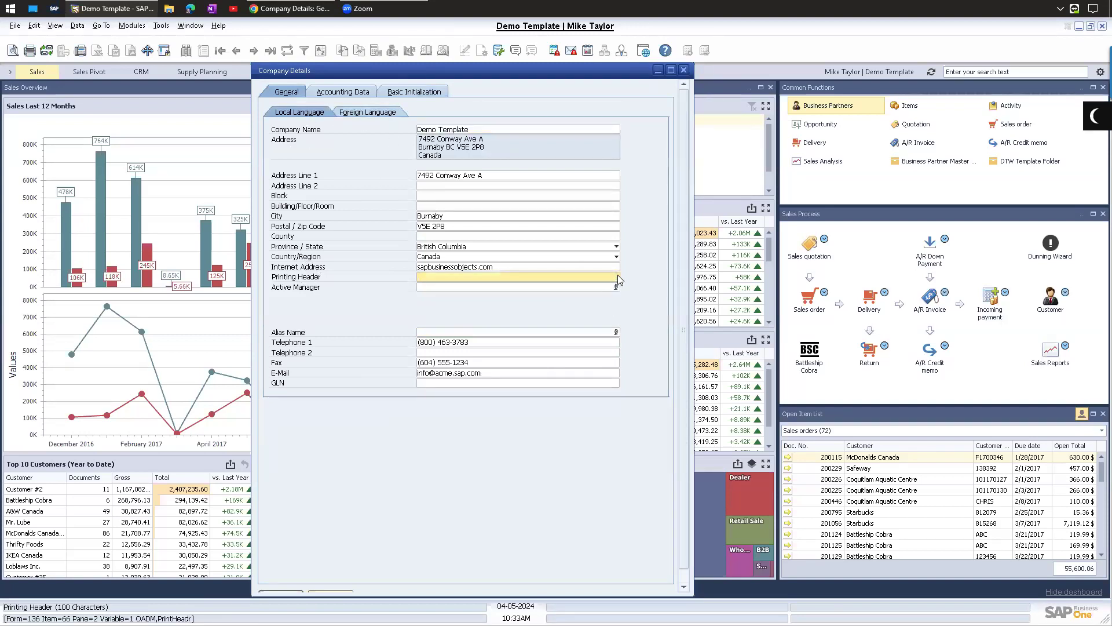
click(616, 276)
click(293, 300)
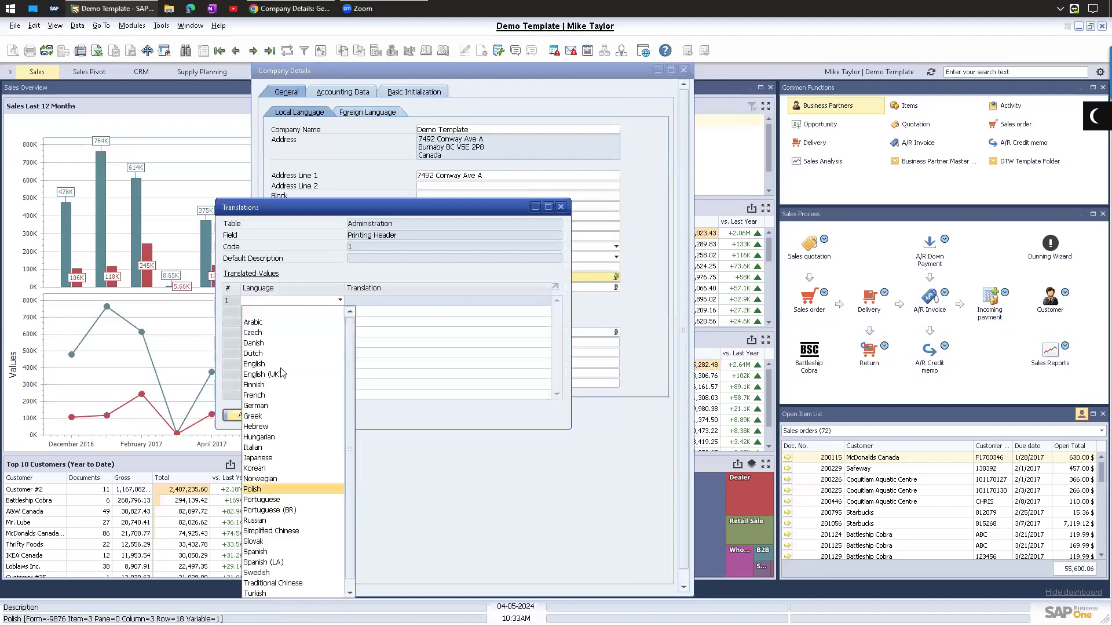
click(315, 246)
click(561, 207)
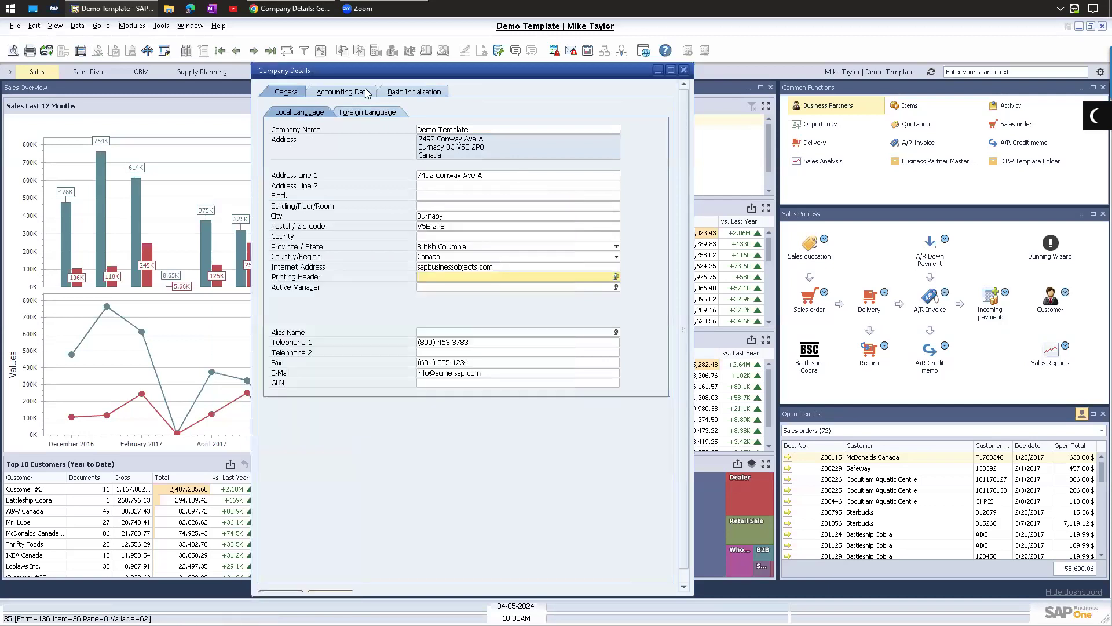
Step: Review the Item Groups Valuation Method options in Basic Initialization and keep Moving Average selected
click(415, 93)
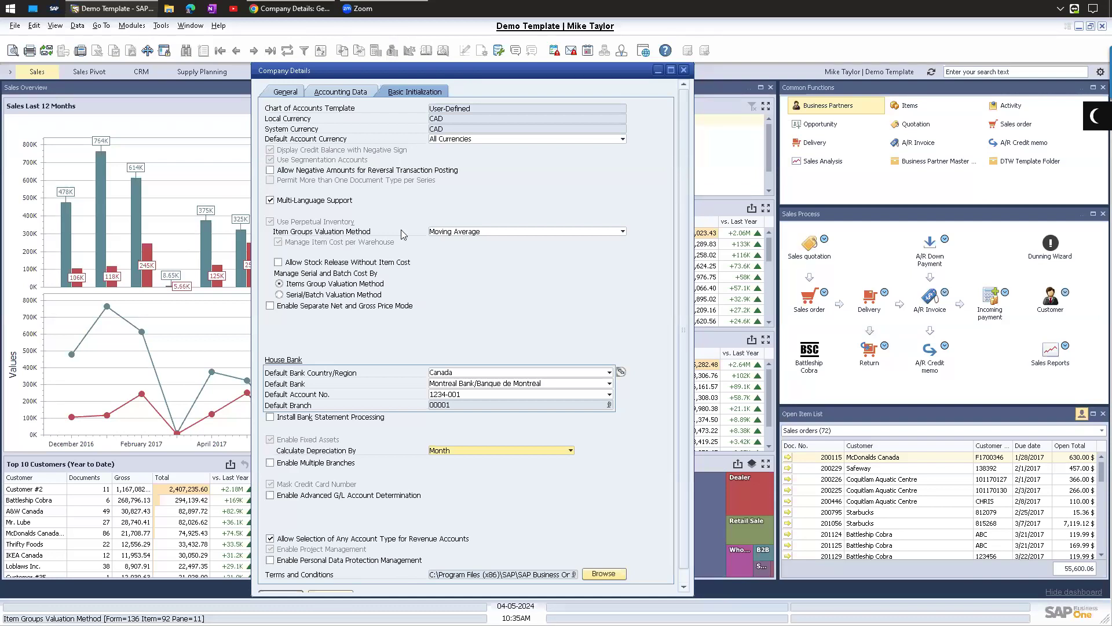
click(500, 232)
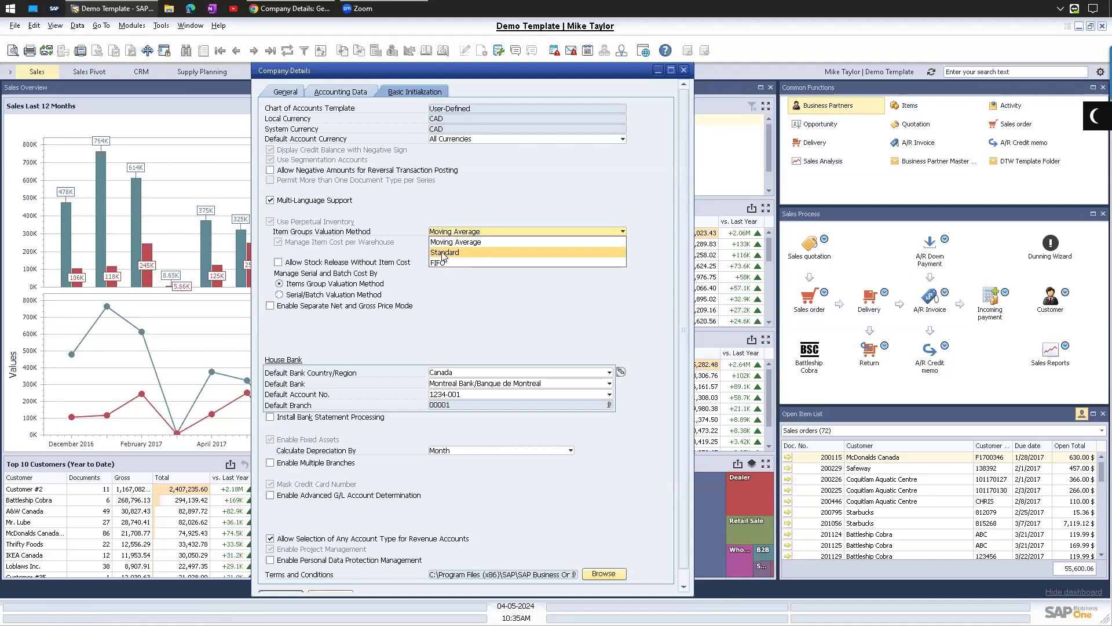
click(459, 242)
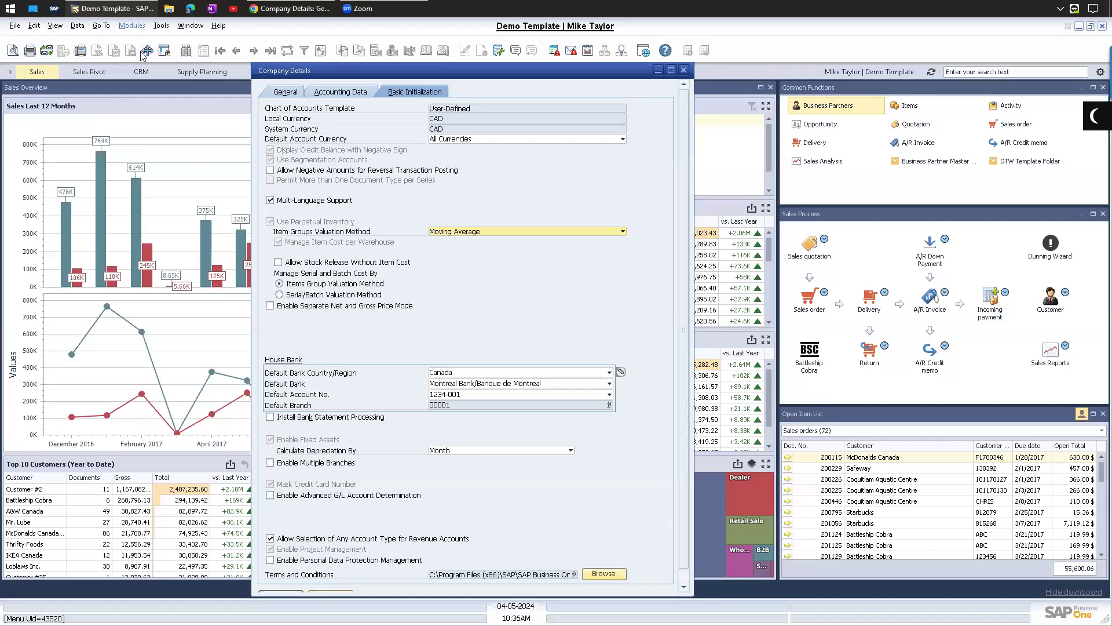
Step: Open an item's master data, examine its inventory data for minimum stock and item cost per warehouse, and close the record
click(133, 26)
mouse_move(216, 138)
click(289, 137)
click(254, 209)
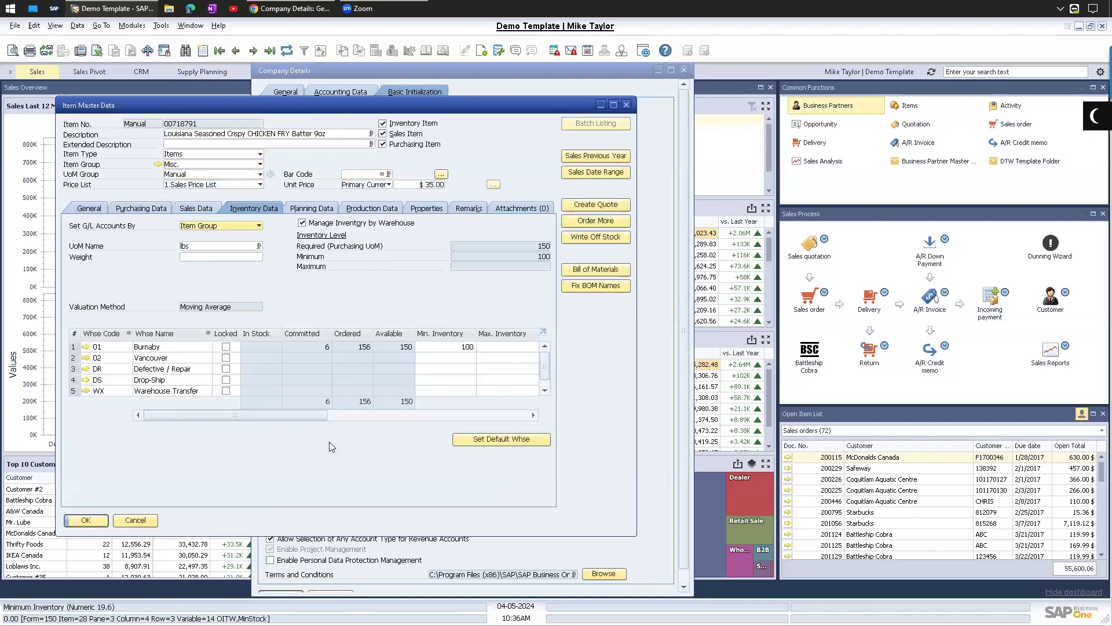
key(Tab)
key(shift+Tab)
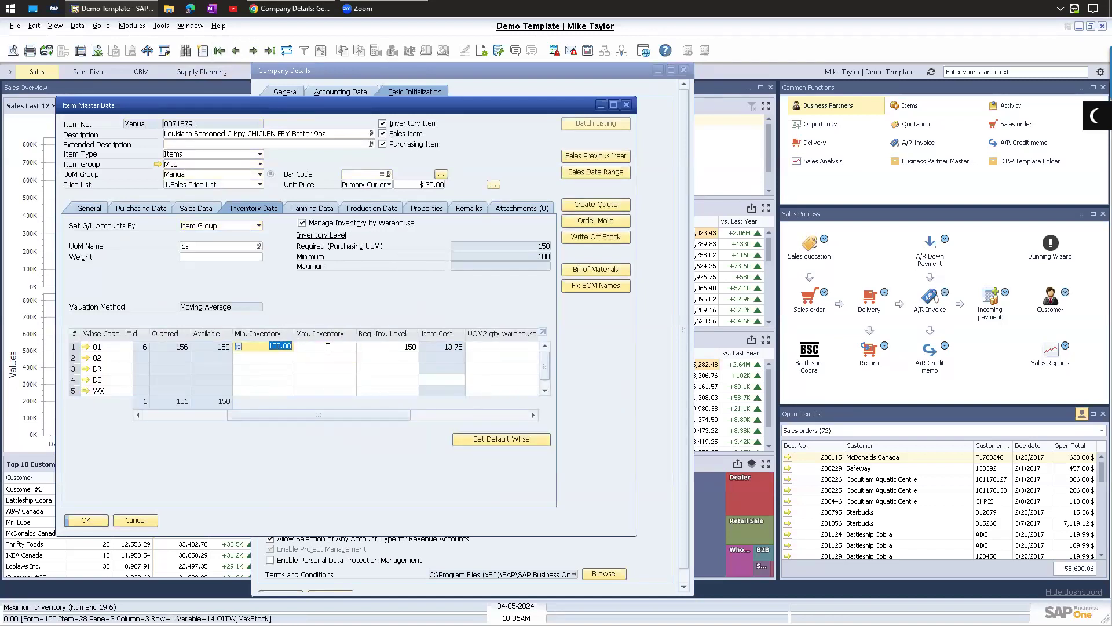
mouse_move(261, 418)
mouse_down()
mouse_move(162, 417)
mouse_move(277, 412)
mouse_up()
click(235, 345)
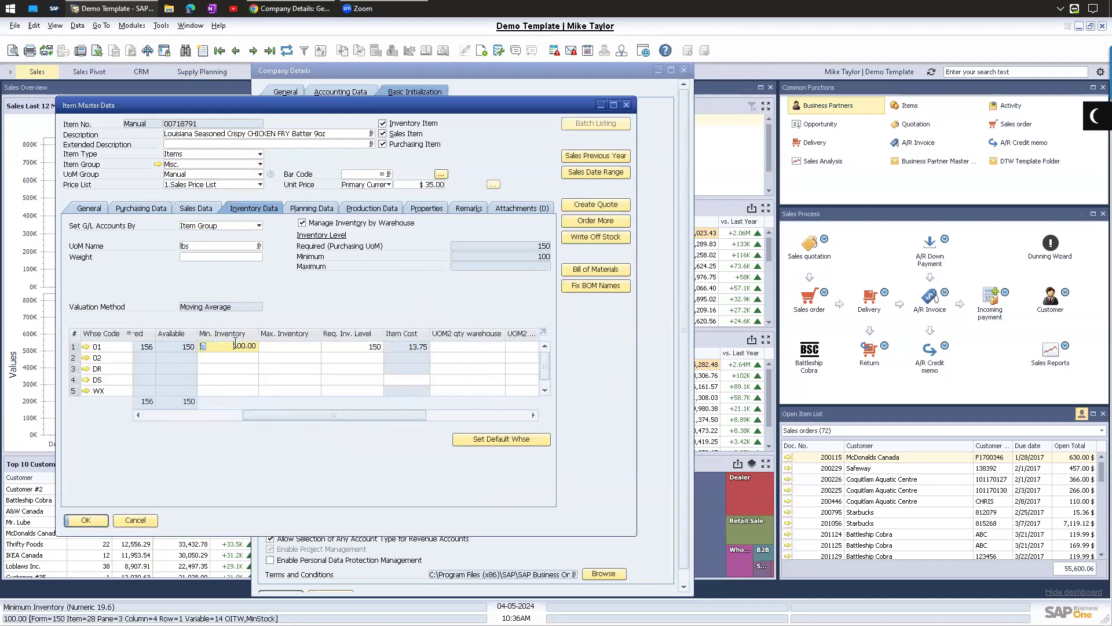
click(627, 105)
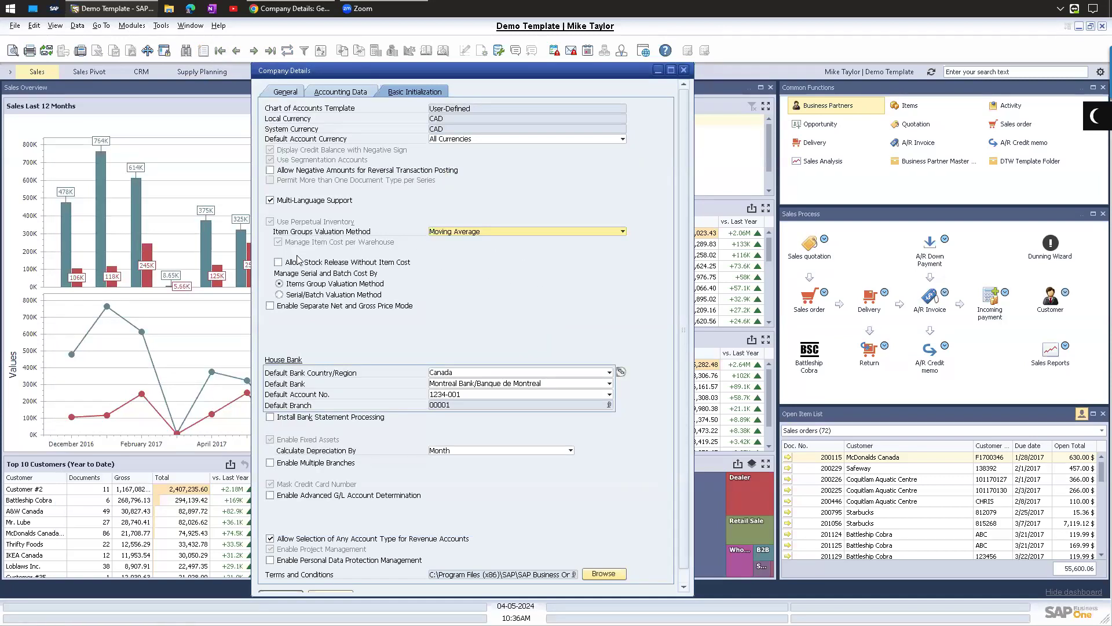
Step: Check the installed SAP Business One version in the program information and close it
scroll(280, 235, down, 2)
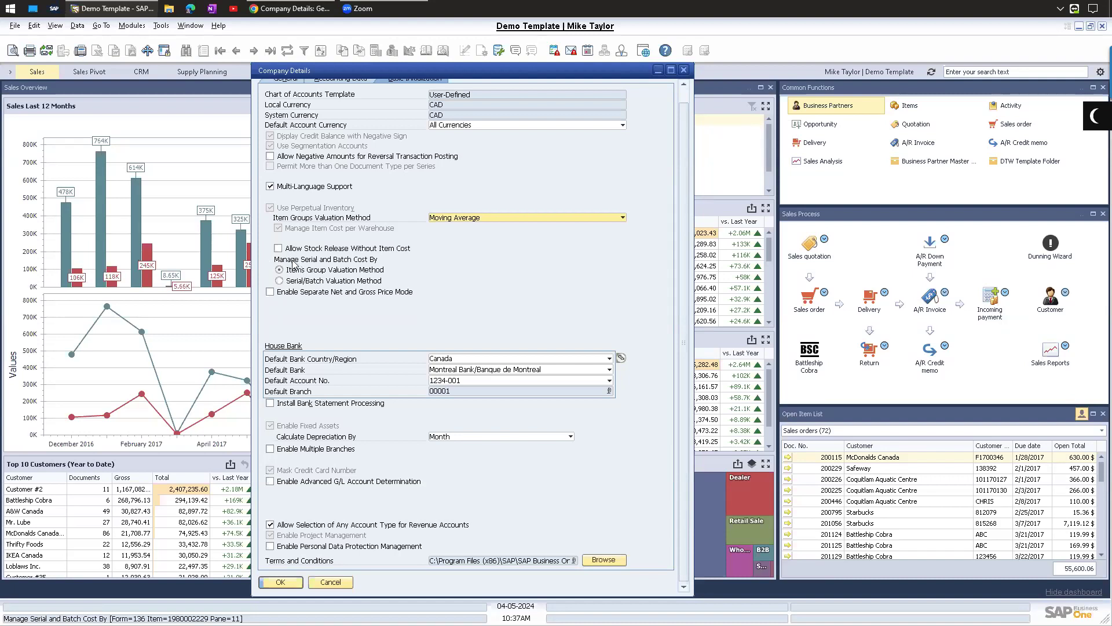
click(218, 25)
click(243, 119)
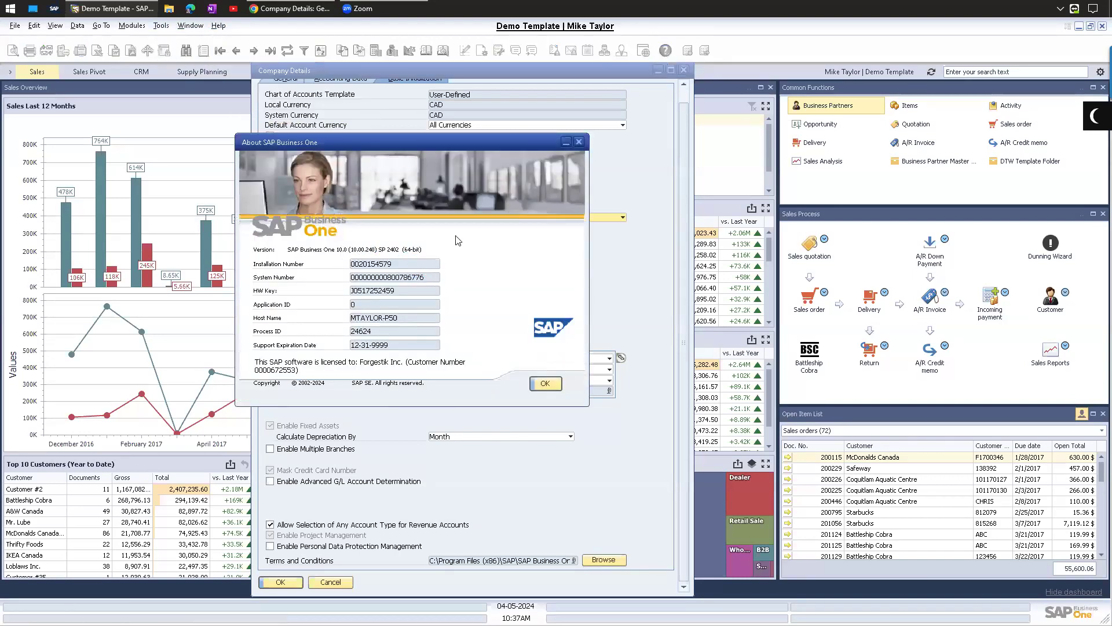
click(577, 143)
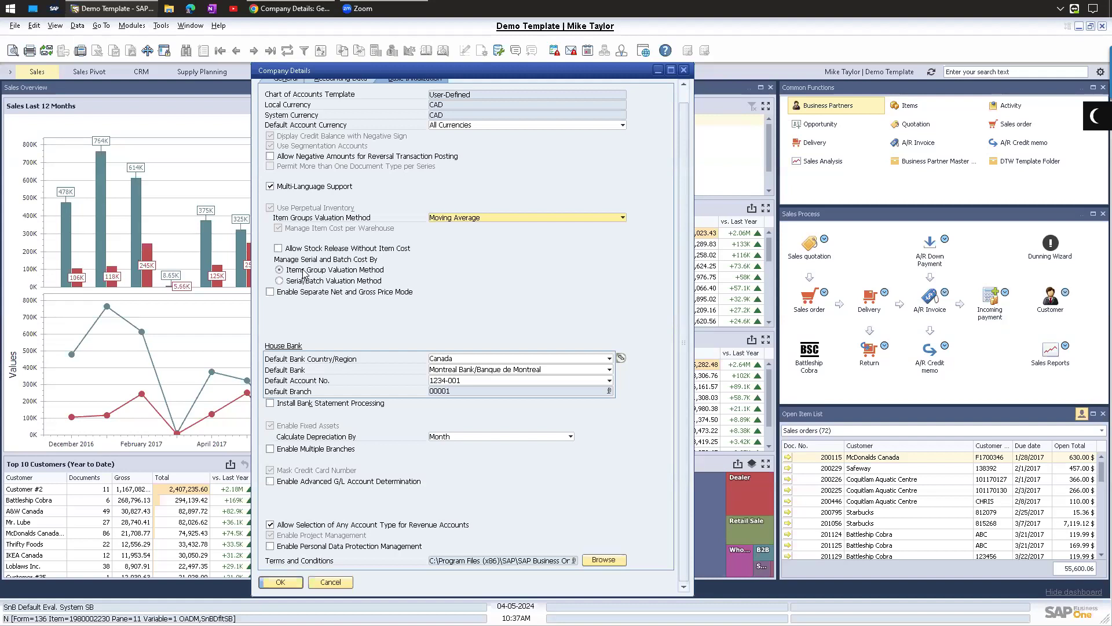
Step: Close the Company Details and reopen them from System Initialization at the Basic Initialization settings
key(Return)
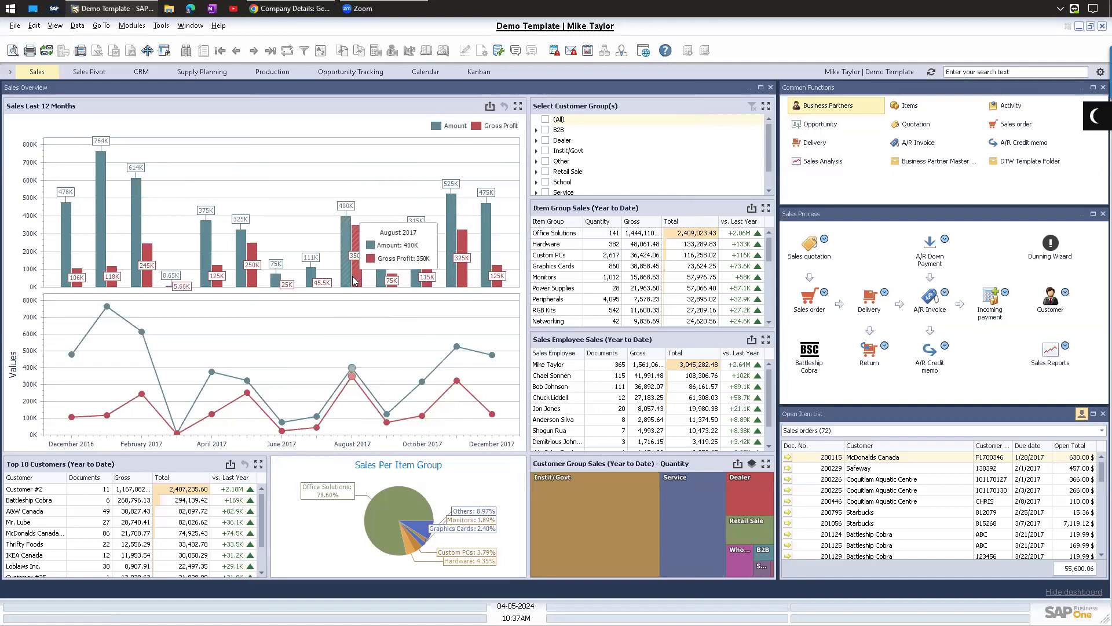
click(353, 276)
click(504, 106)
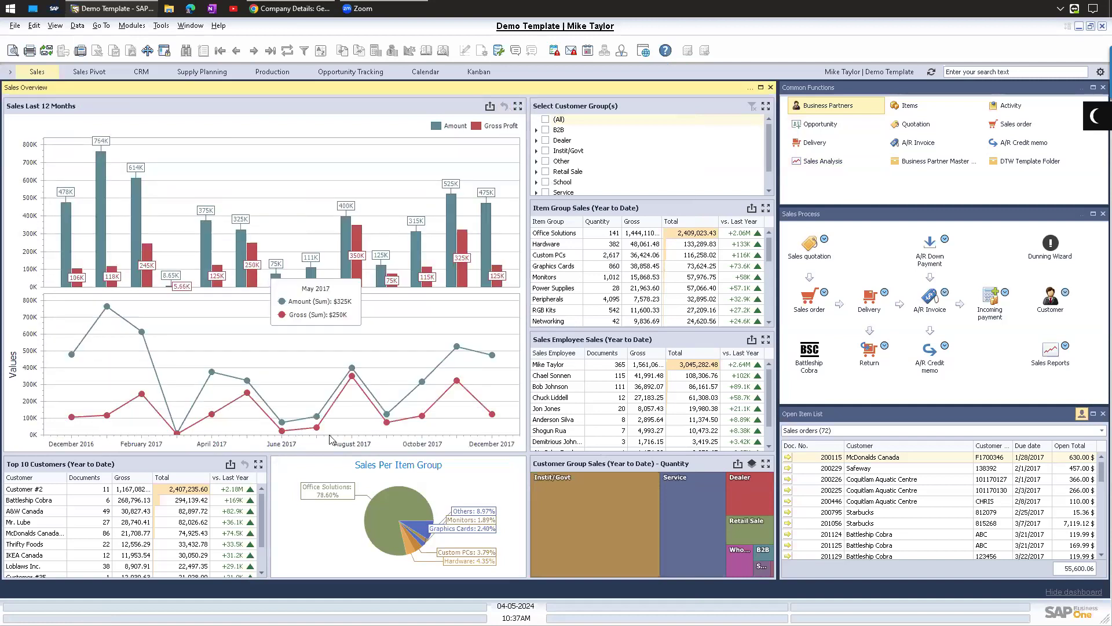
click(132, 25)
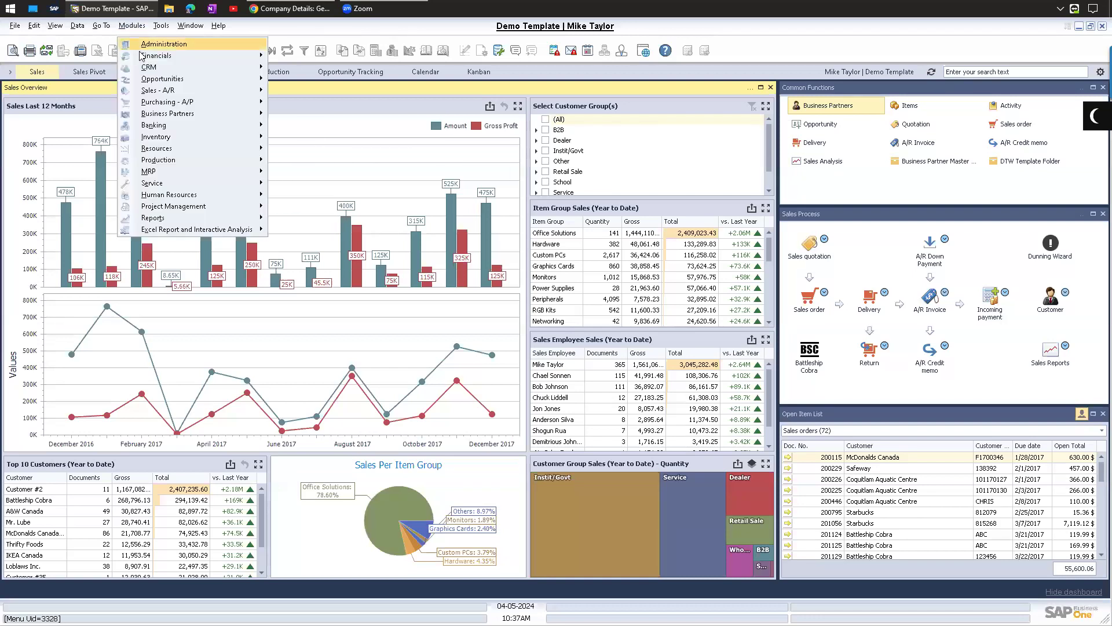
mouse_move(148, 44)
mouse_move(301, 68)
click(462, 79)
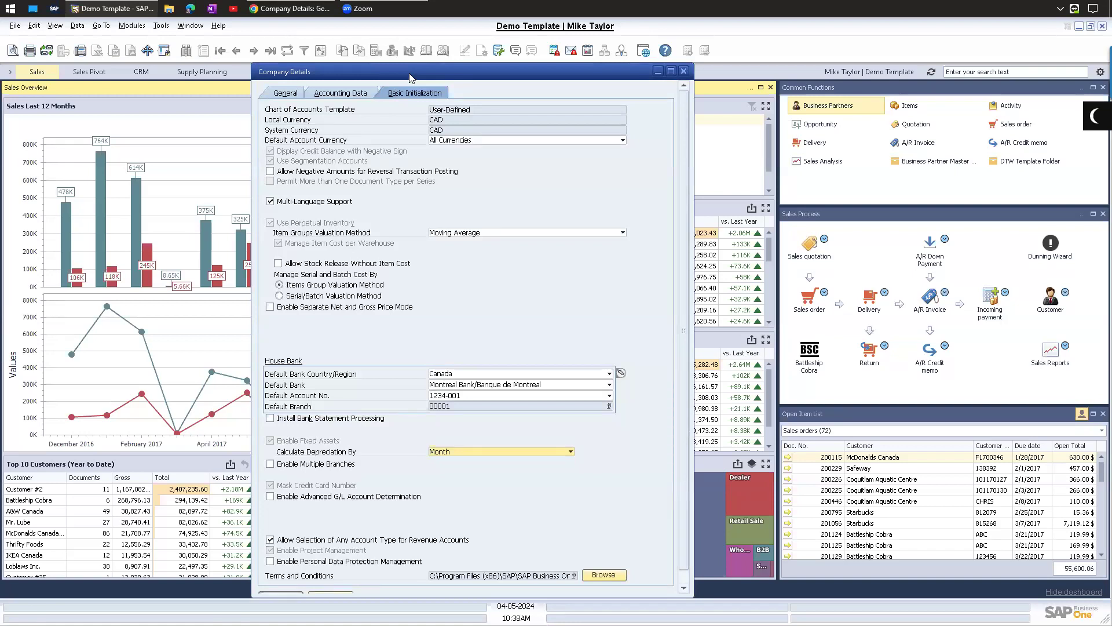
Step: Set Manage Serial and Batch Cost By to Serial/Batch Valuation Method in the Company Details
scroll(303, 251, down, 1)
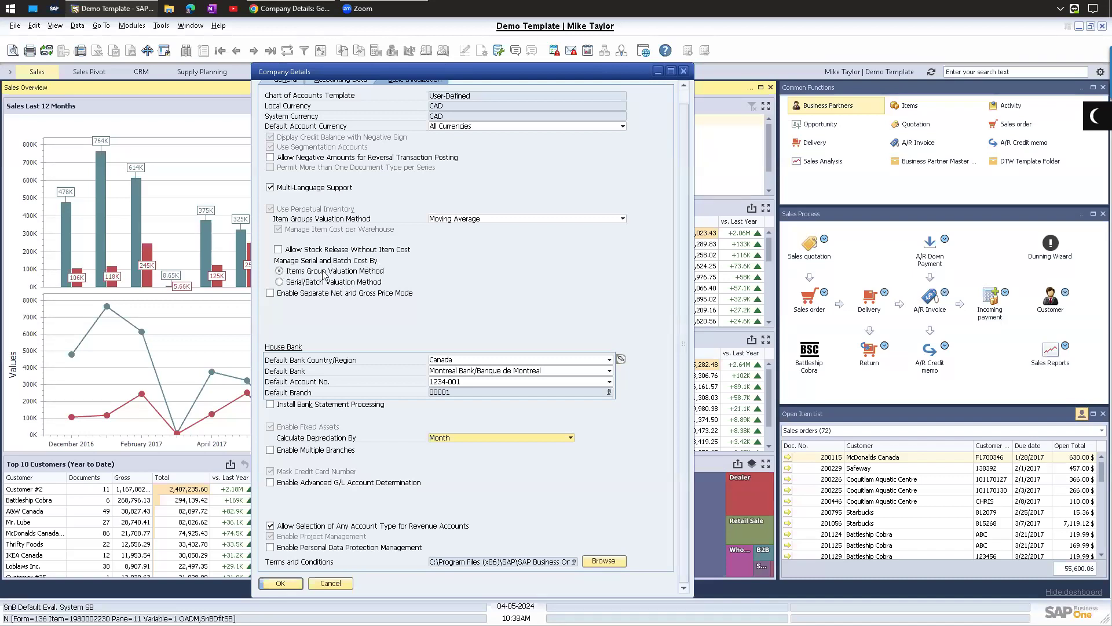
click(290, 282)
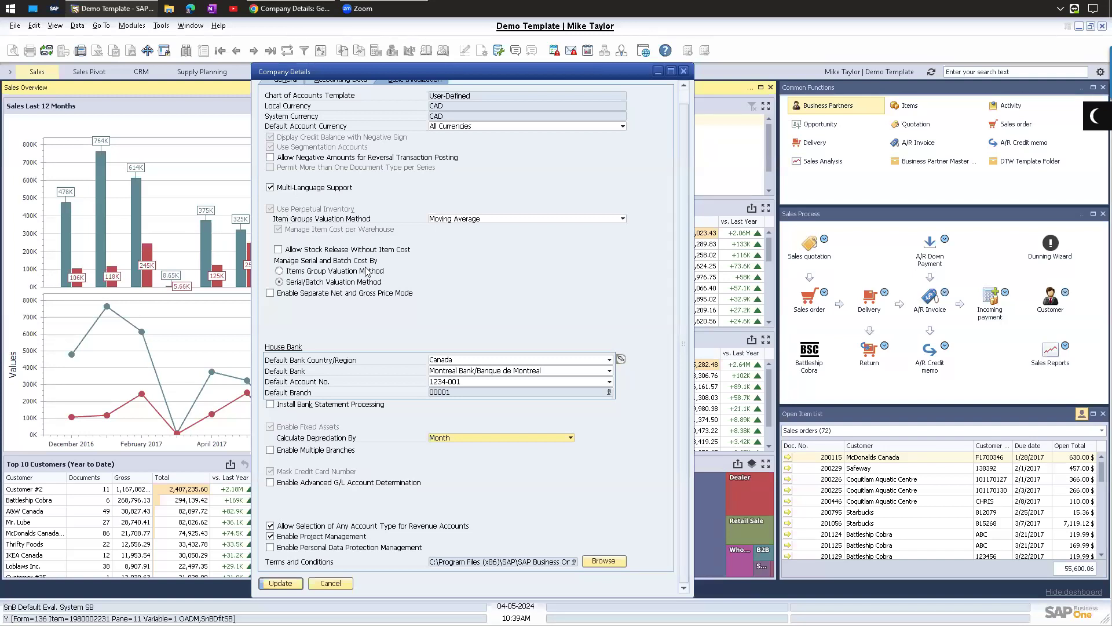
click(278, 229)
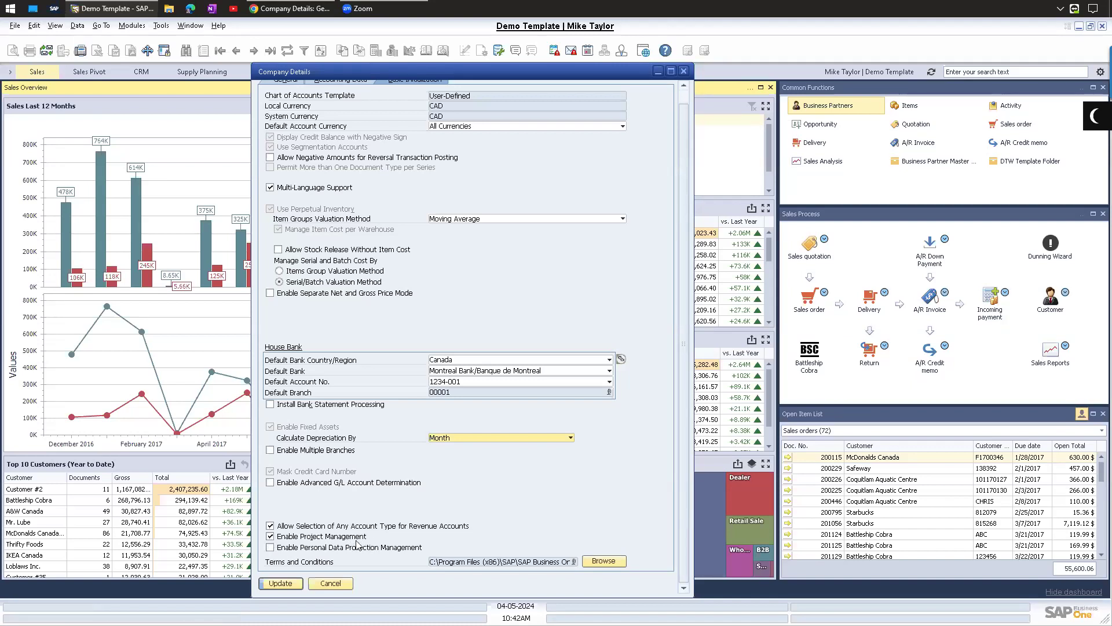
Step: View the functions of the Project Management and Opportunities modules, and discard the pending Company Details changes
click(132, 26)
mouse_move(168, 210)
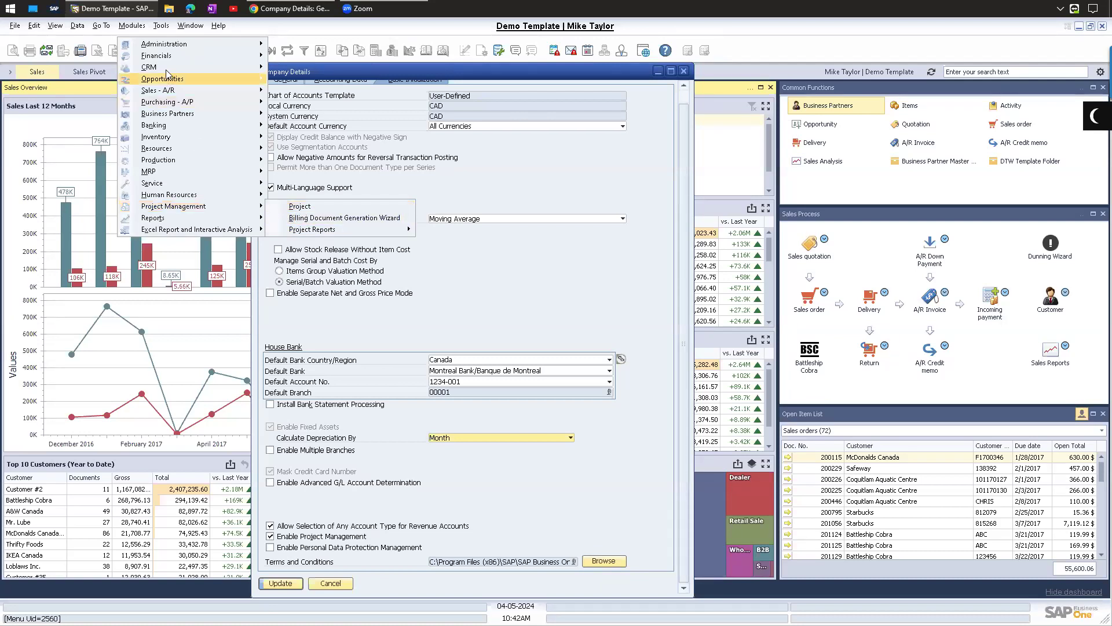
mouse_move(244, 79)
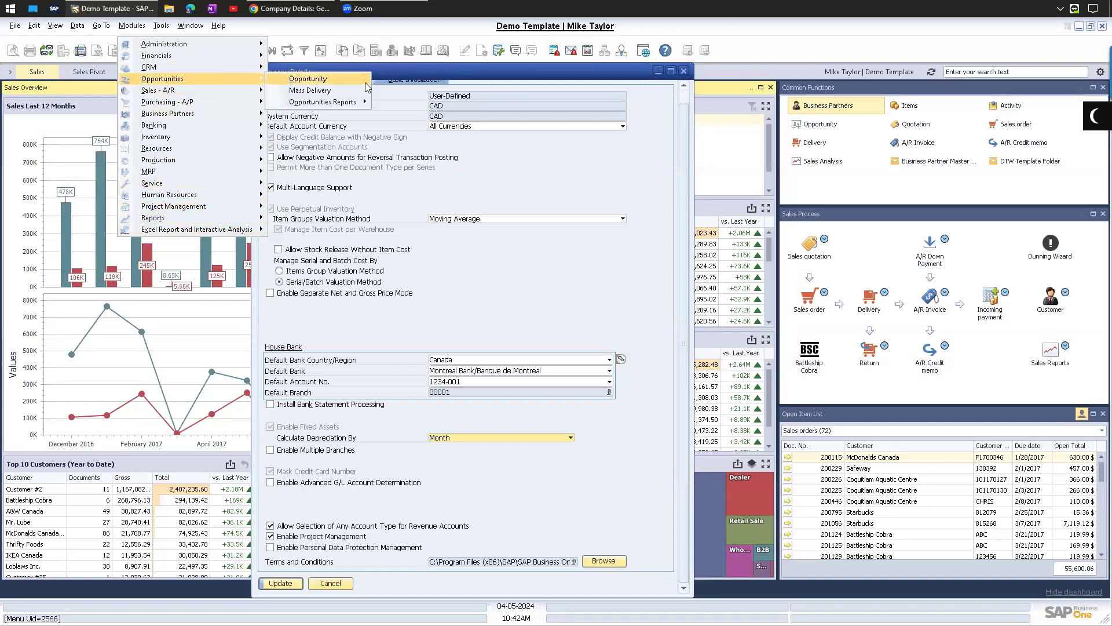
mouse_move(180, 207)
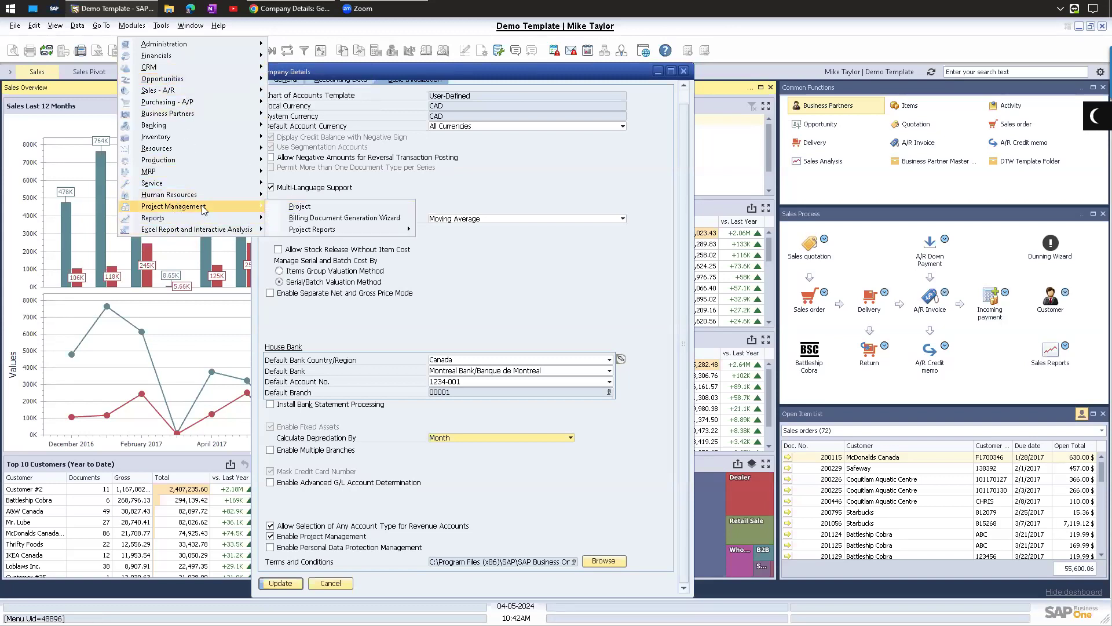
click(319, 207)
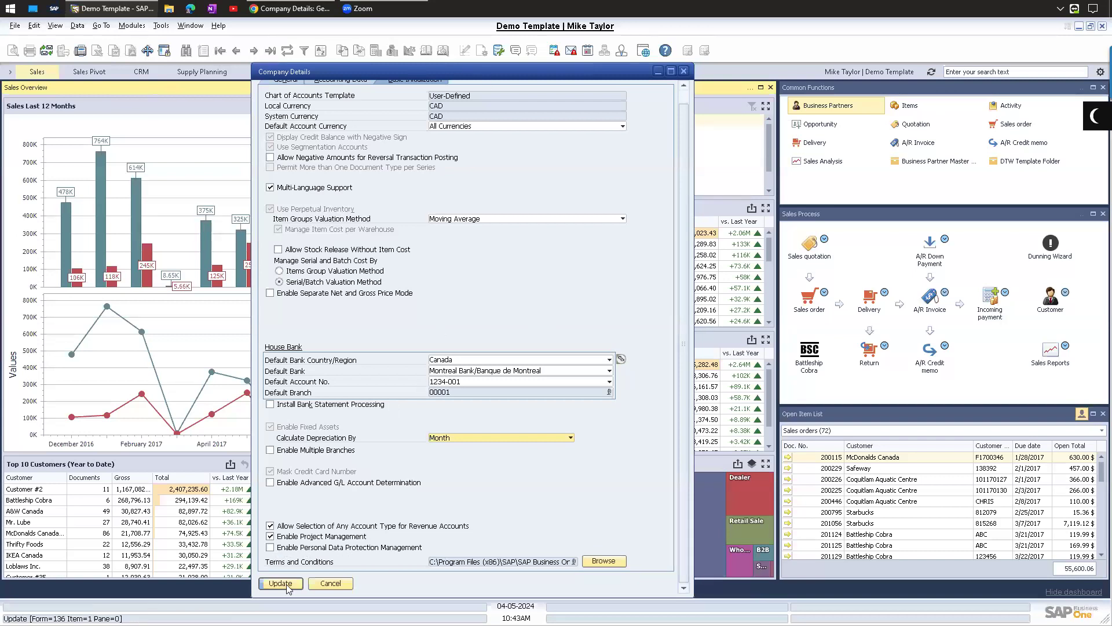
click(330, 583)
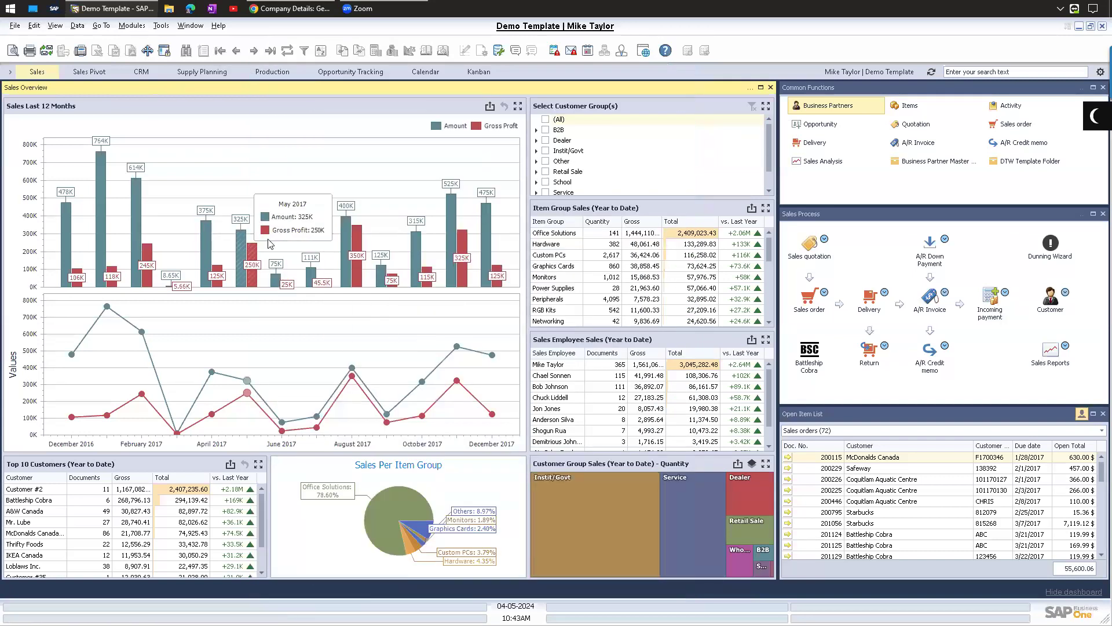
Step: Open the General Settings from System Initialization and show the business partner (BP) settings
click(132, 26)
mouse_move(164, 44)
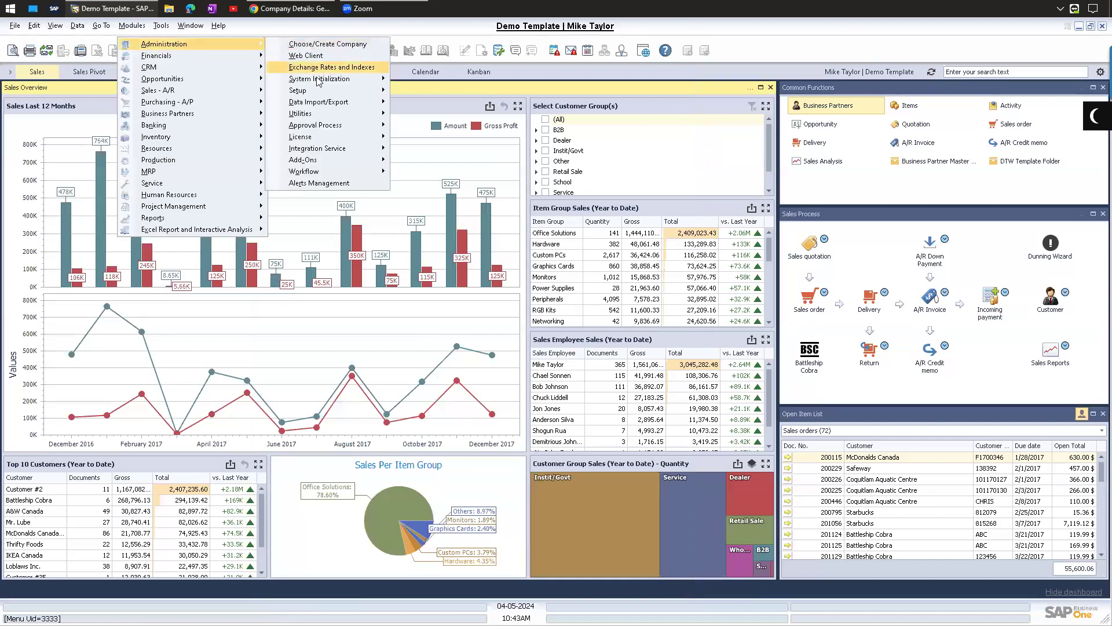
mouse_move(319, 78)
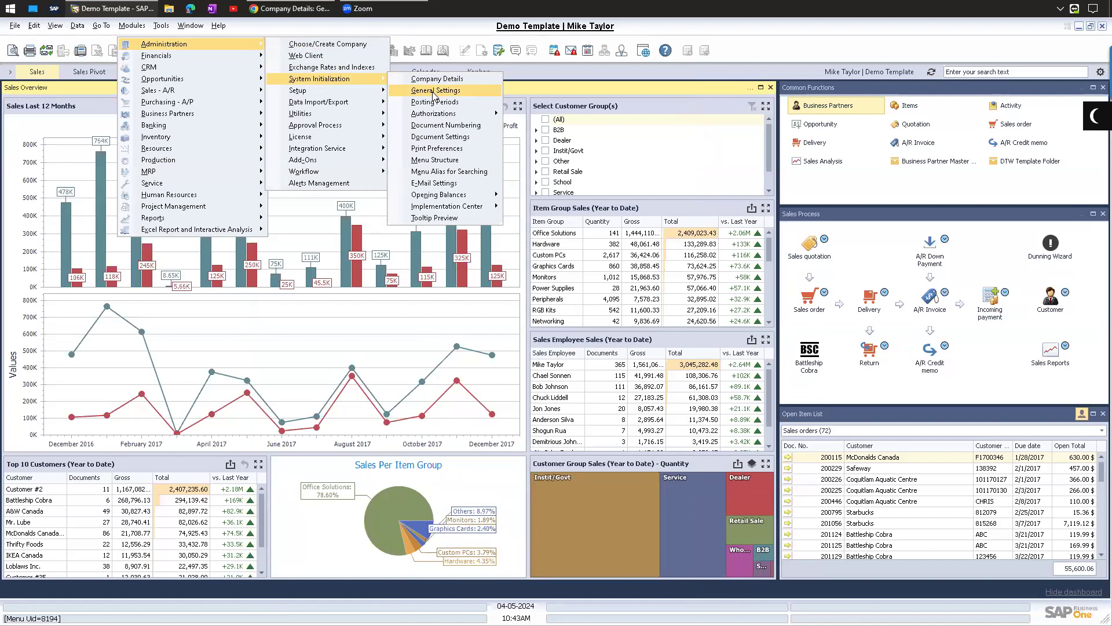
click(434, 93)
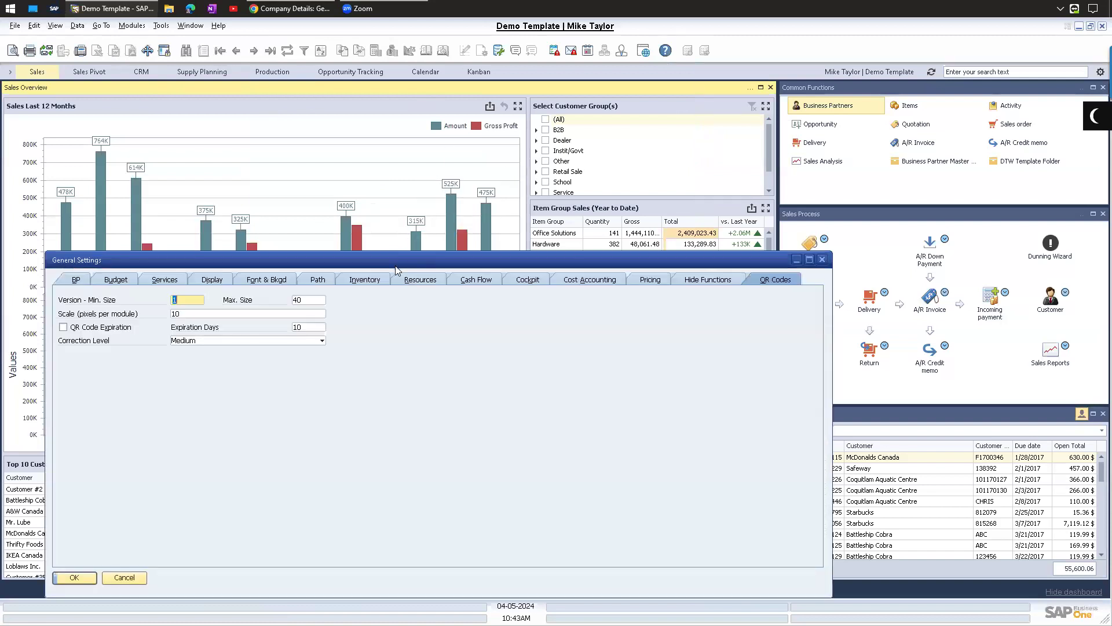
drag(395, 262, 422, 182)
click(103, 197)
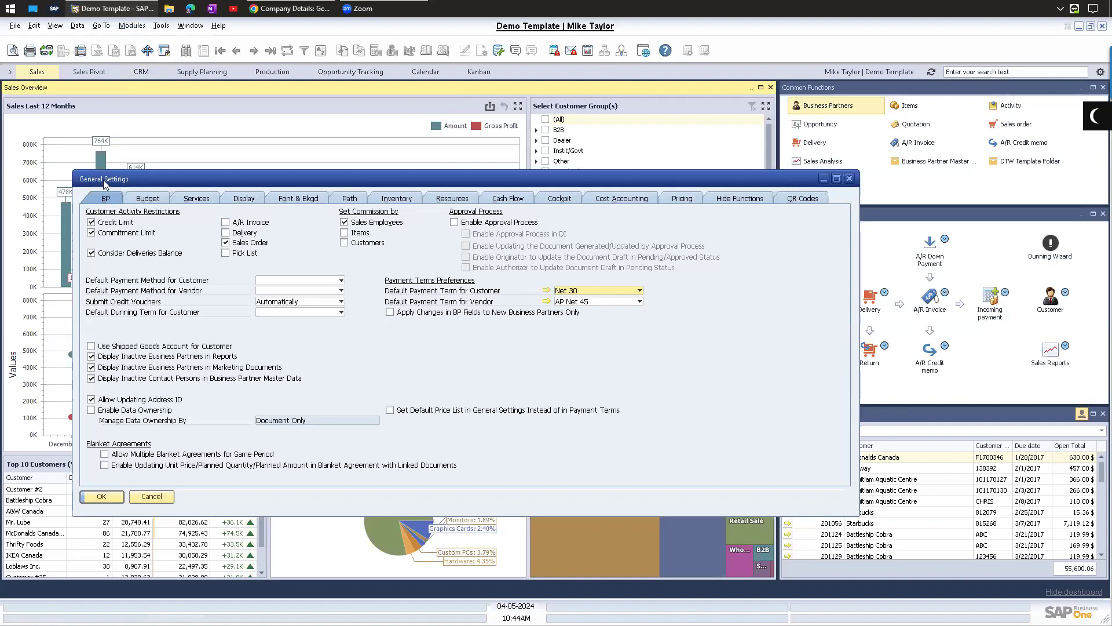
drag(191, 185, 211, 184)
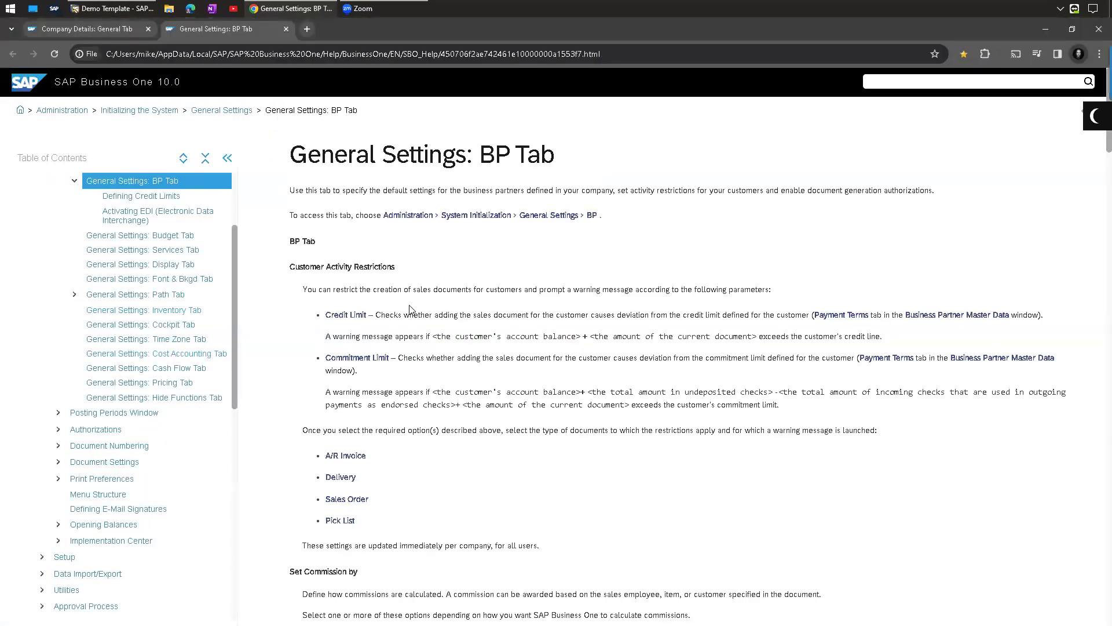
Step: Read the General Settings: BP Tab help topic, from the customer activity restrictions through the default payment and dunning term sections
scroll(408, 295, down, 4)
scroll(409, 294, down, 11)
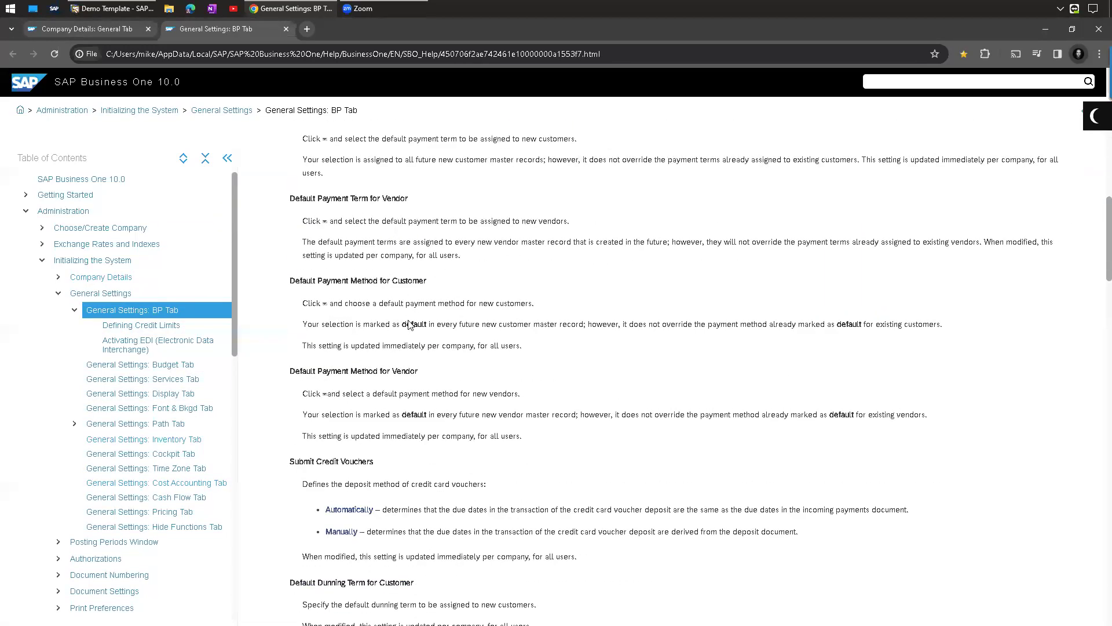
scroll(409, 324, up, 15)
scroll(342, 231, down, 3)
scroll(342, 231, down, 18)
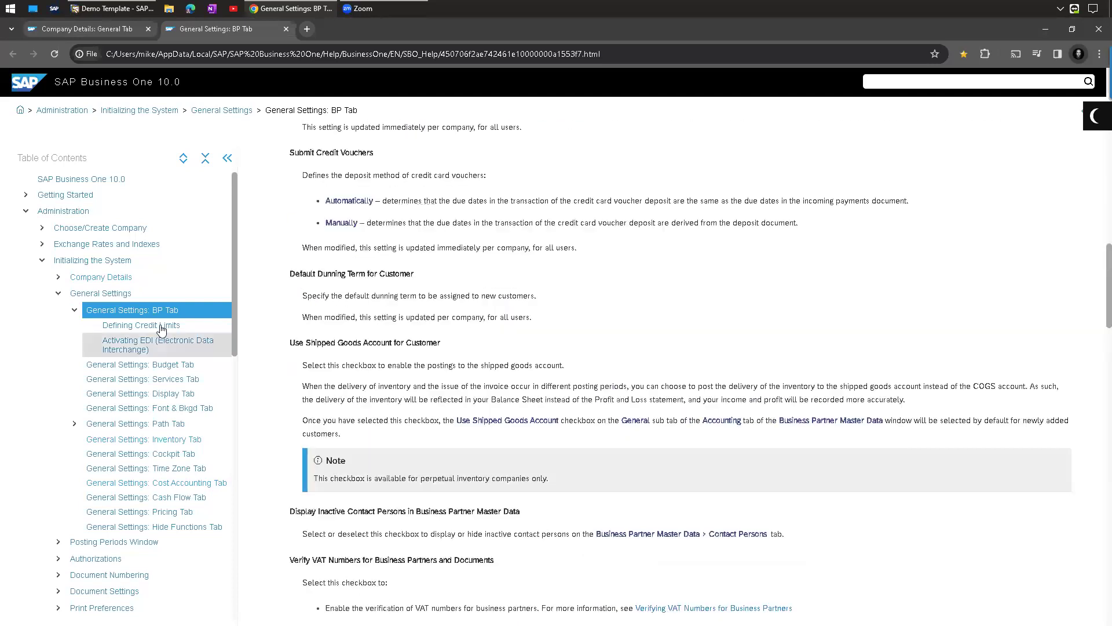
scroll(161, 329, up, 8)
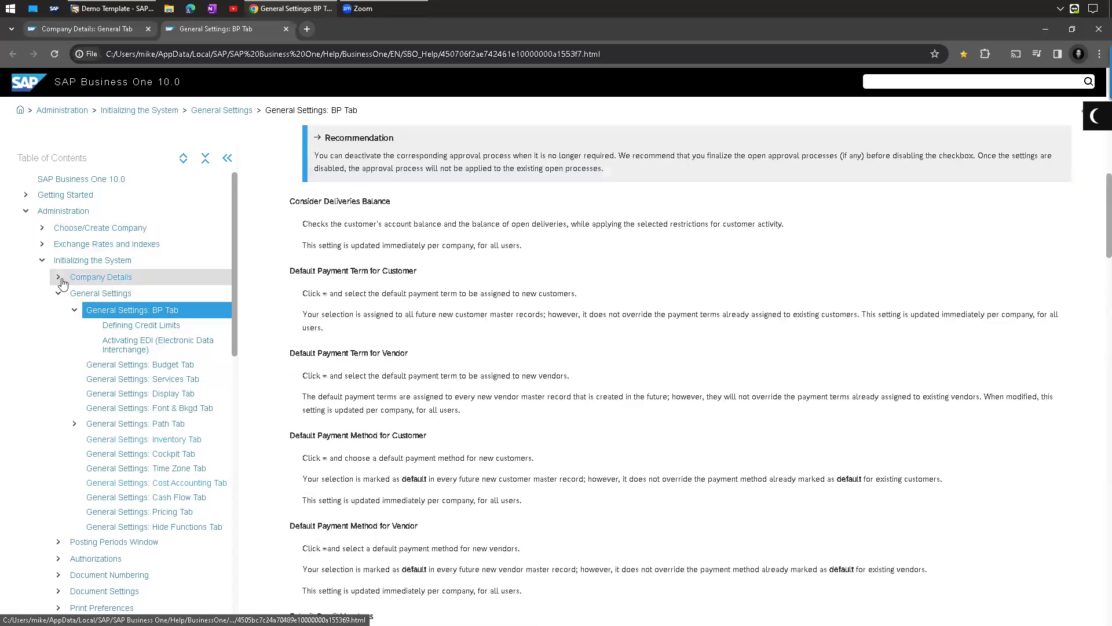
Step: Open the Company Details: Basic Initialization help topic, return to General Settings: BP Tab, and look over its approval process and activity restriction sections
click(60, 278)
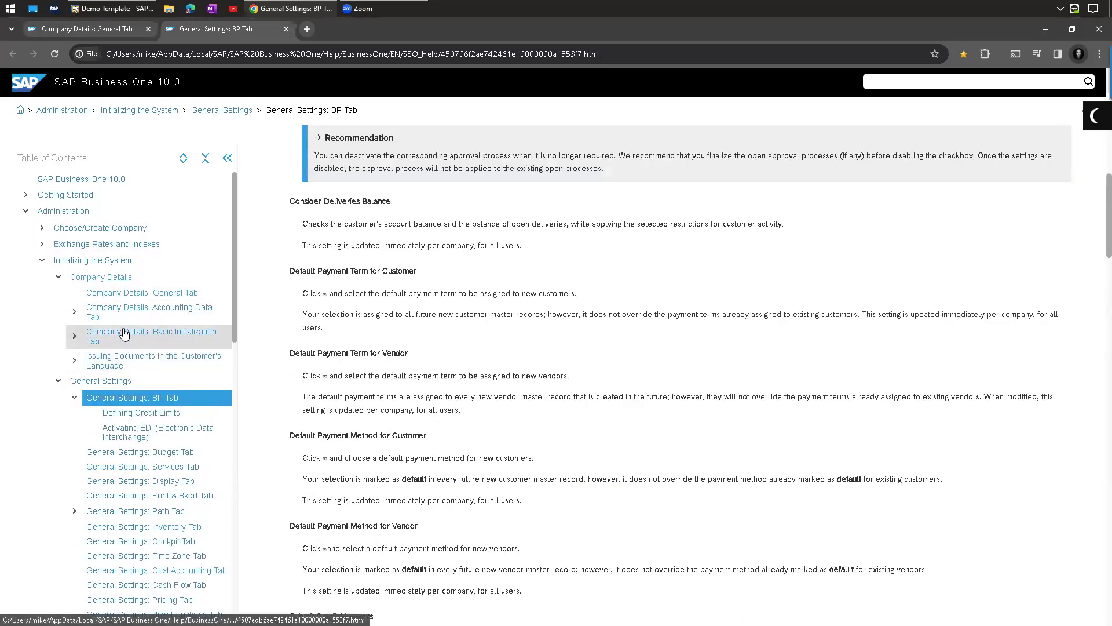
click(124, 334)
click(109, 246)
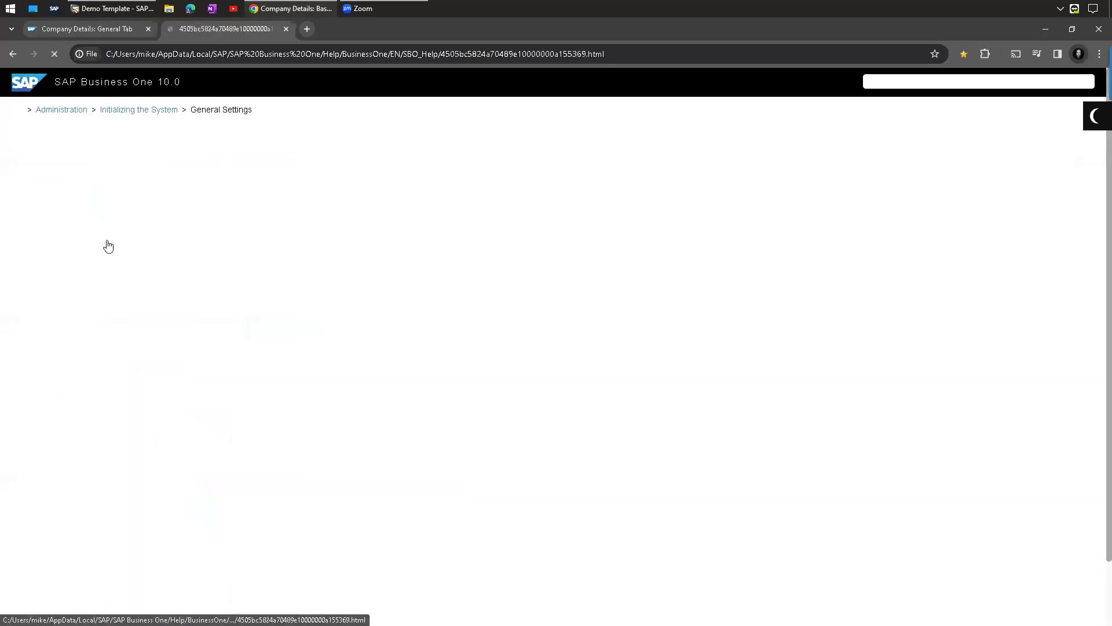
click(359, 288)
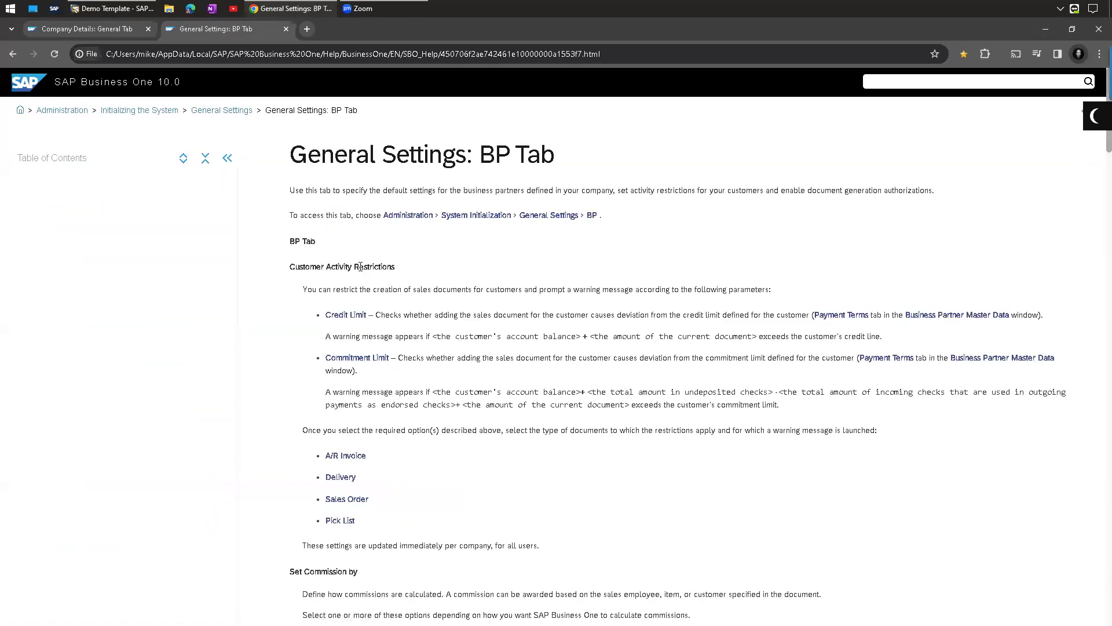
scroll(361, 267, down, 12)
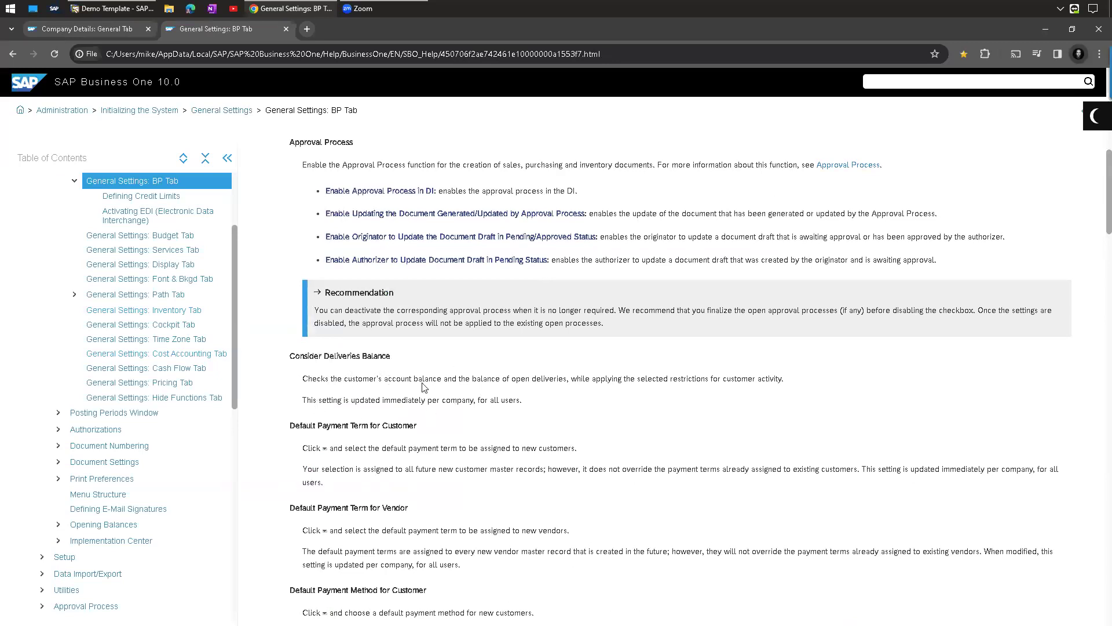
scroll(382, 316, up, 6)
scroll(373, 319, up, 3)
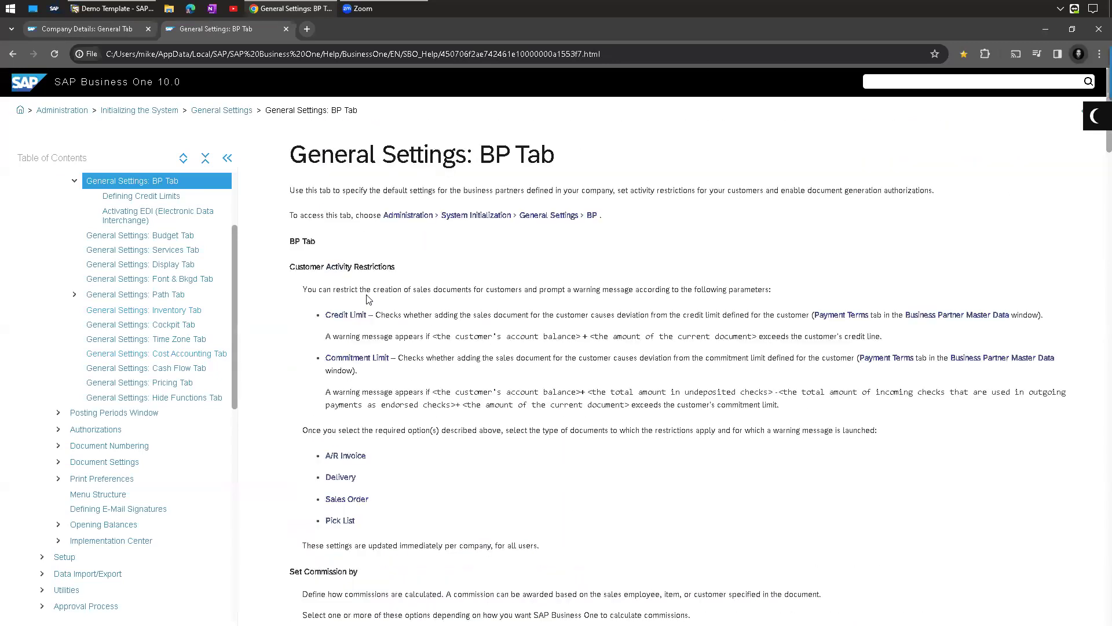
Step: Switch to SAP Business One and temporarily enable Approval Process in the BP settings to view its dependent options
key(alt+Tab)
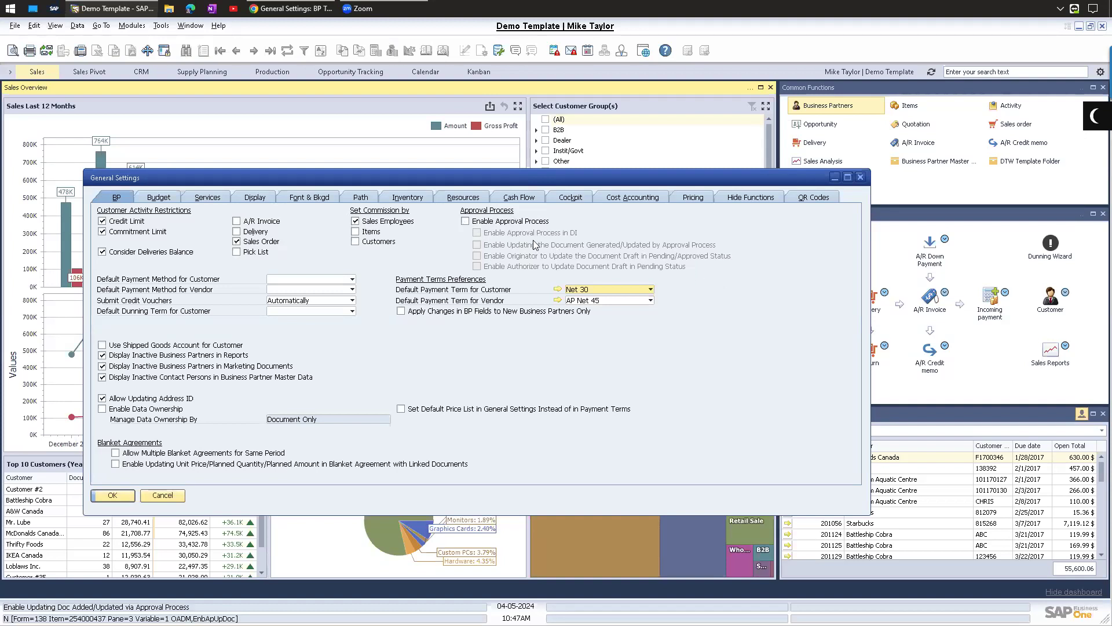
click(466, 222)
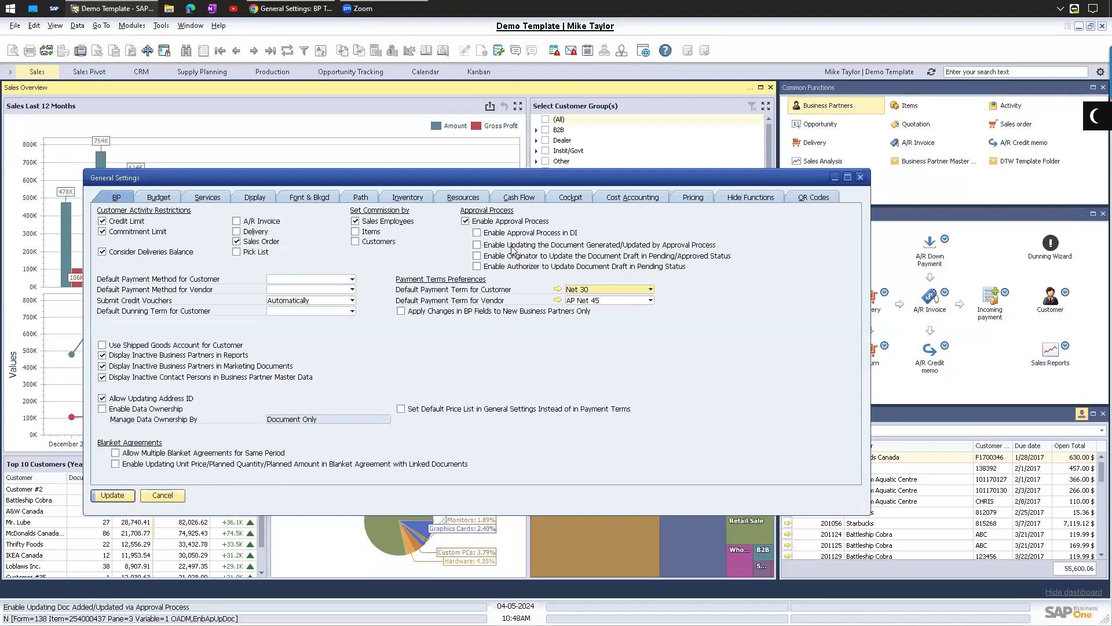
click(465, 221)
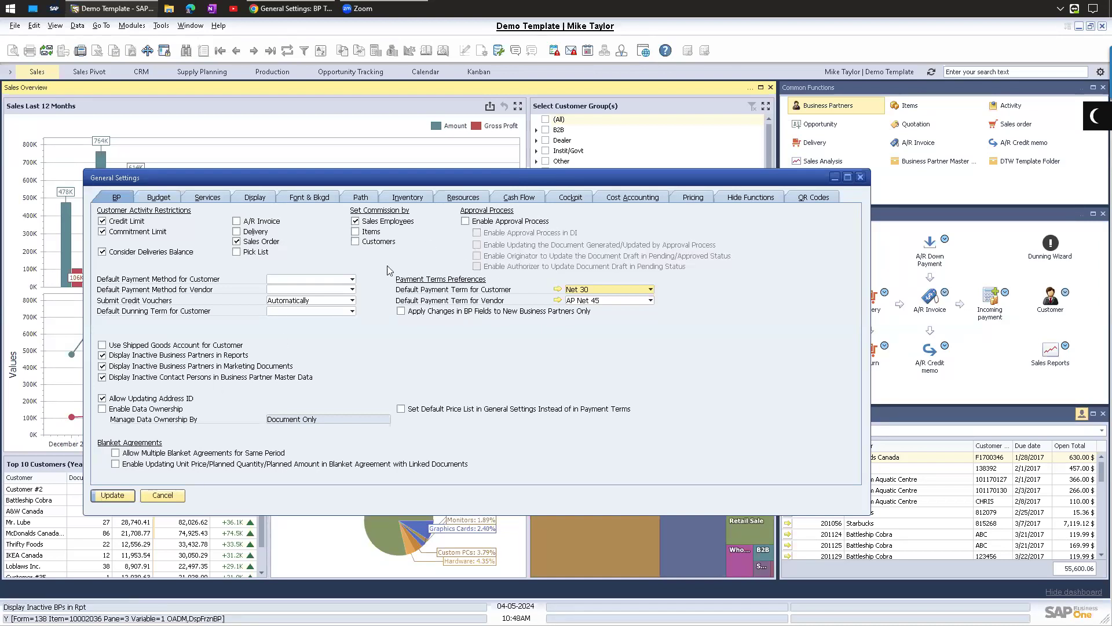
Step: View the choices for Default Payment Method for Customer and for Vendor in the BP settings, leaving both blank
click(290, 280)
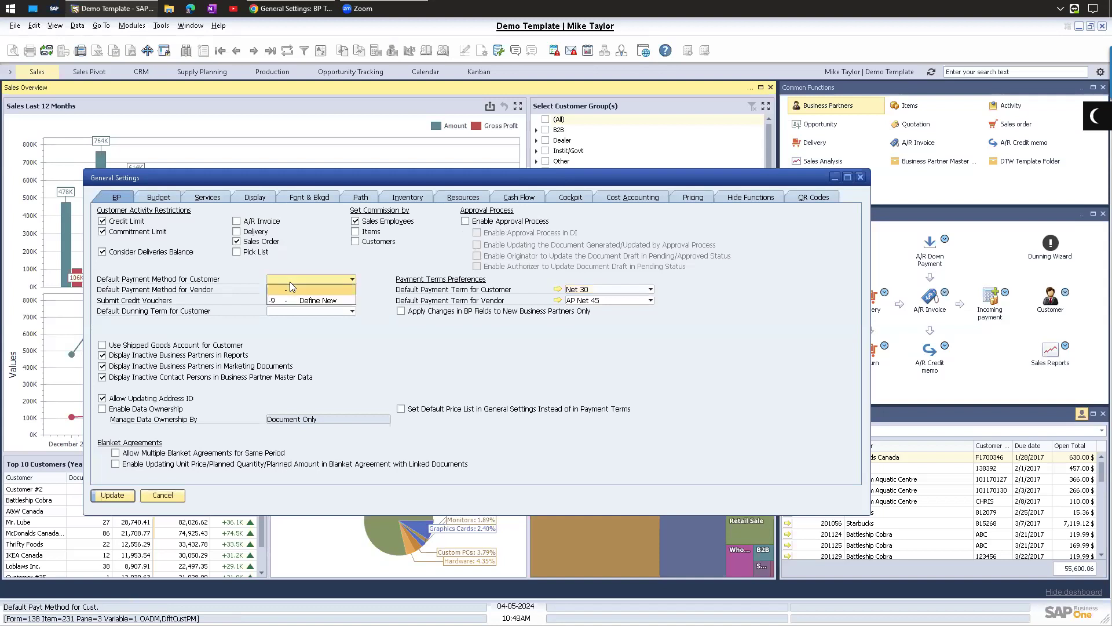
click(290, 289)
click(301, 290)
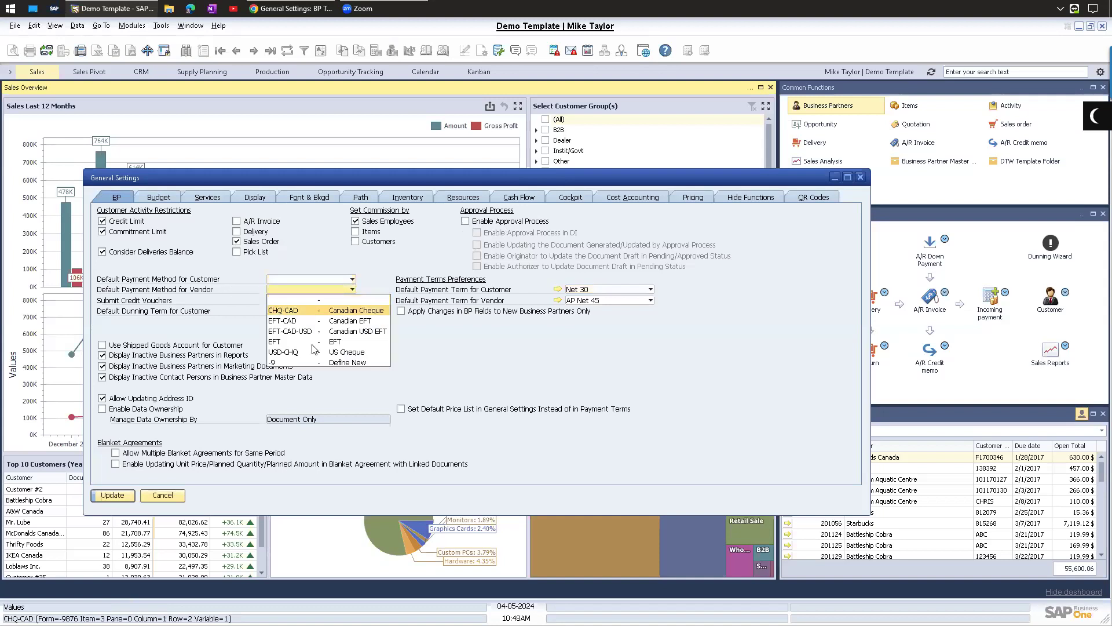
click(213, 285)
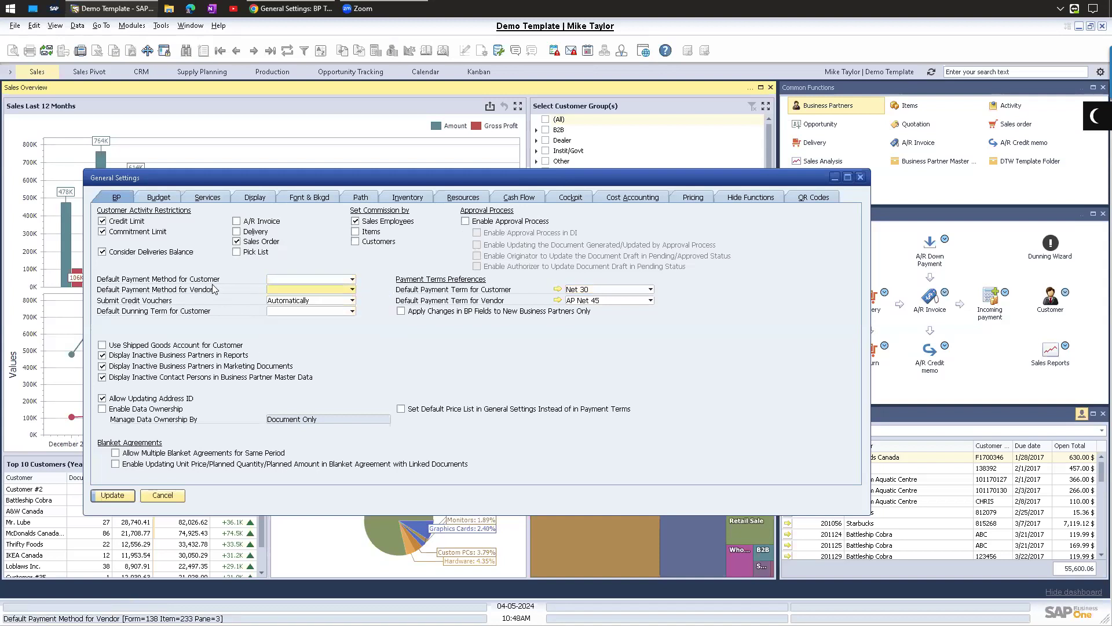
click(282, 293)
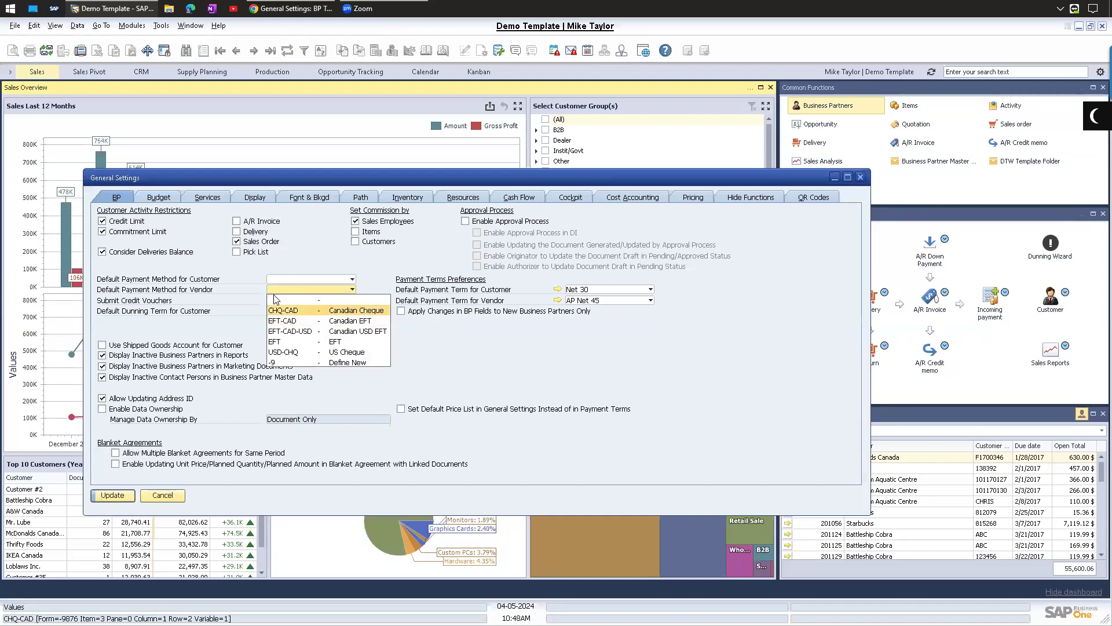
click(237, 281)
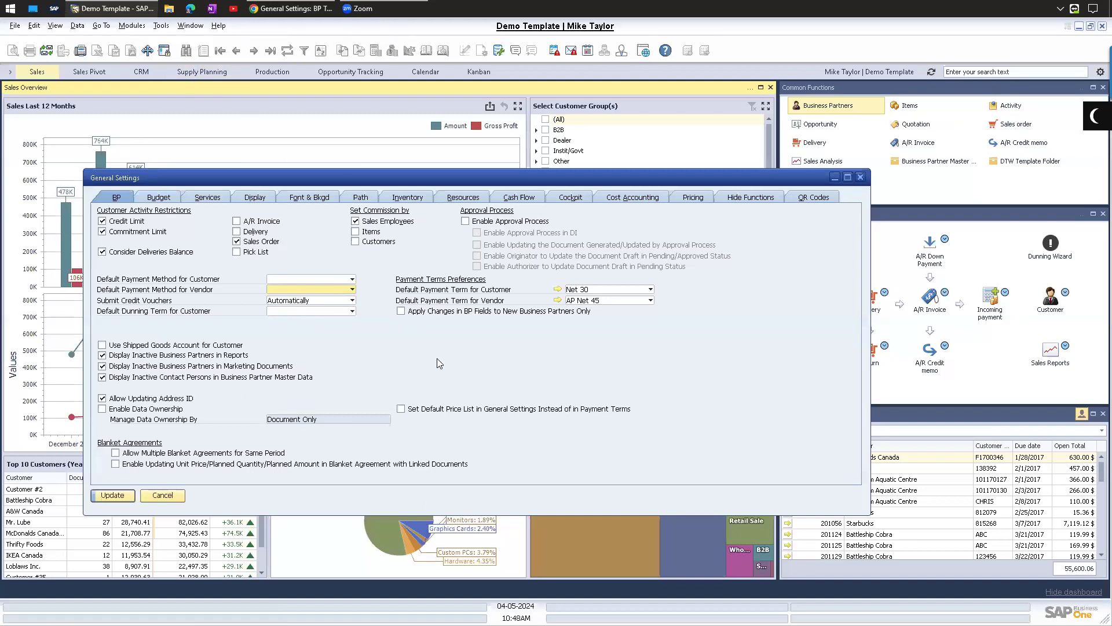
click(313, 289)
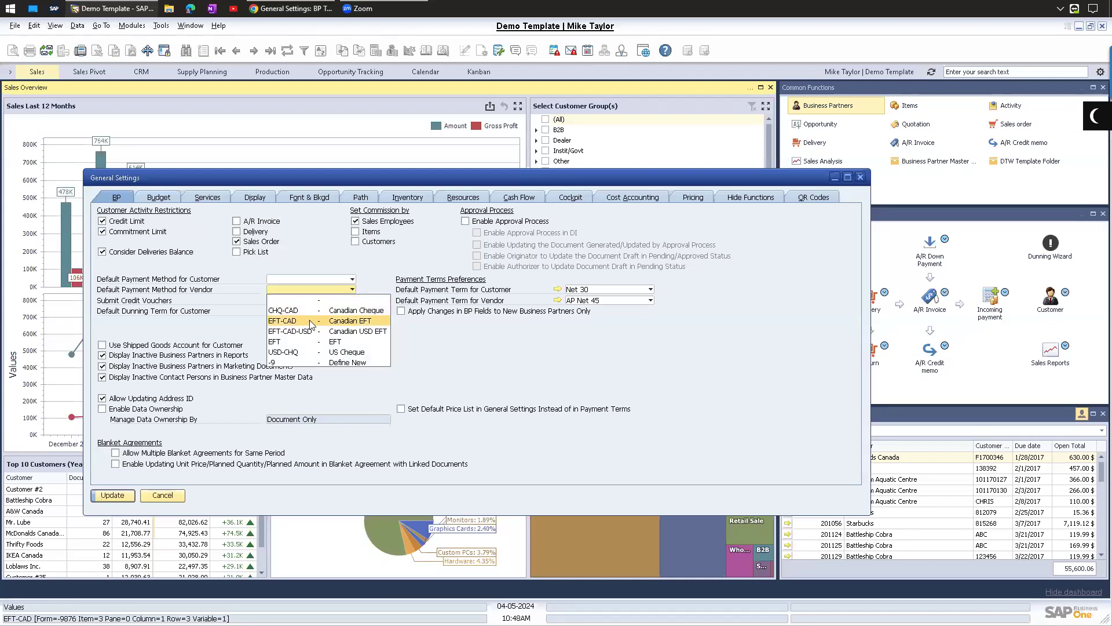
click(230, 287)
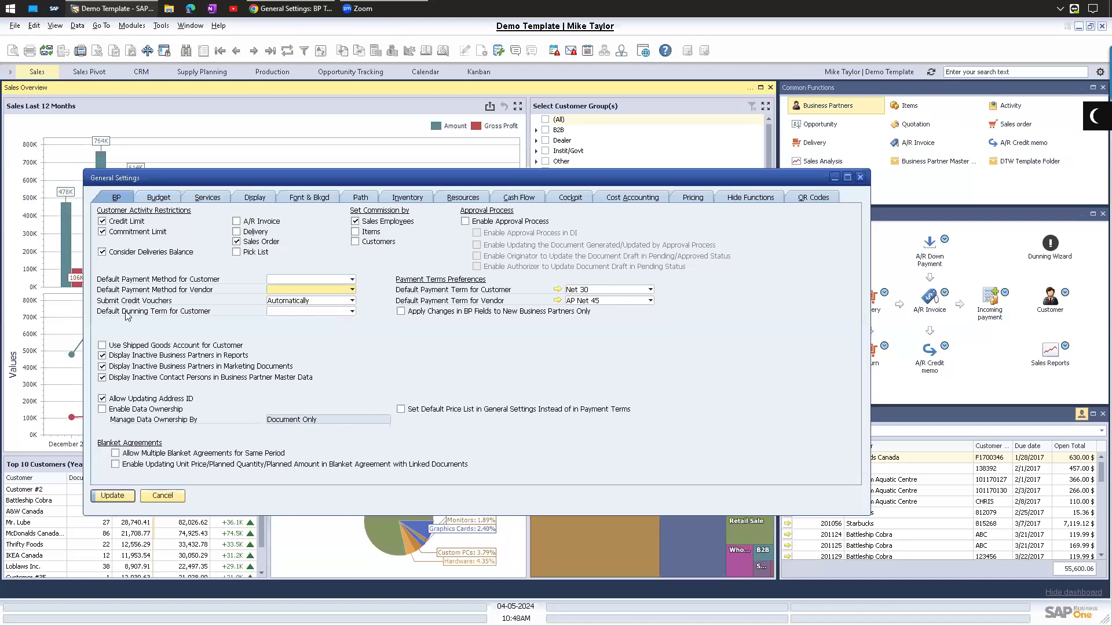
Step: Open the Dunning Terms setup through Define New for Default Dunning Term for Customer, and reposition the window
click(300, 313)
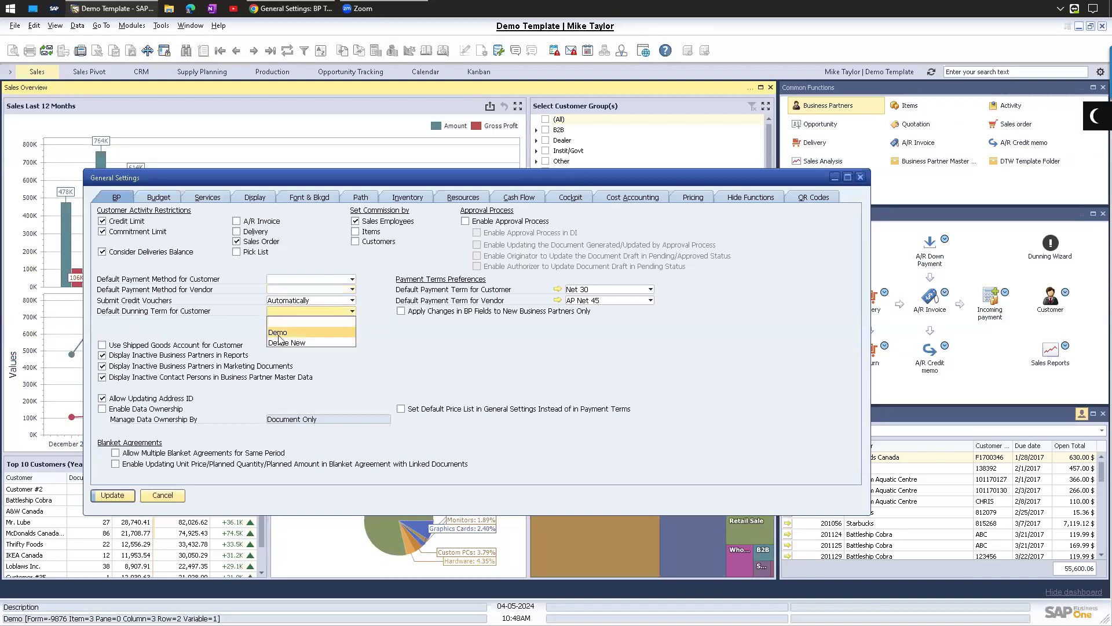
click(281, 311)
click(280, 311)
click(324, 331)
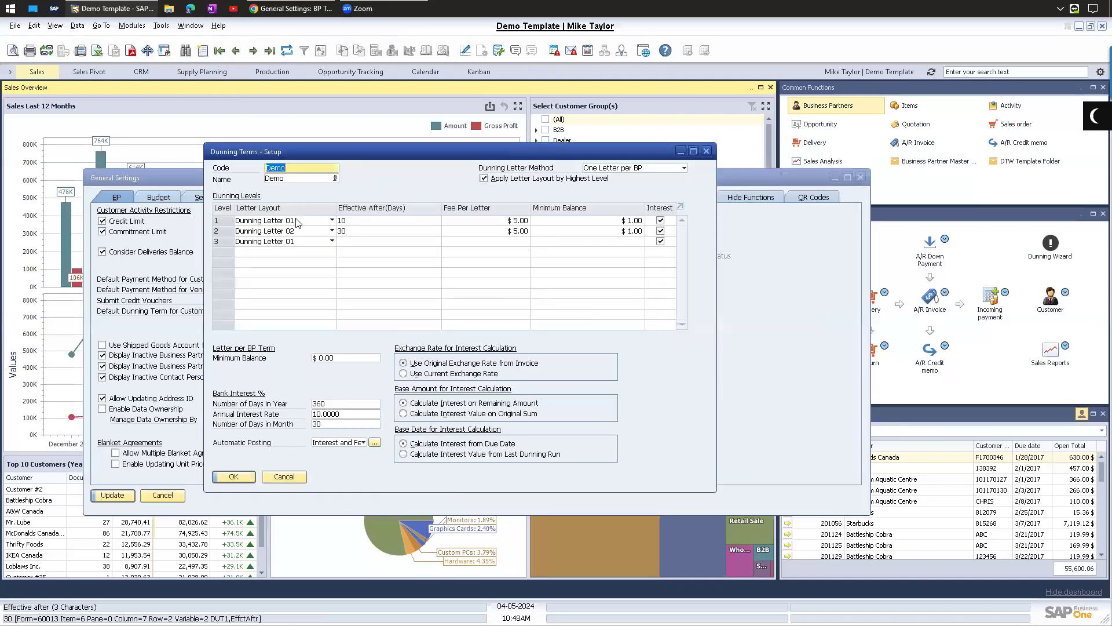
drag(375, 153, 402, 181)
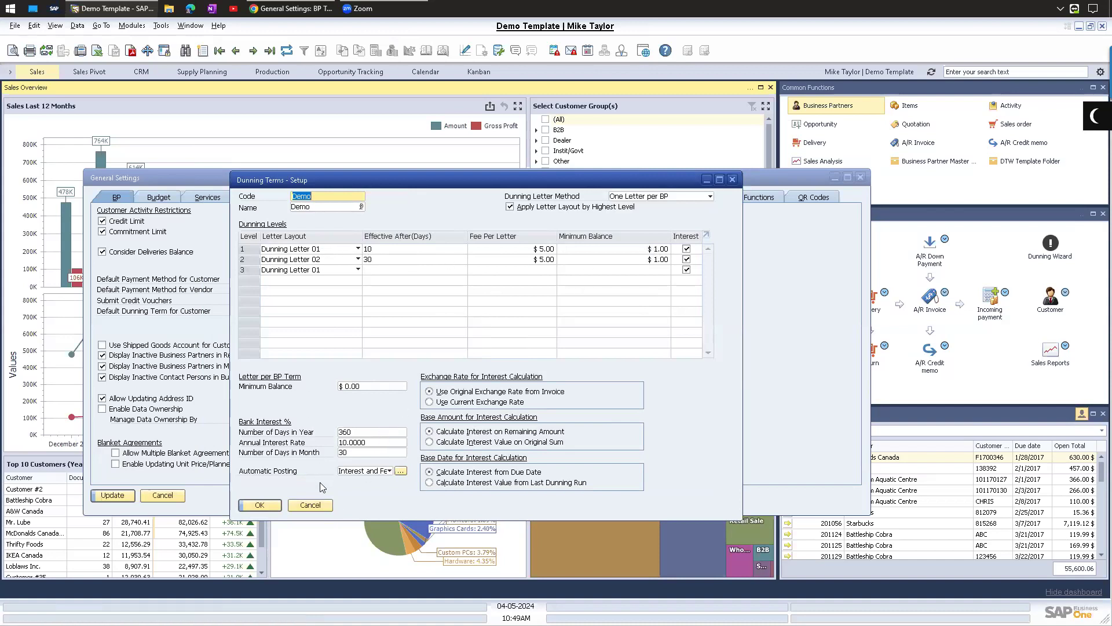
Step: Examine the Effective After (Days) values in the dunning levels, close the Dunning Terms setup, and check the default dunning term choices
click(391, 249)
drag(429, 189, 518, 166)
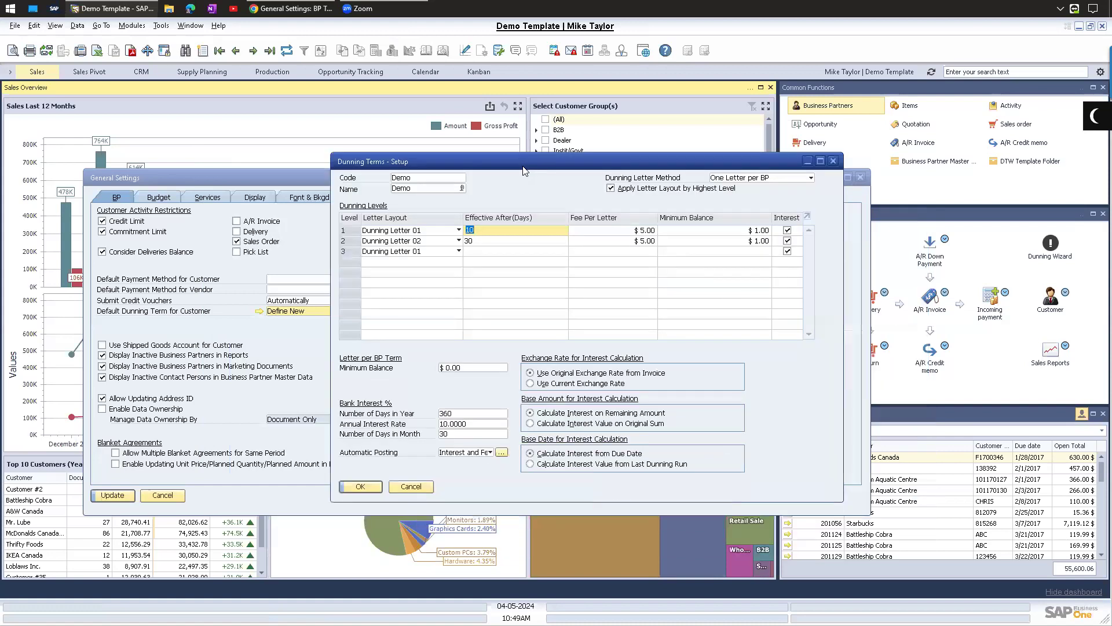
click(499, 232)
key(Escape)
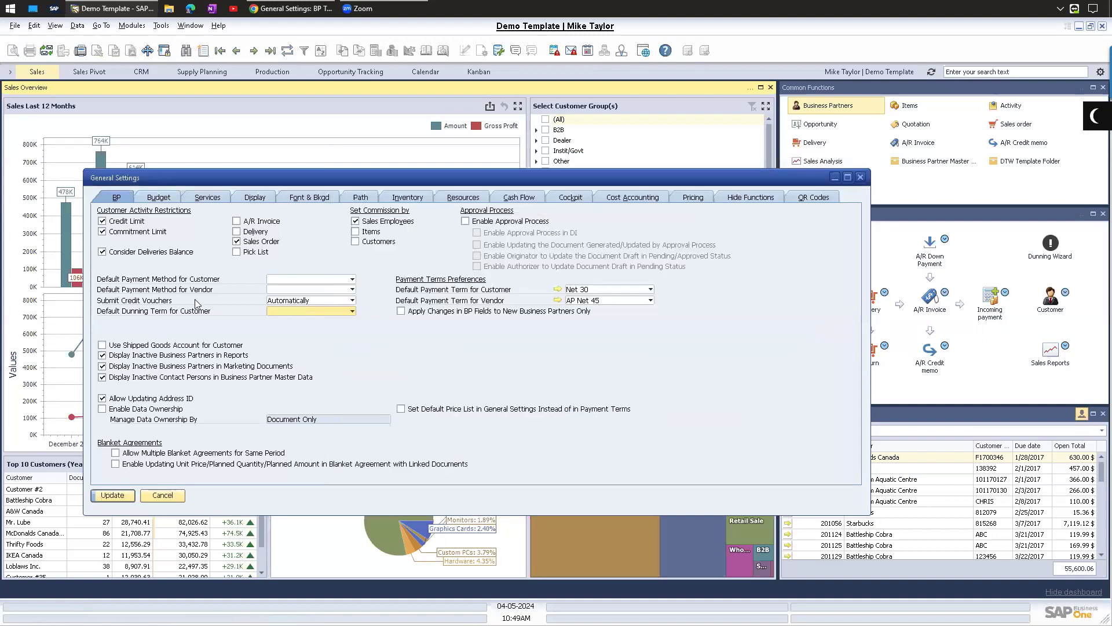
click(298, 311)
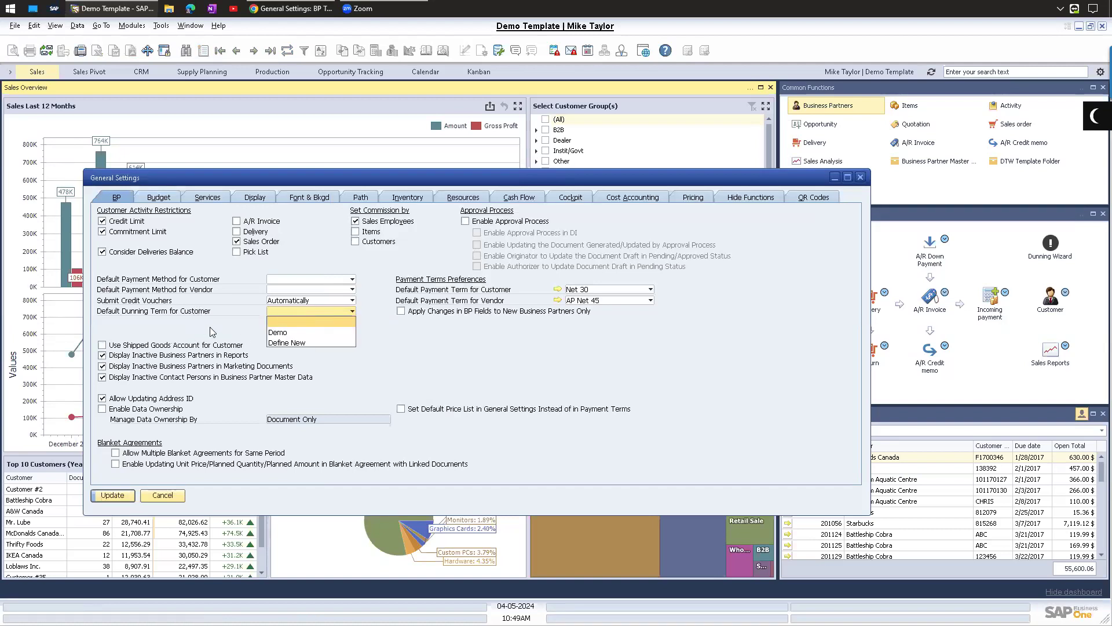
click(276, 310)
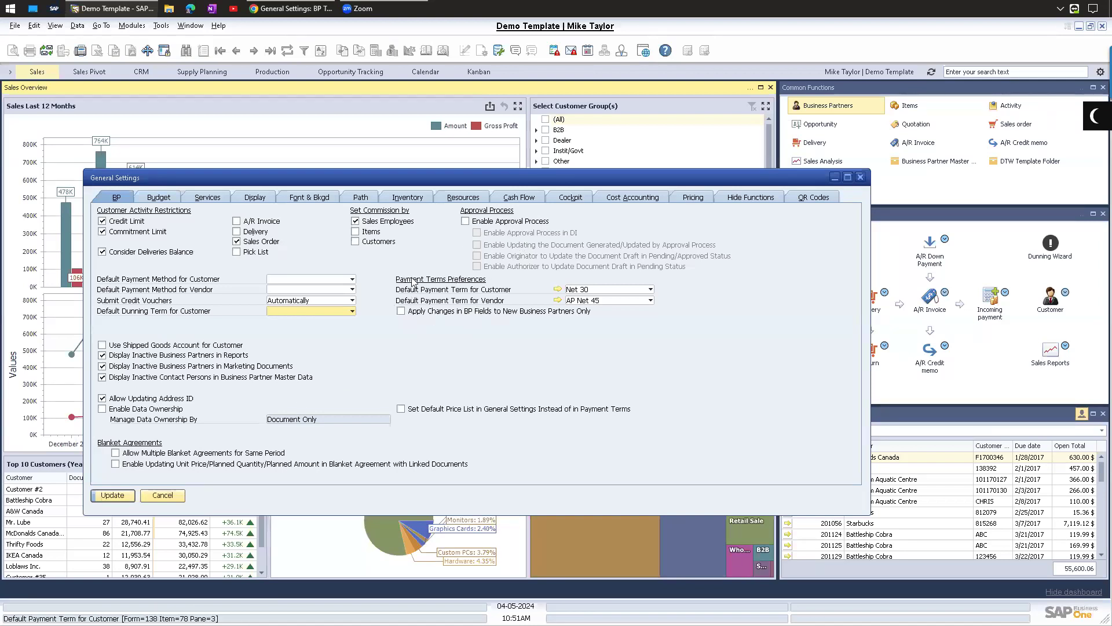
Step: Enable Apply Changes in BP Fields to New Business Partners Only, and view the setup of the customer's Net 30 payment term
click(592, 292)
click(493, 297)
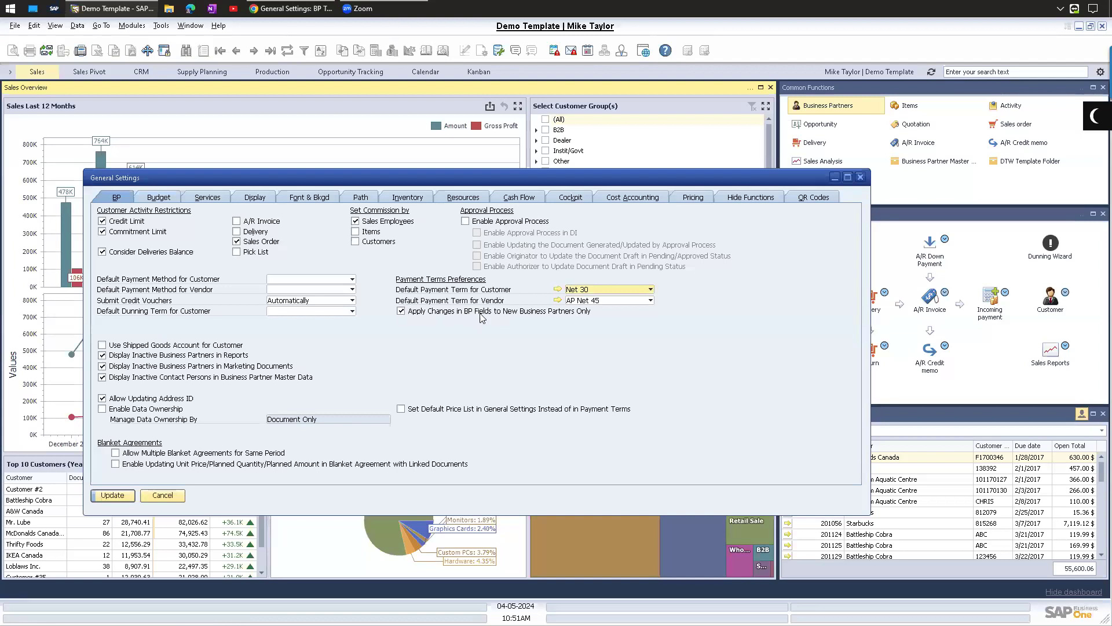
click(558, 289)
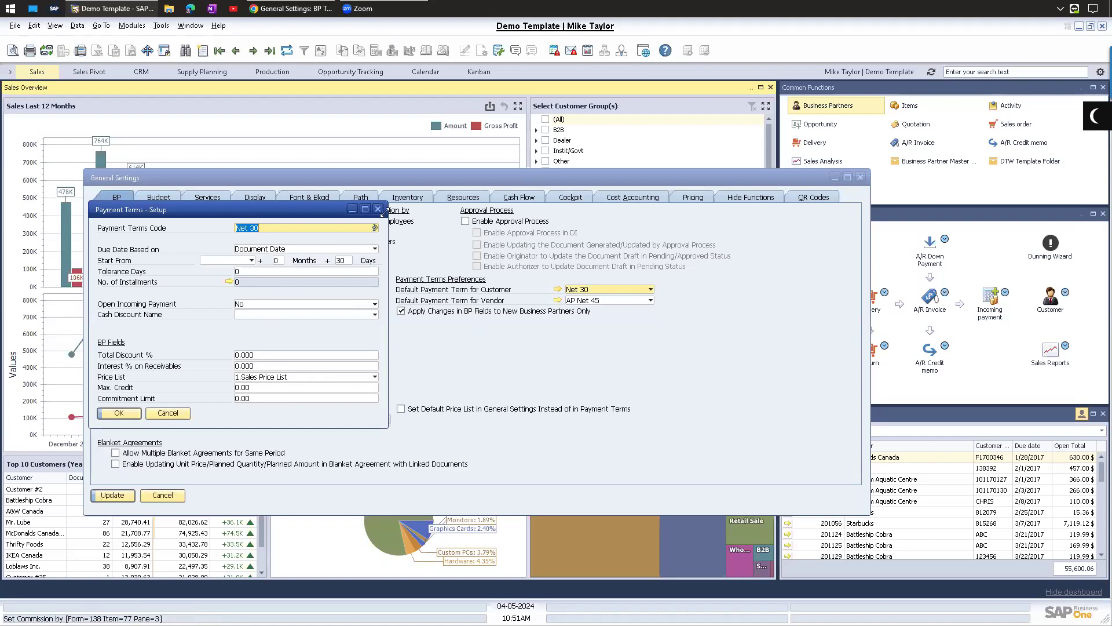
click(268, 227)
click(377, 210)
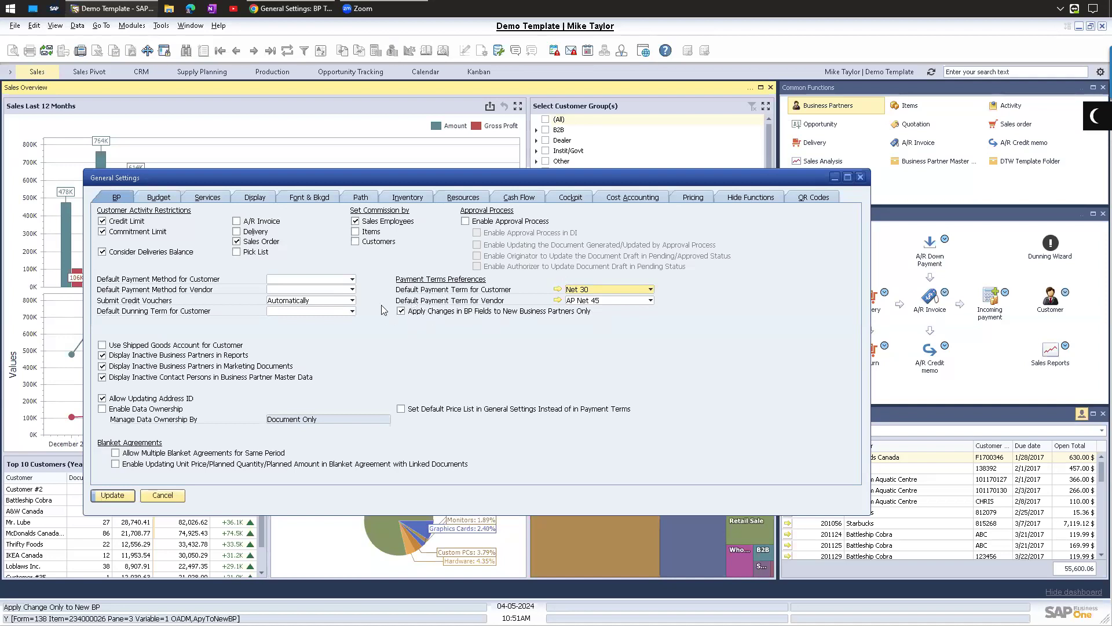
Step: Enable Set Default Price List in General Settings Instead of in Payment Terms, keeping 1.Sales Price List as the customer default
click(404, 409)
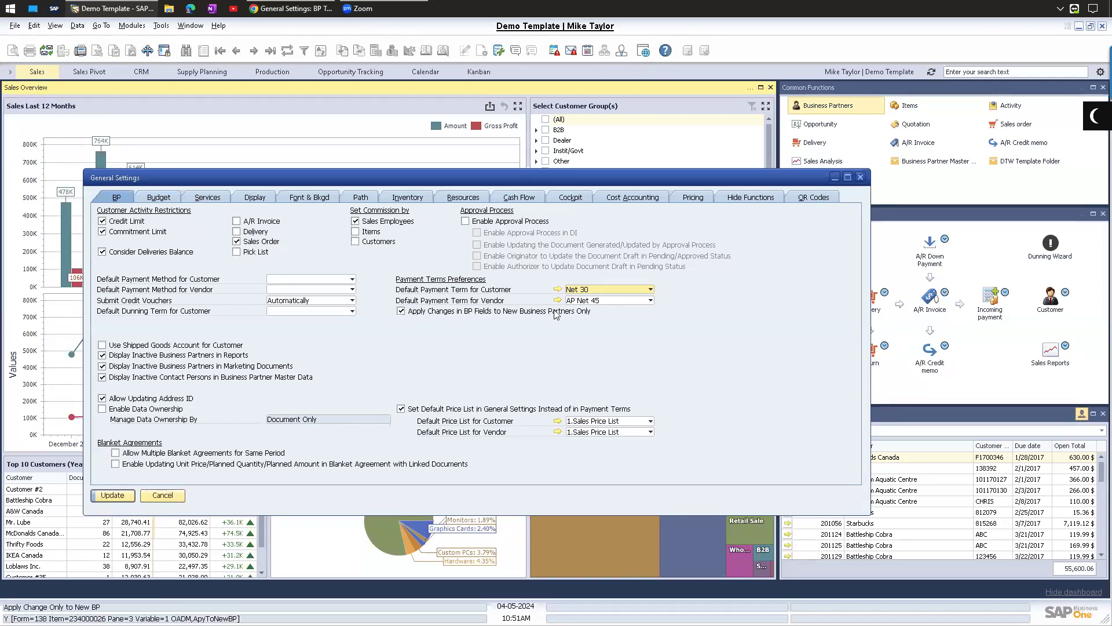
click(593, 292)
click(614, 341)
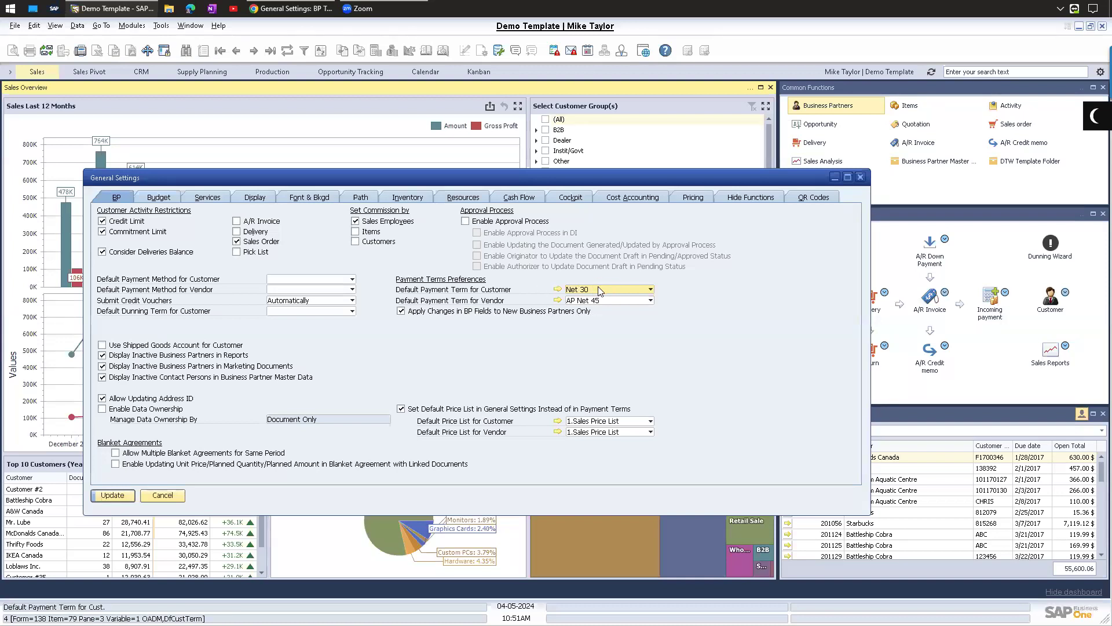
click(585, 421)
click(585, 421)
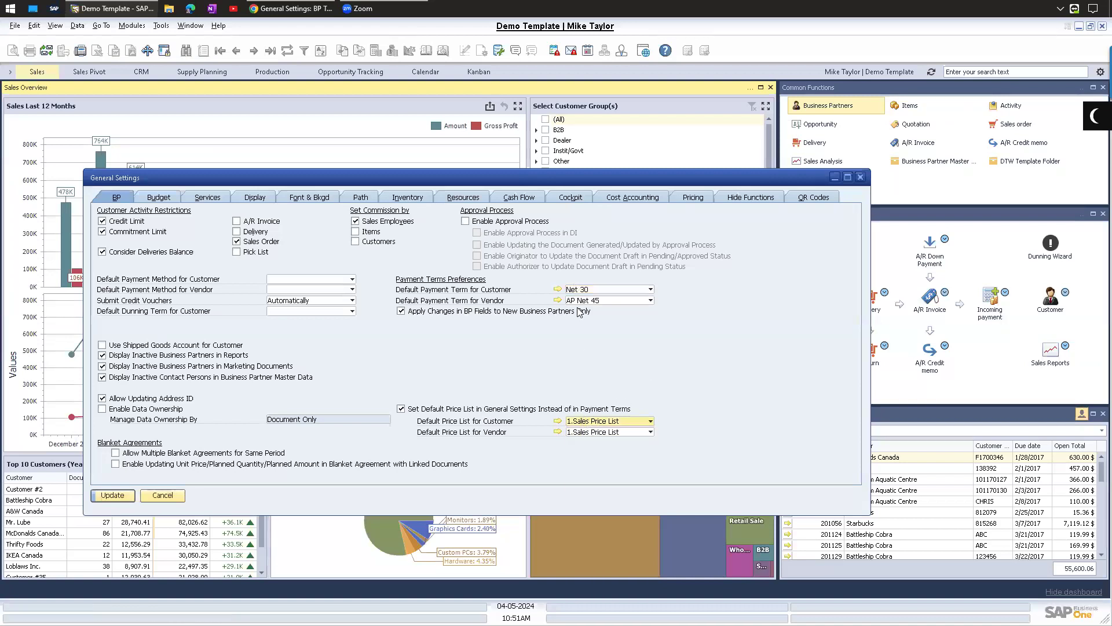
Step: View the Budget and Services pages of General Settings, and open the corresponding Services settings in the Users - Setup
click(162, 200)
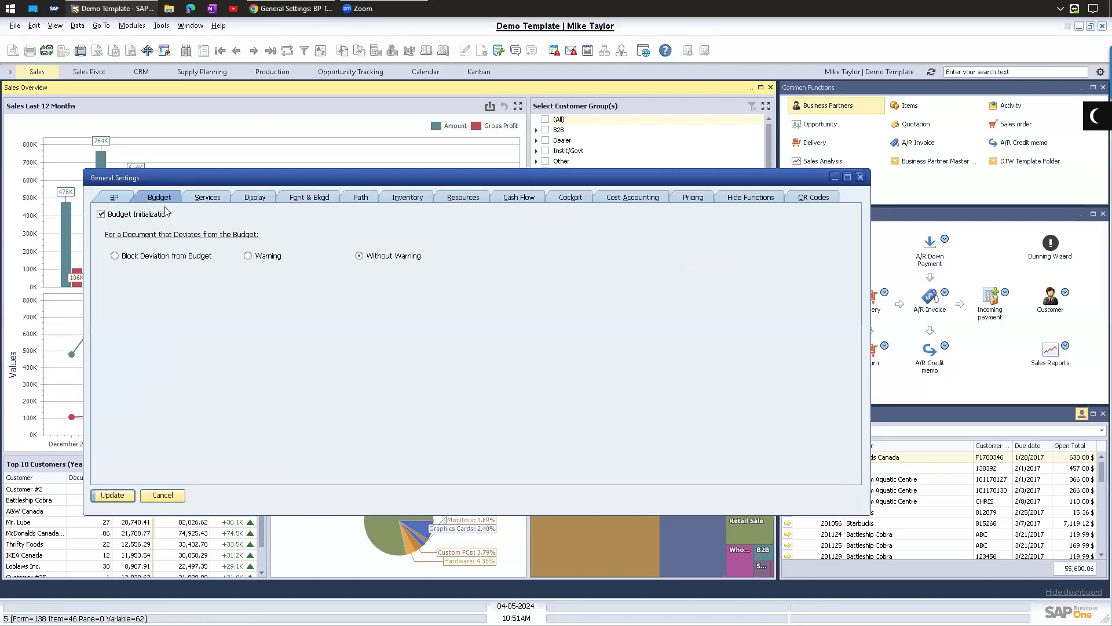
click(218, 201)
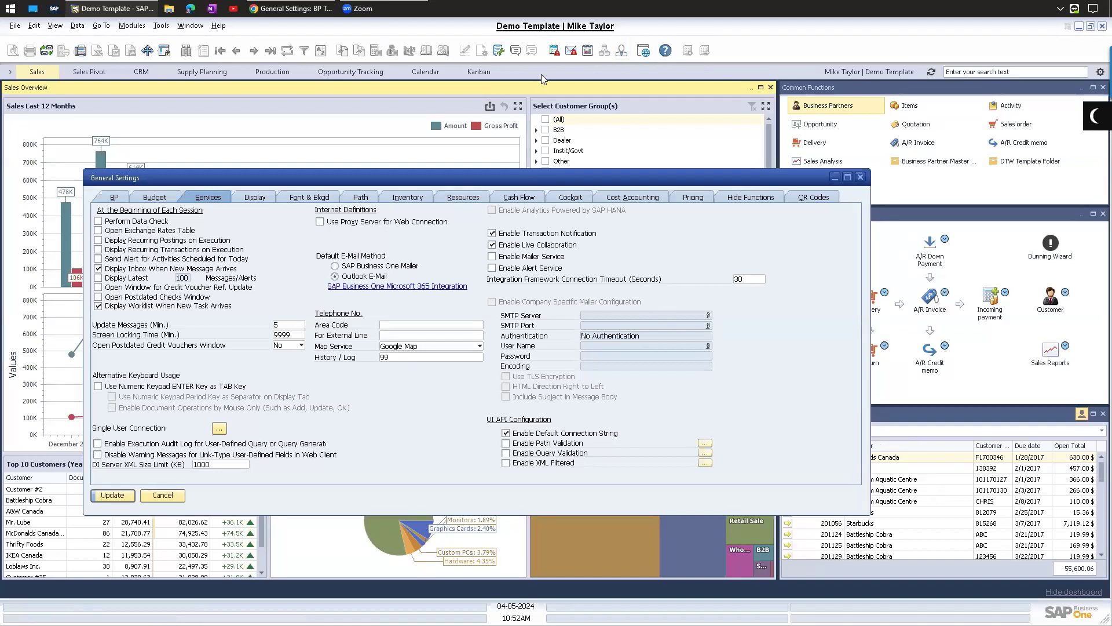
click(624, 51)
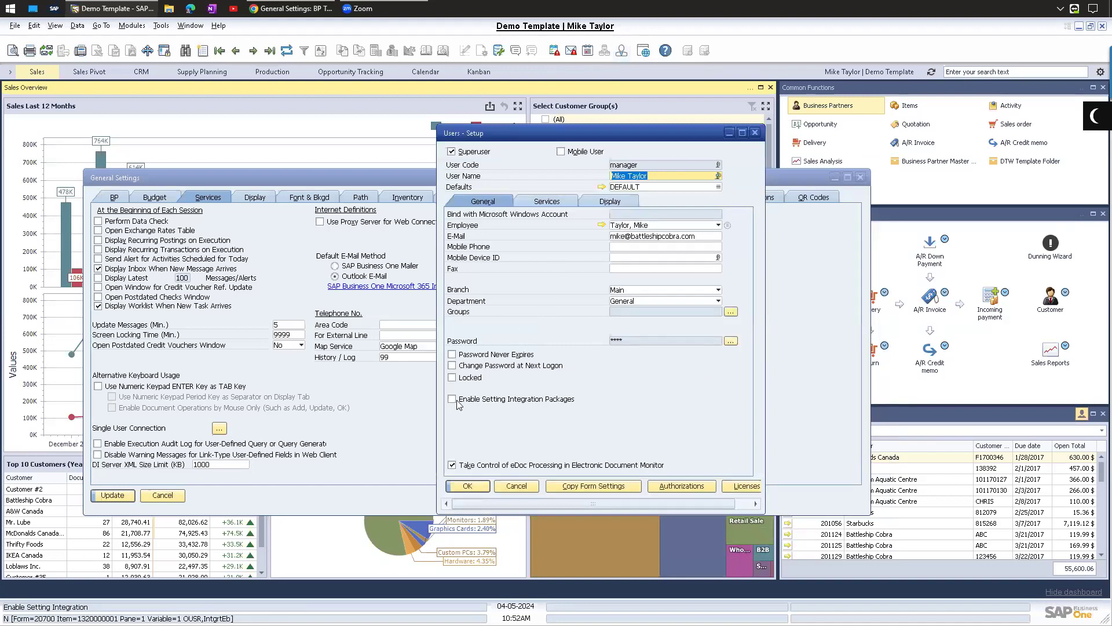
click(546, 201)
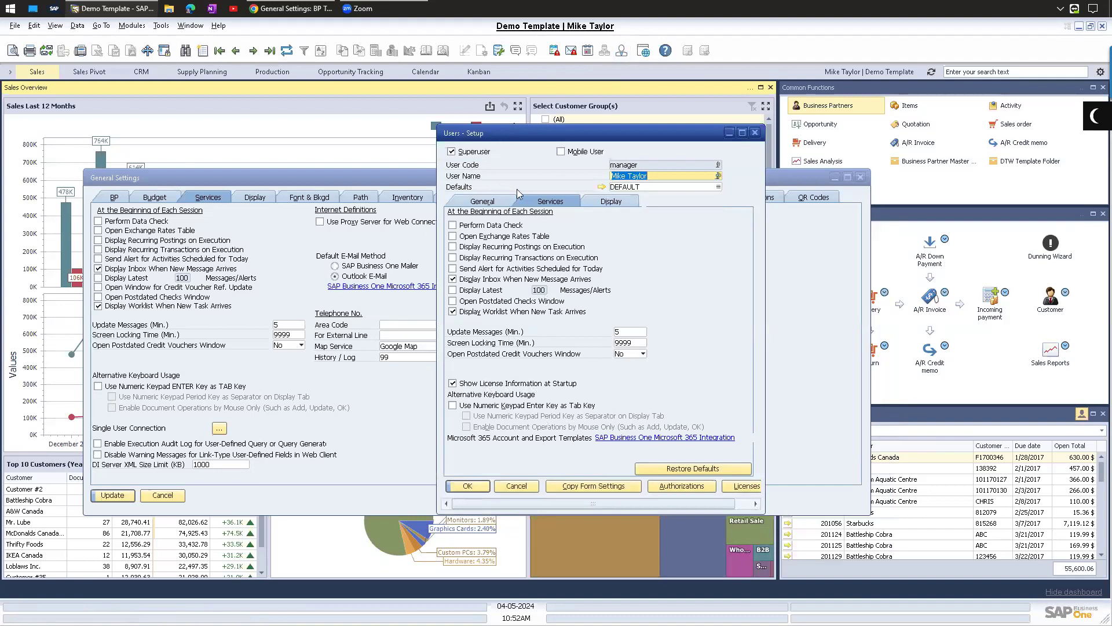
Step: Close the Users - Setup without changes and examine the Screen Locking Time in the Services settings
click(528, 486)
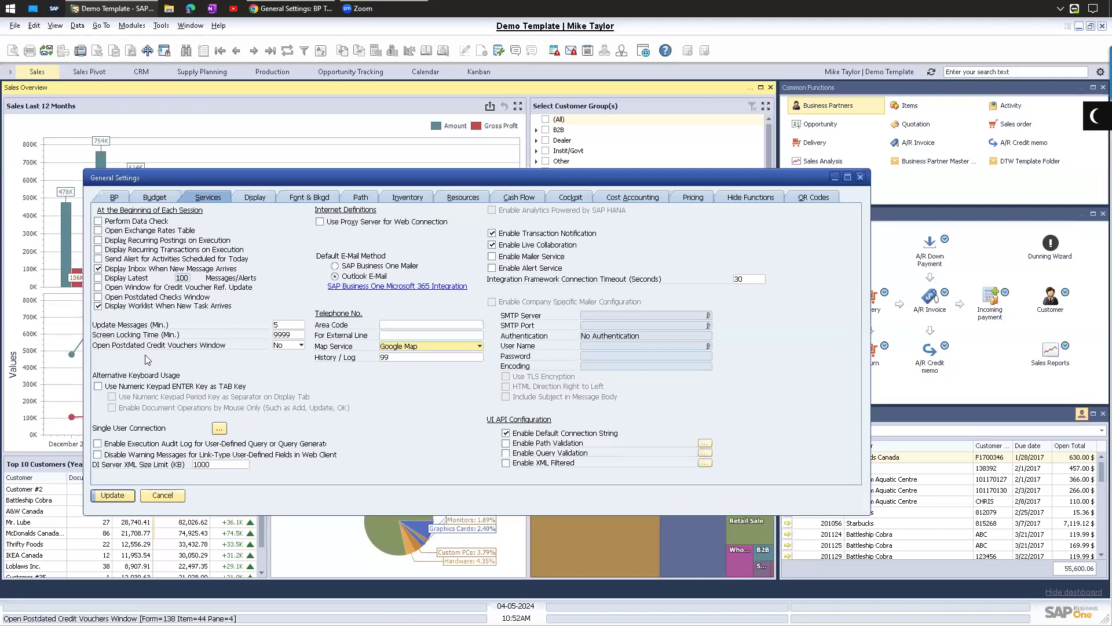
click(293, 336)
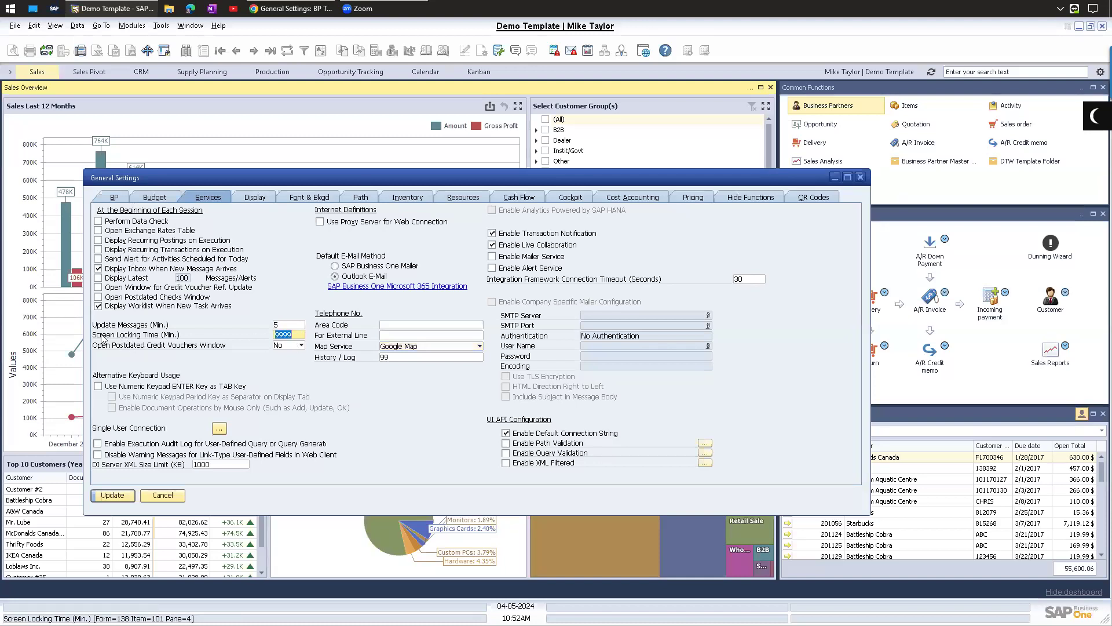
double_click(295, 337)
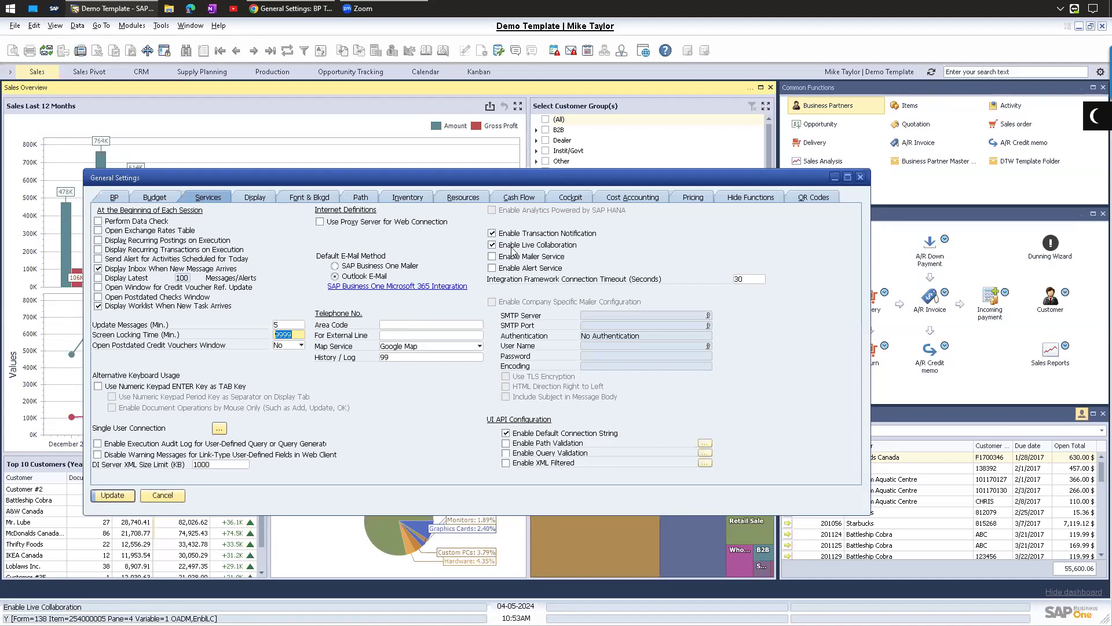
Step: Open a conversation with User #1 from the User List and send "This is a chat message"
drag(458, 179, 421, 152)
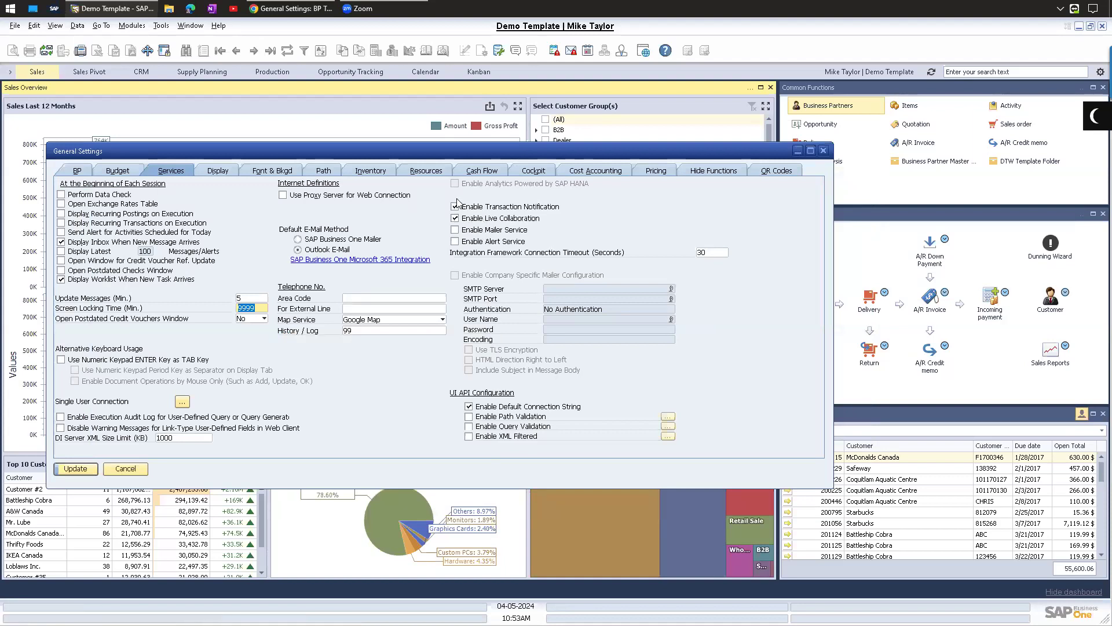
drag(436, 150, 414, 140)
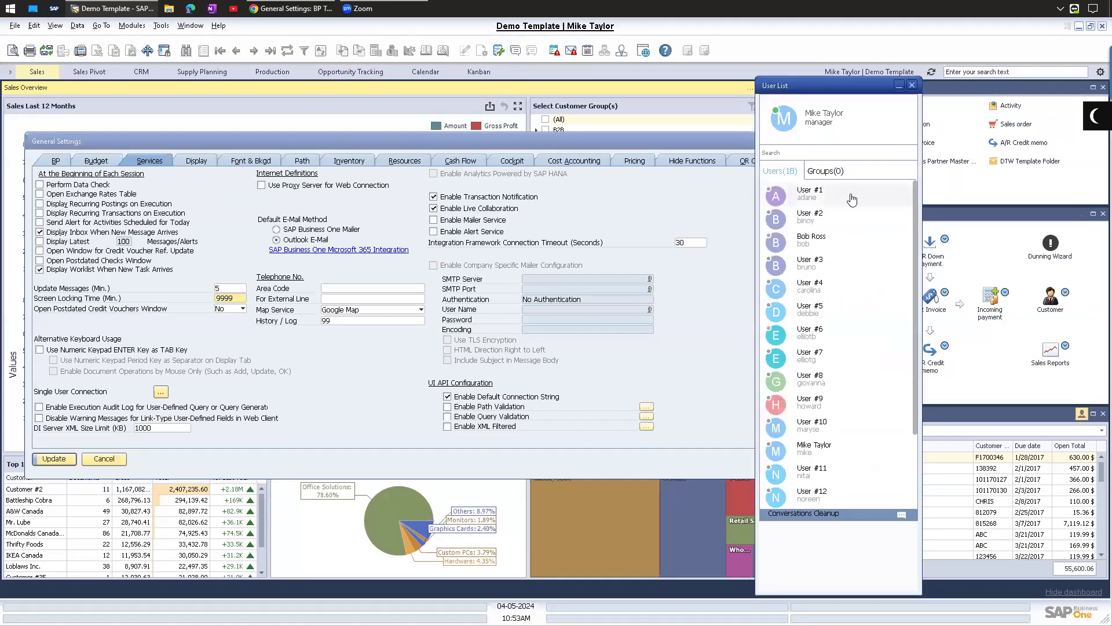
click(852, 200)
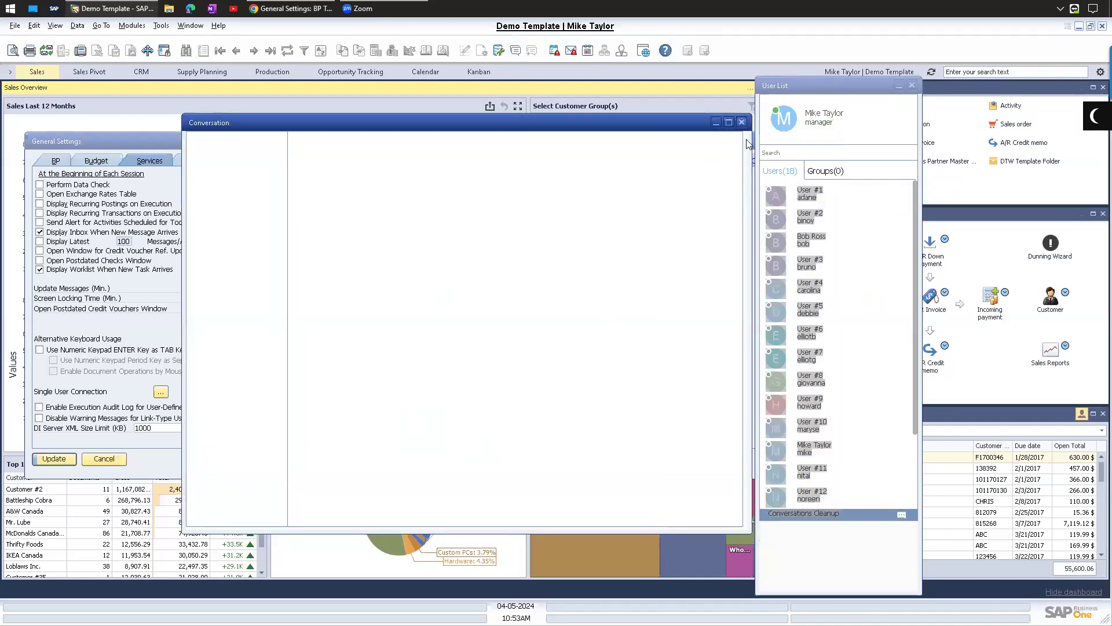
click(742, 123)
double_click(863, 205)
click(479, 461)
text(T)
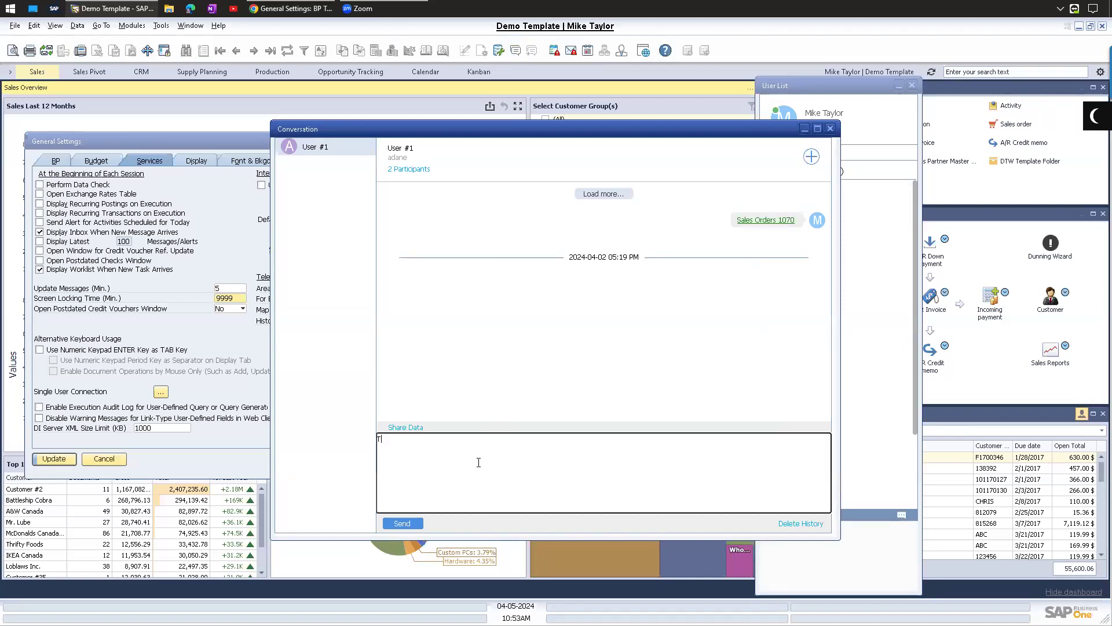
text(his is a chat message)
key(Return)
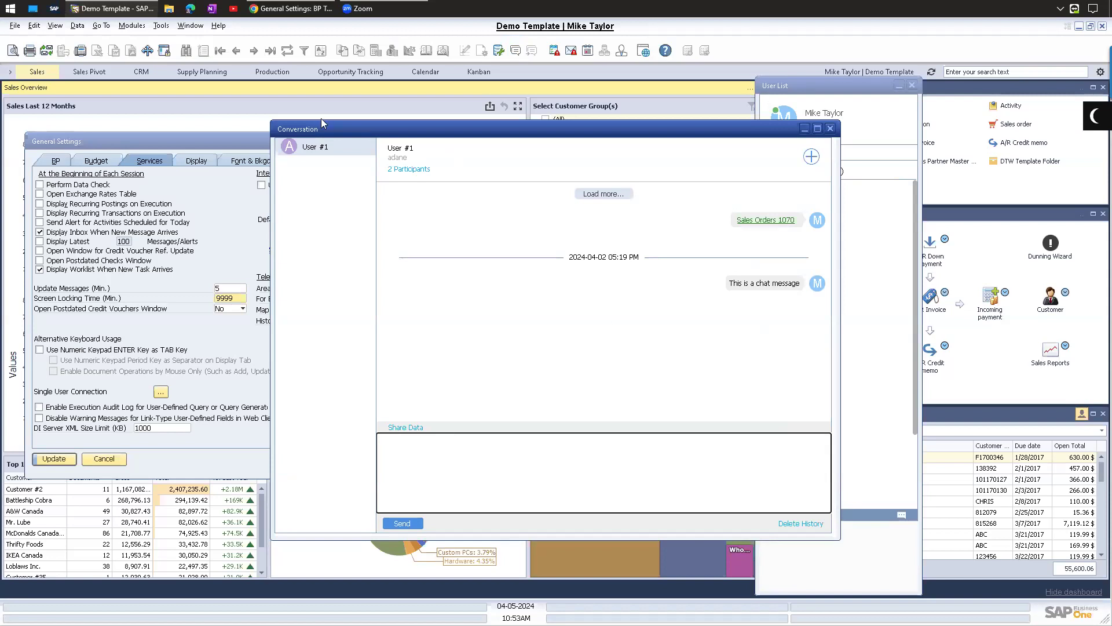
Step: Share the last sales order for Battleship Cobra in the User #1 conversation, and close the conversation and the order
drag(326, 128, 84, 111)
click(132, 25)
mouse_move(156, 92)
click(302, 114)
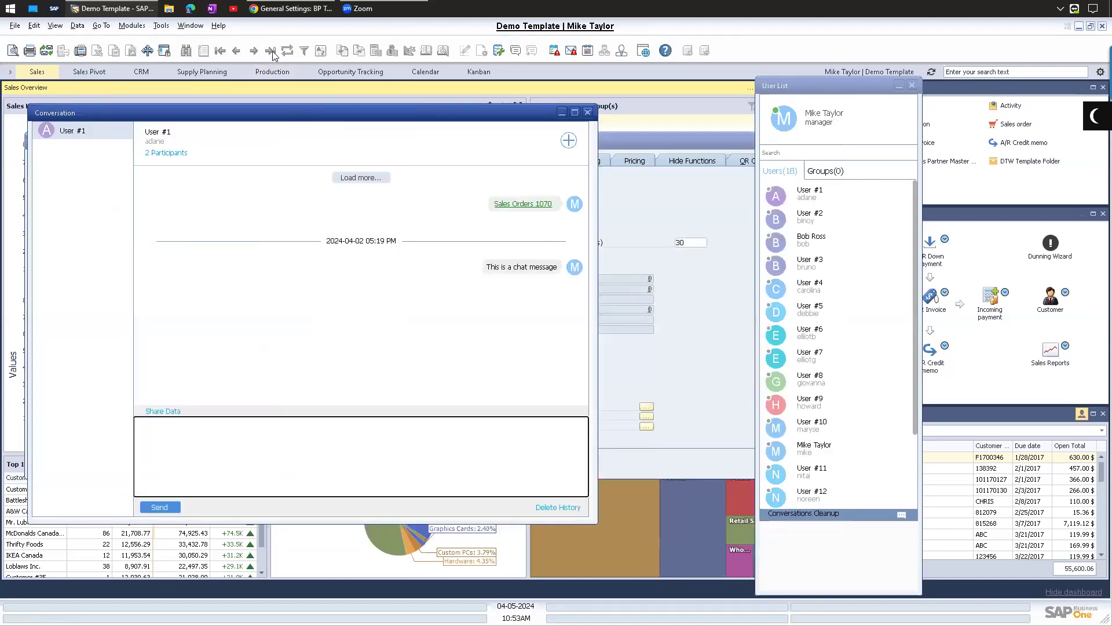
drag(395, 102, 452, 101)
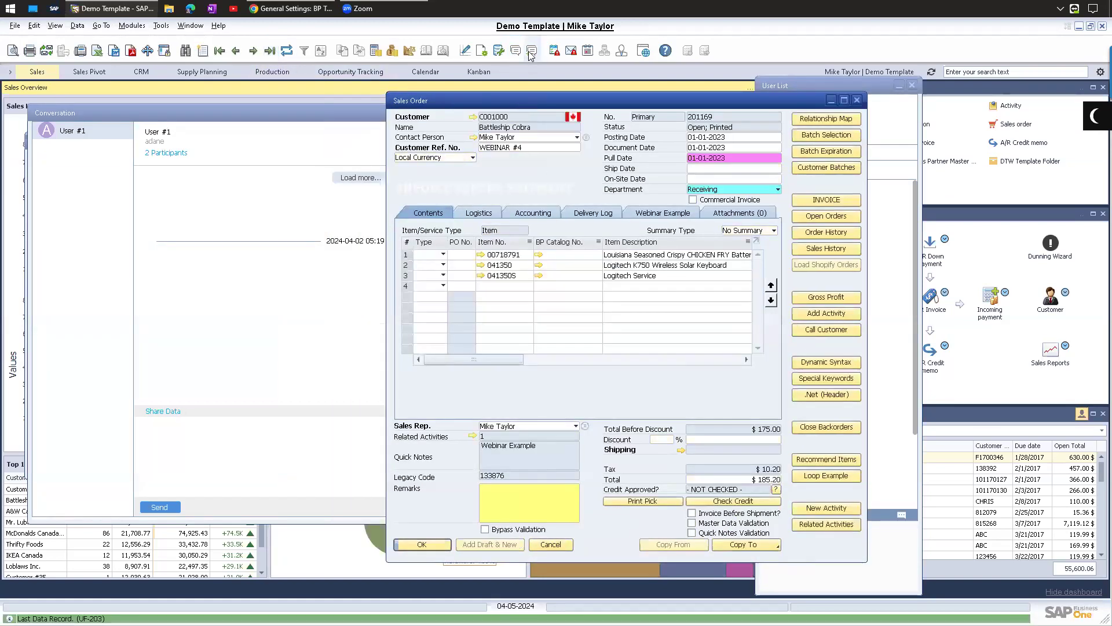
click(530, 52)
drag(216, 429, 123, 432)
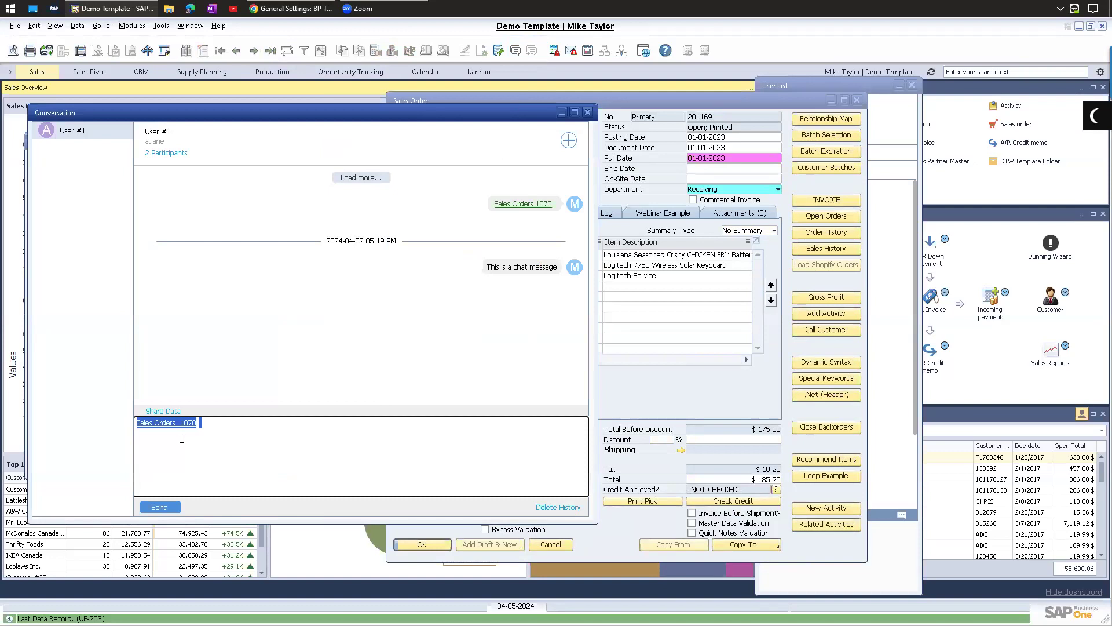
click(163, 506)
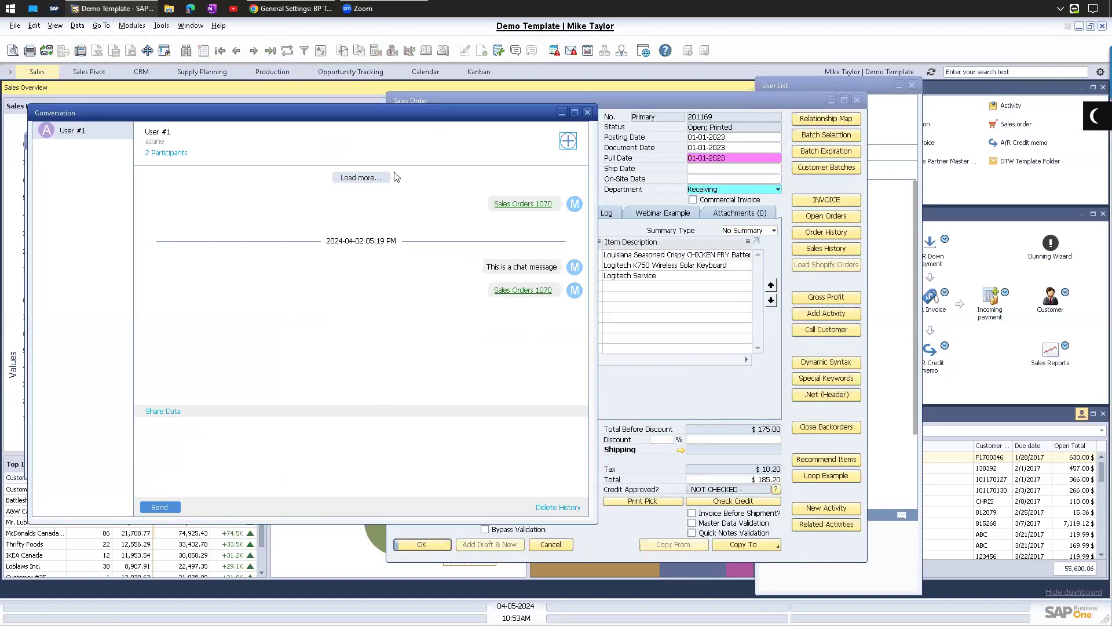
click(588, 112)
click(550, 544)
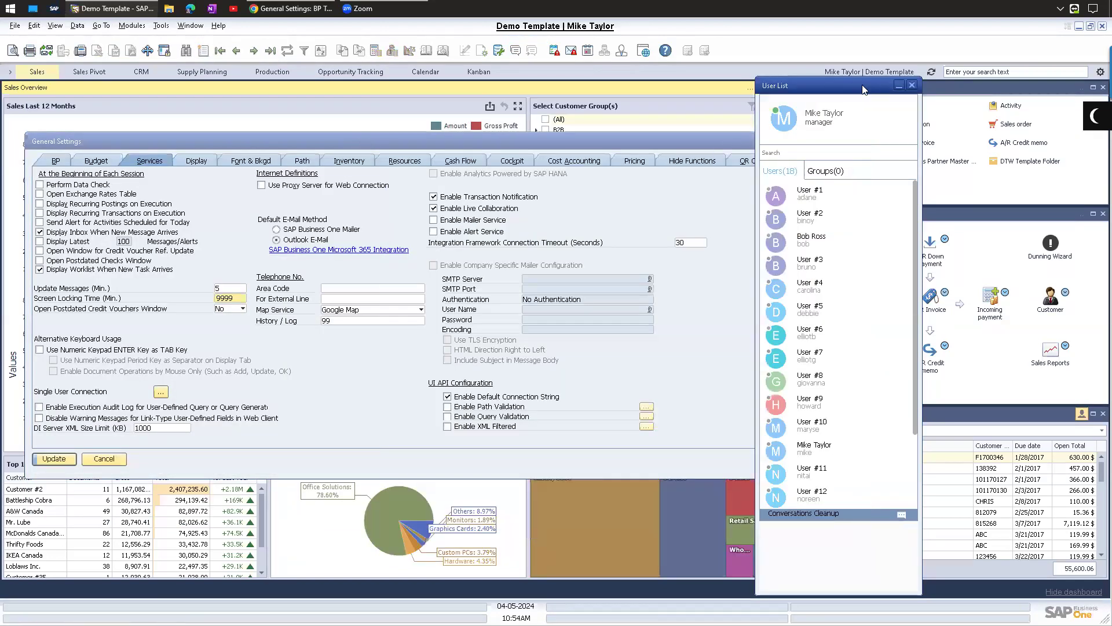
Step: Move the User List aside and examine the Amounts and Prices decimal places in the Display page of General Settings
drag(863, 89, 989, 71)
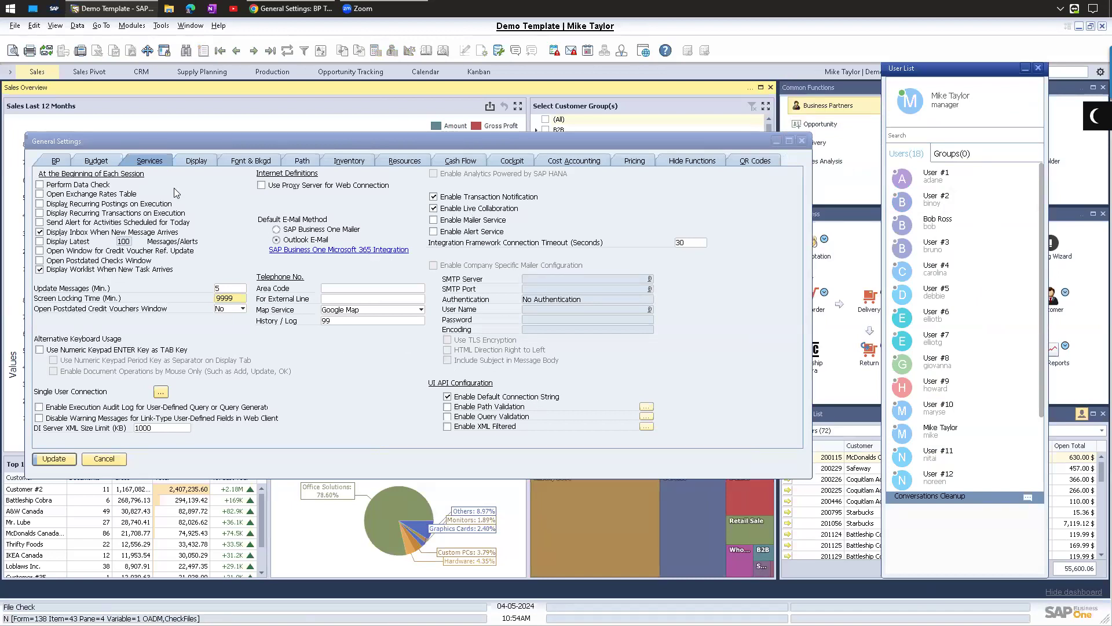
click(197, 160)
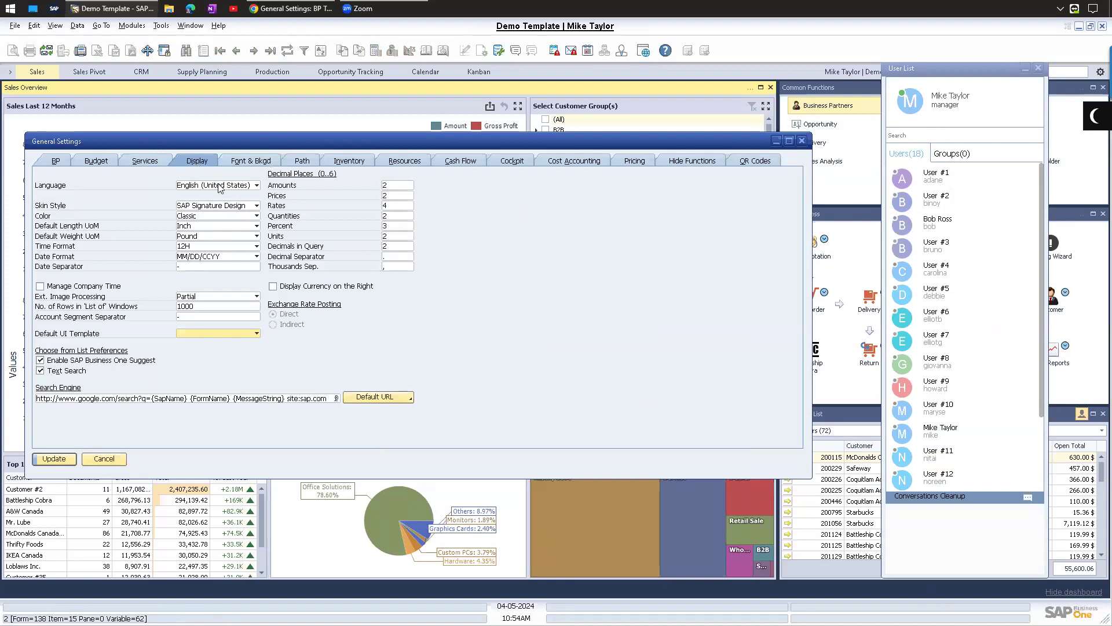
click(400, 184)
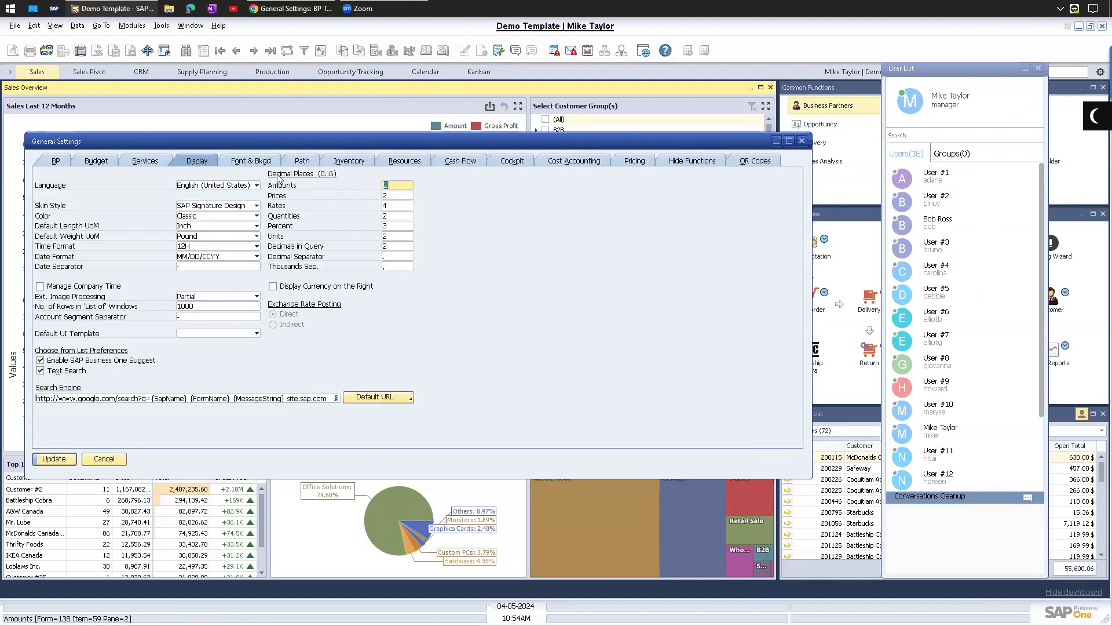
click(396, 197)
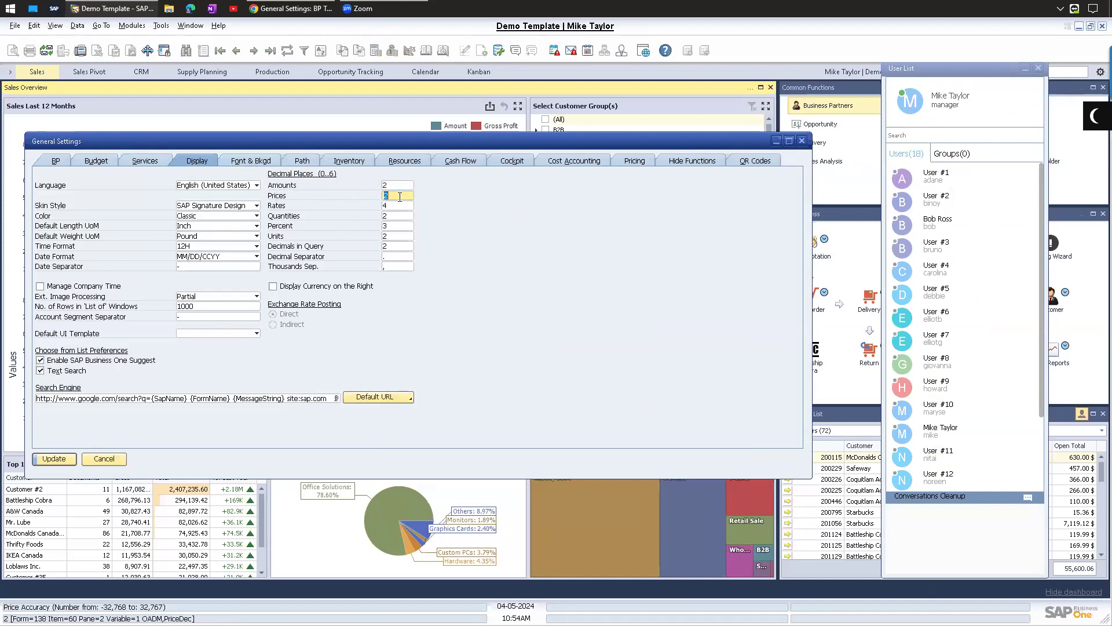
click(397, 186)
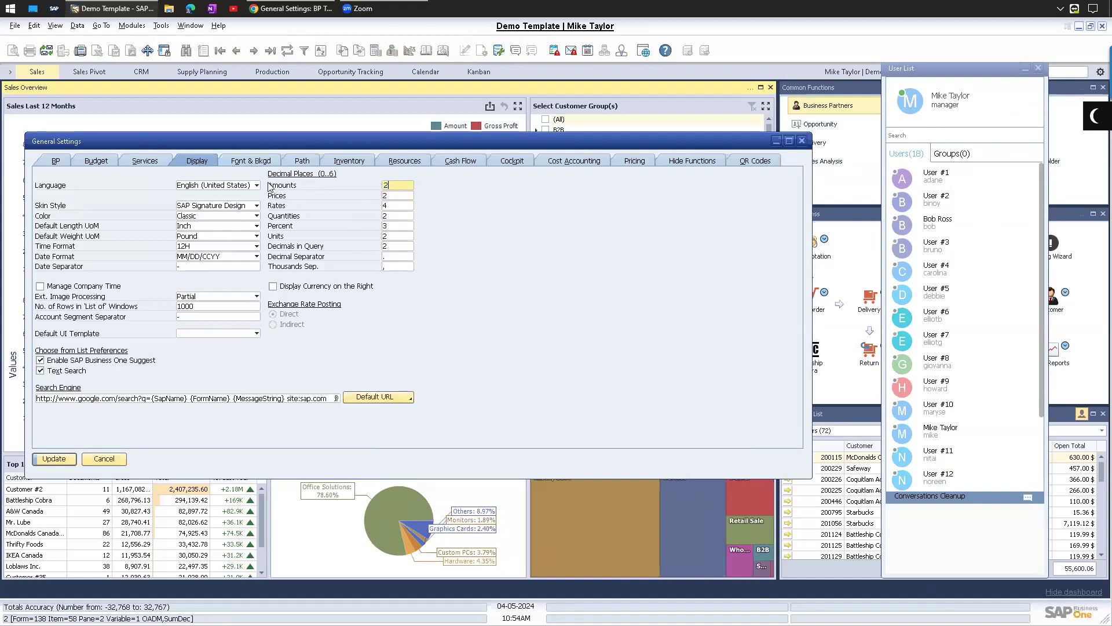
double_click(406, 188)
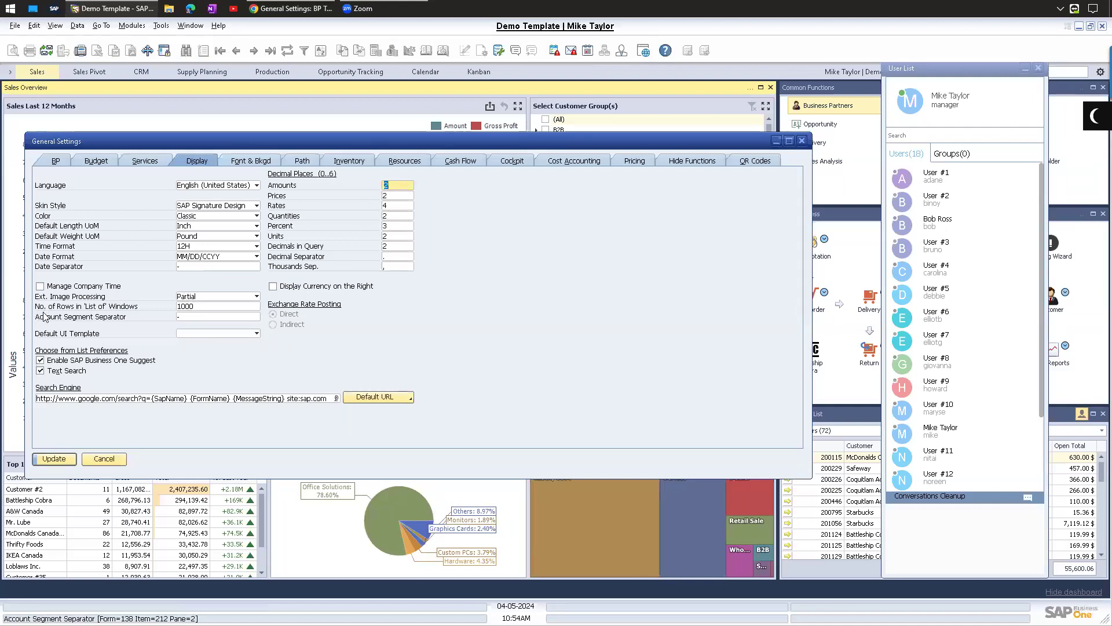
Step: Set the No. of Rows in 'List of' Windows to 10000 in the Display settings
click(197, 307)
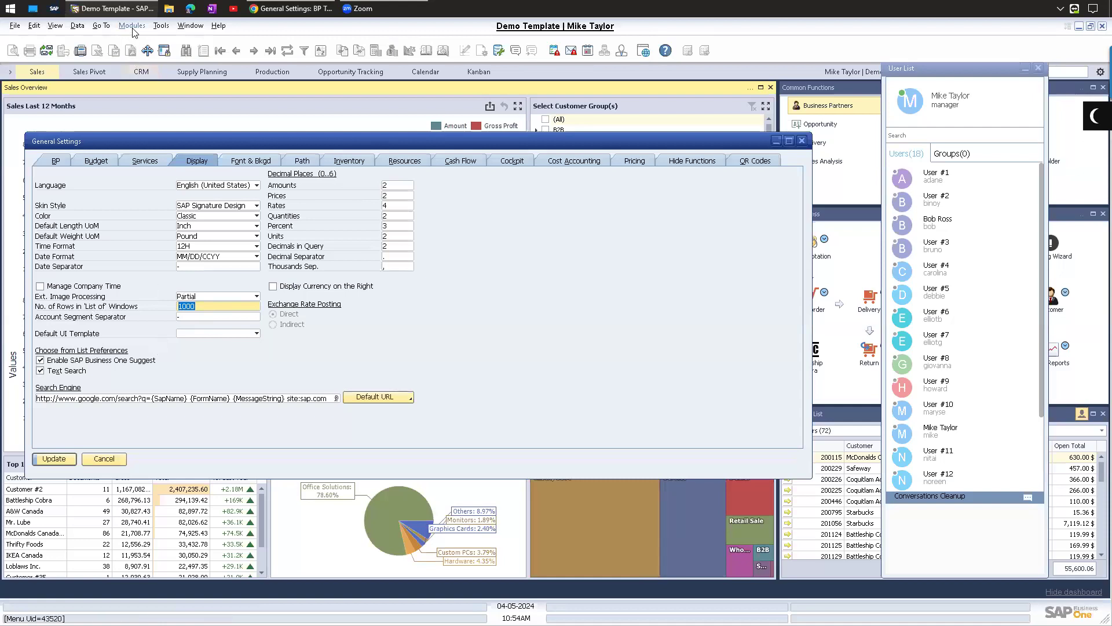
click(200, 306)
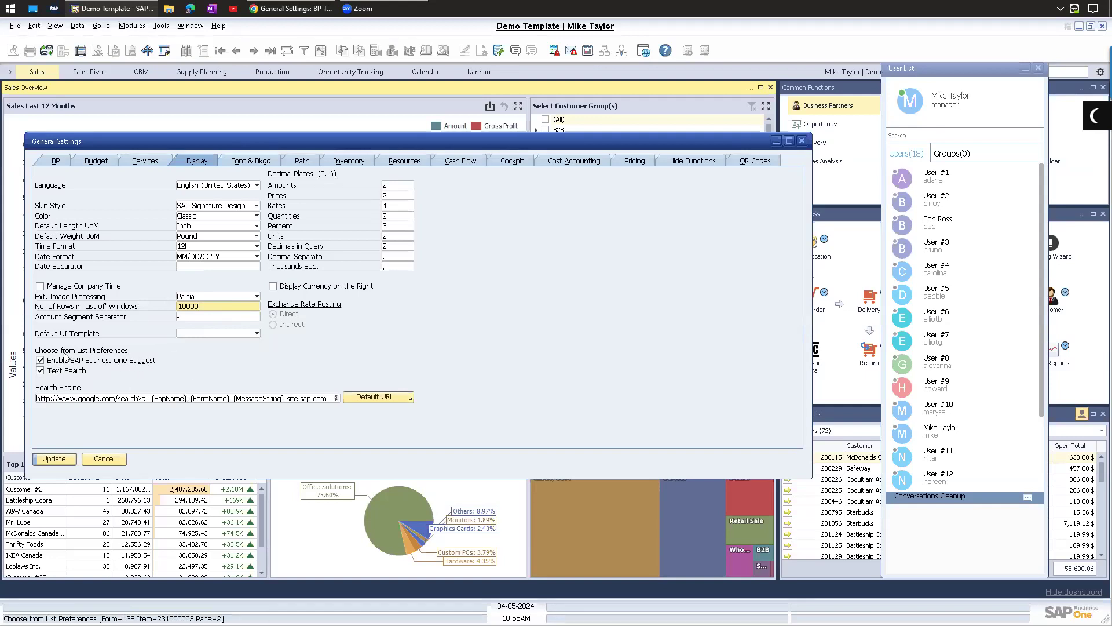
drag(185, 145, 170, 129)
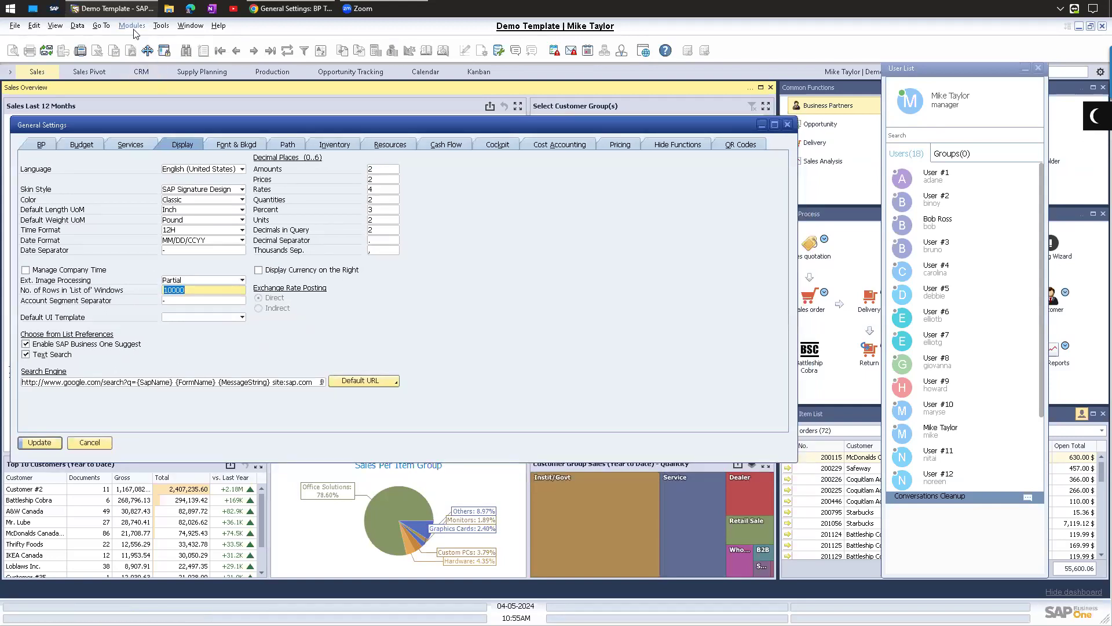
Step: Start a new sales order and fill in customer Battleship Cobra by searching the name with cobra and *co
click(132, 26)
mouse_move(174, 91)
click(314, 114)
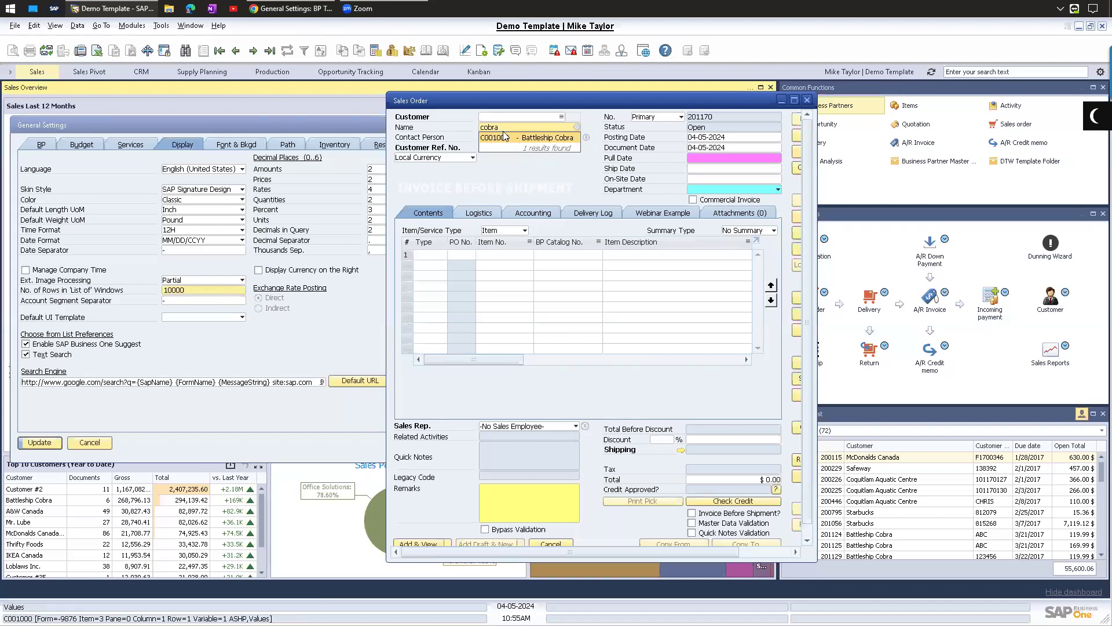
click(578, 127)
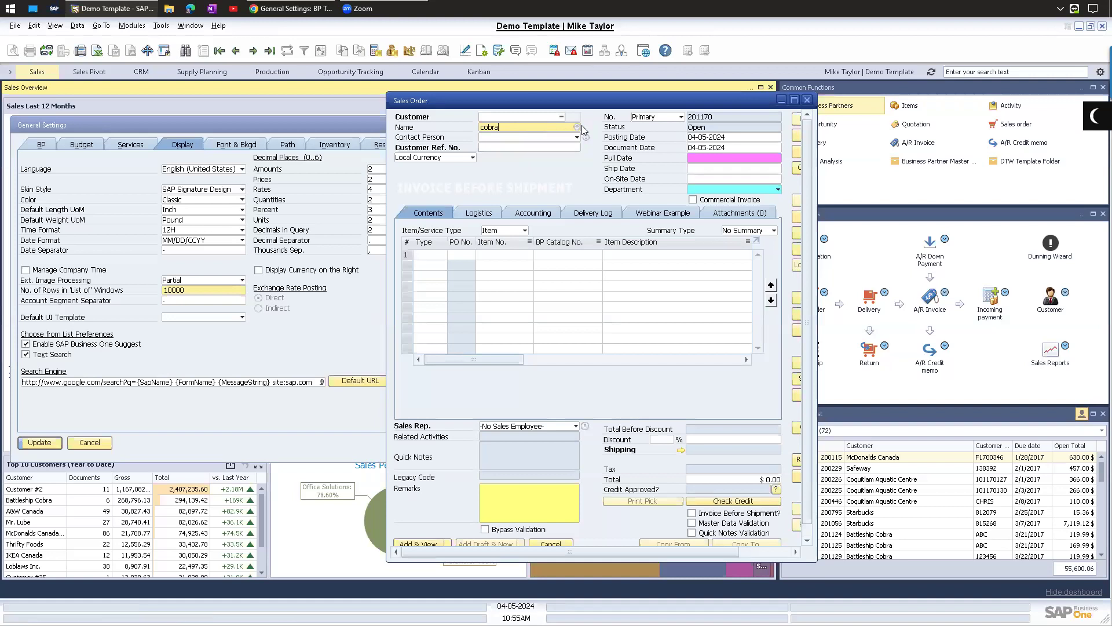
drag(549, 129, 469, 136)
text(*co)
key(Tab)
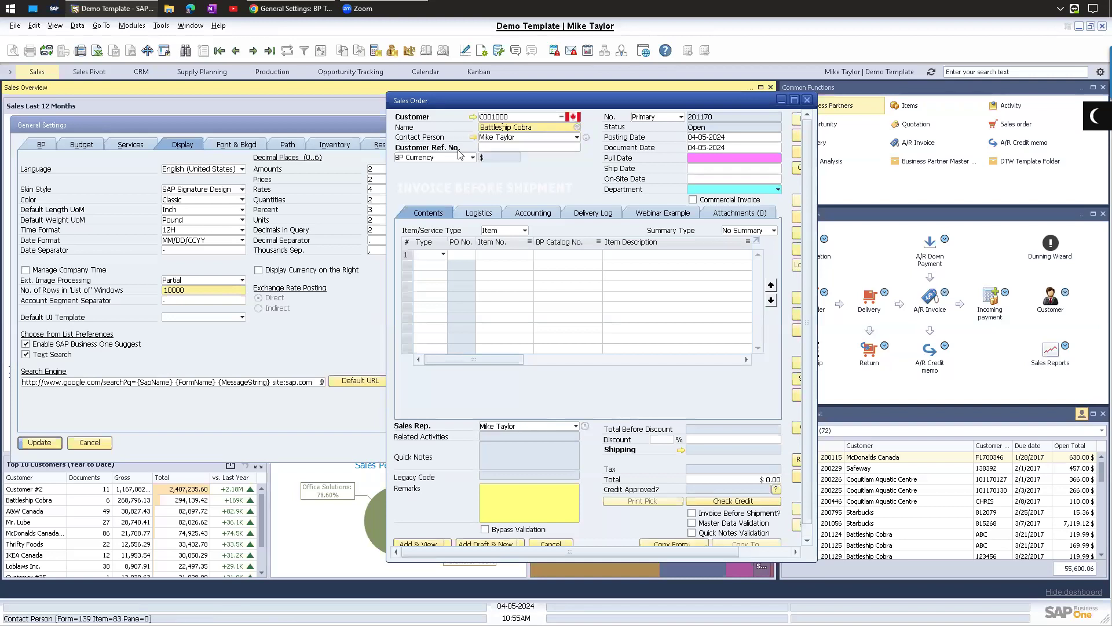
click(414, 339)
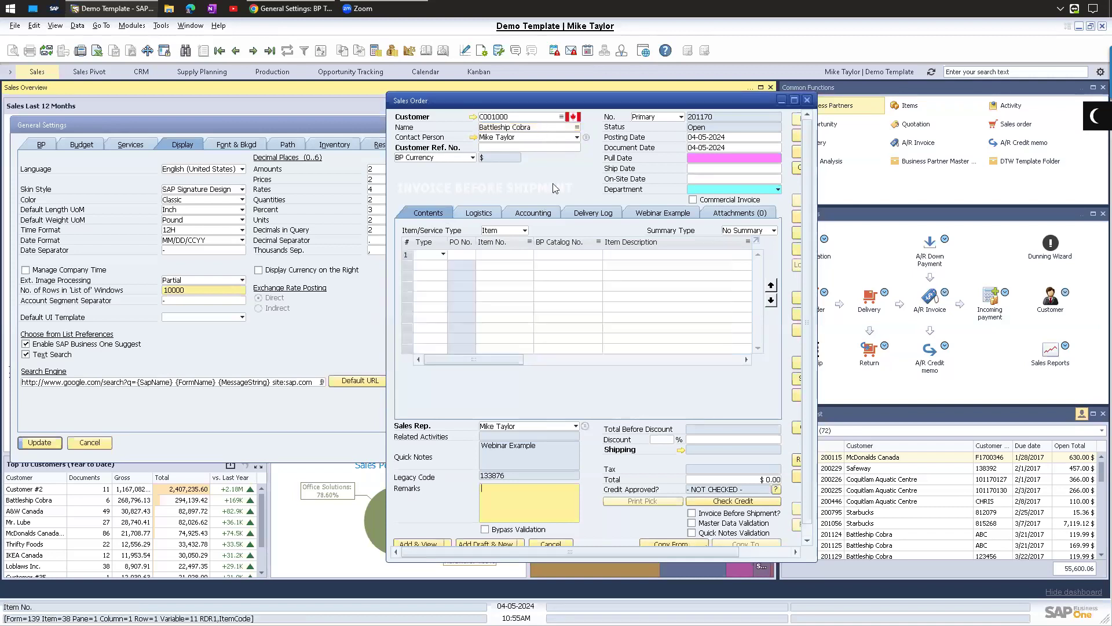
Step: Search the first order line's item description for tray, view the full List of Items, and close it without choosing an item
click(614, 256)
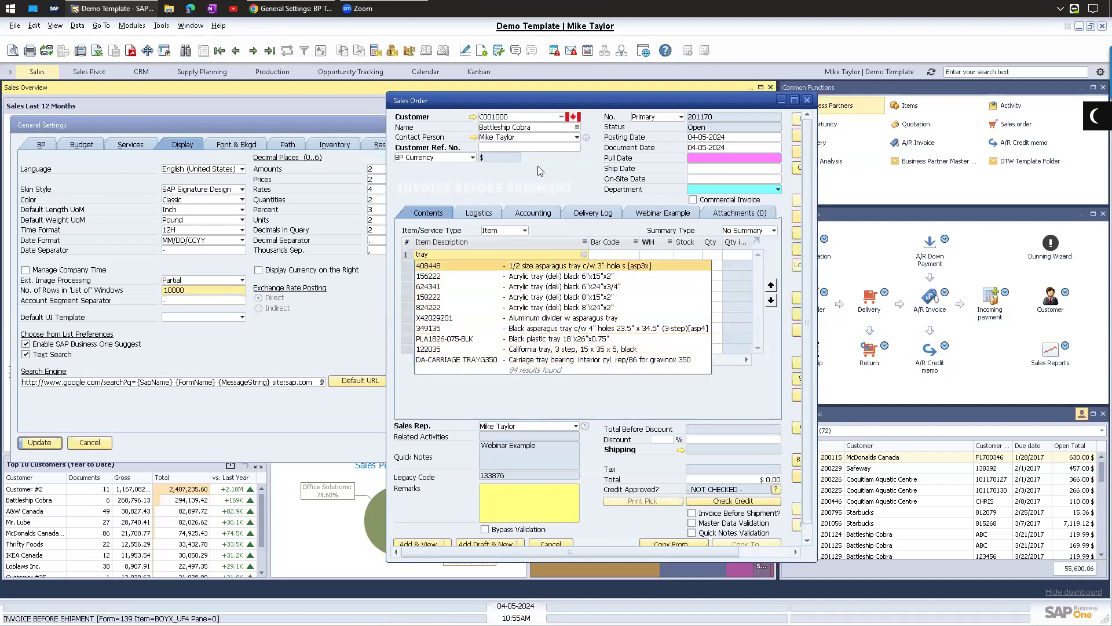
key(Tab)
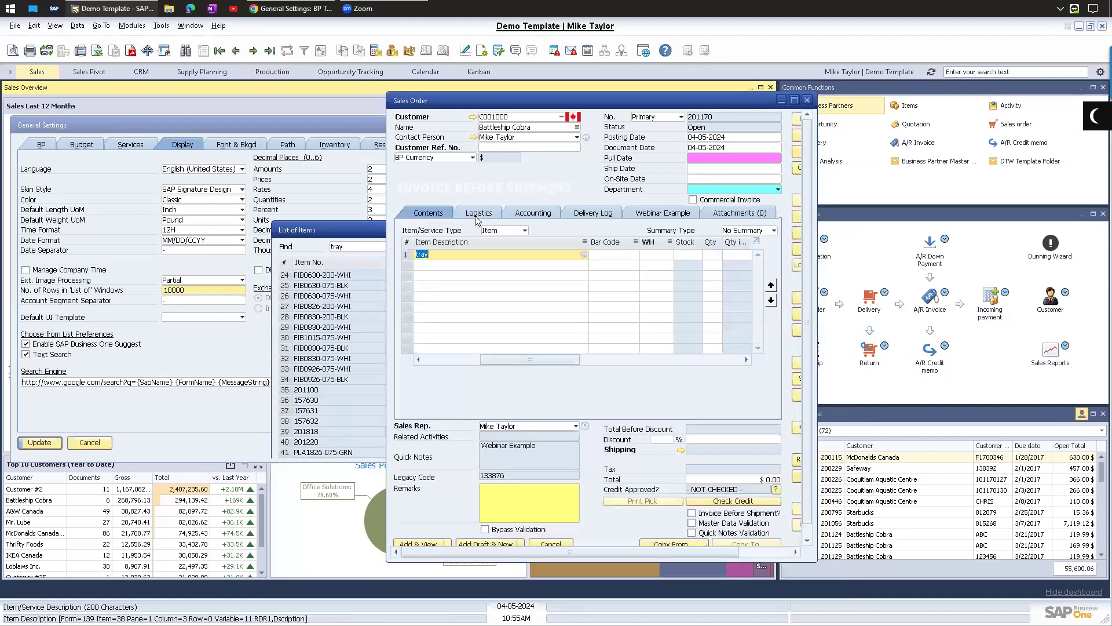
click(224, 345)
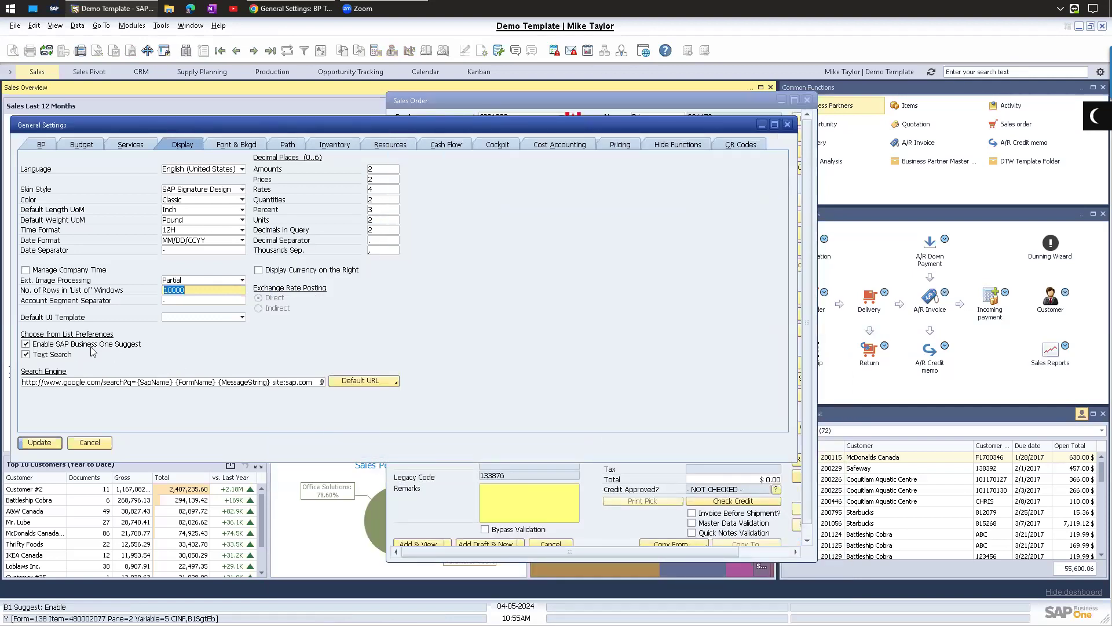
click(490, 103)
key(Tab)
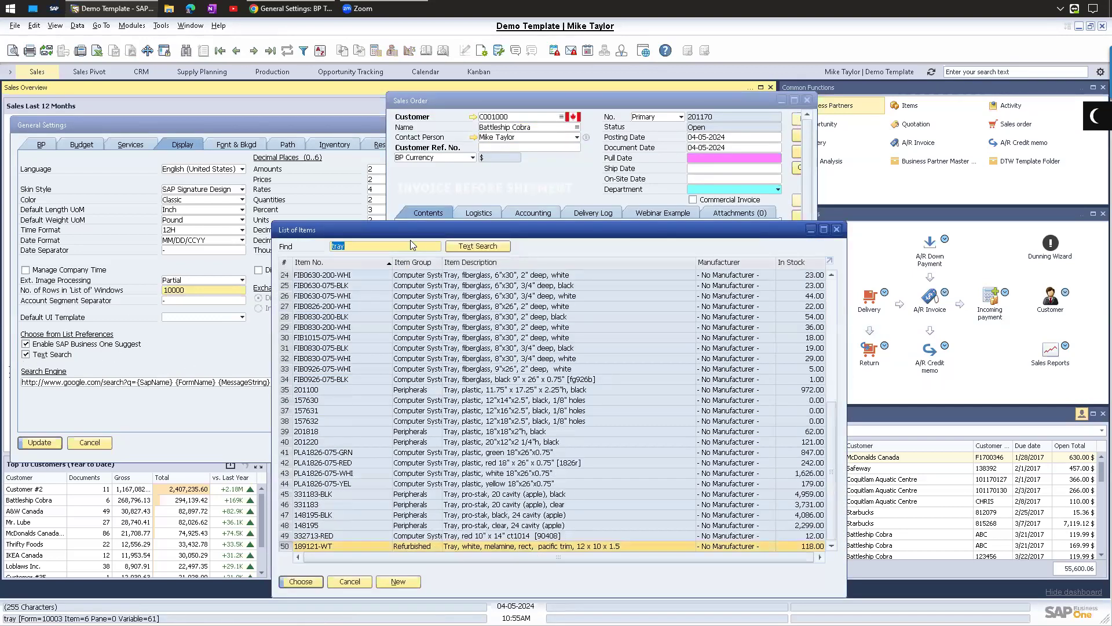
key(Escape)
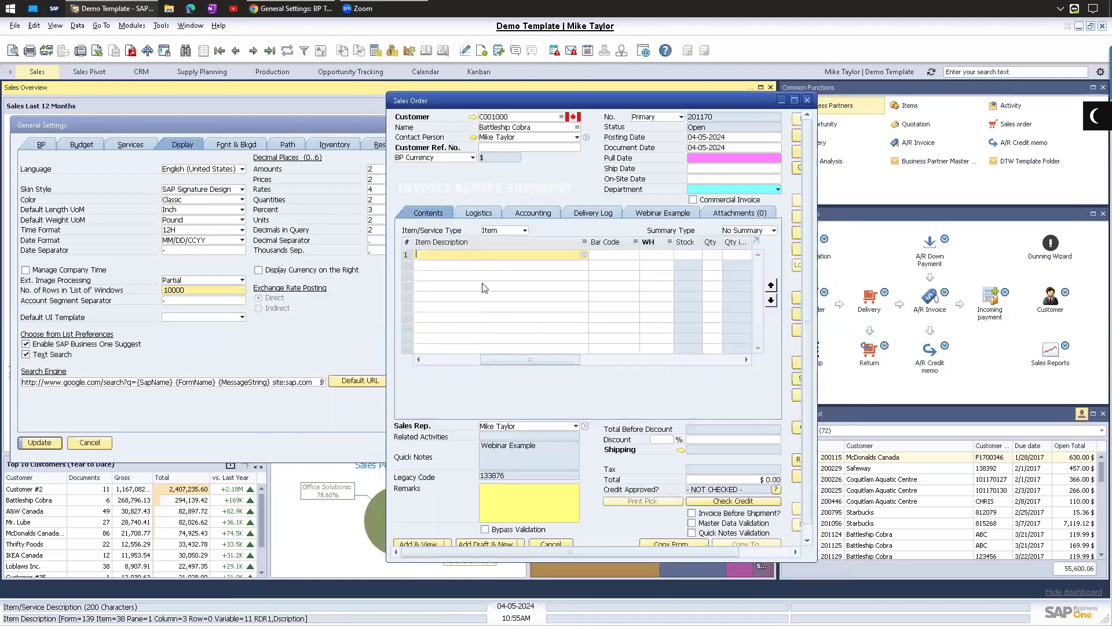
Step: Clear the sales order's customer code and open the full List of Business Partners despite the row limit
click(99, 416)
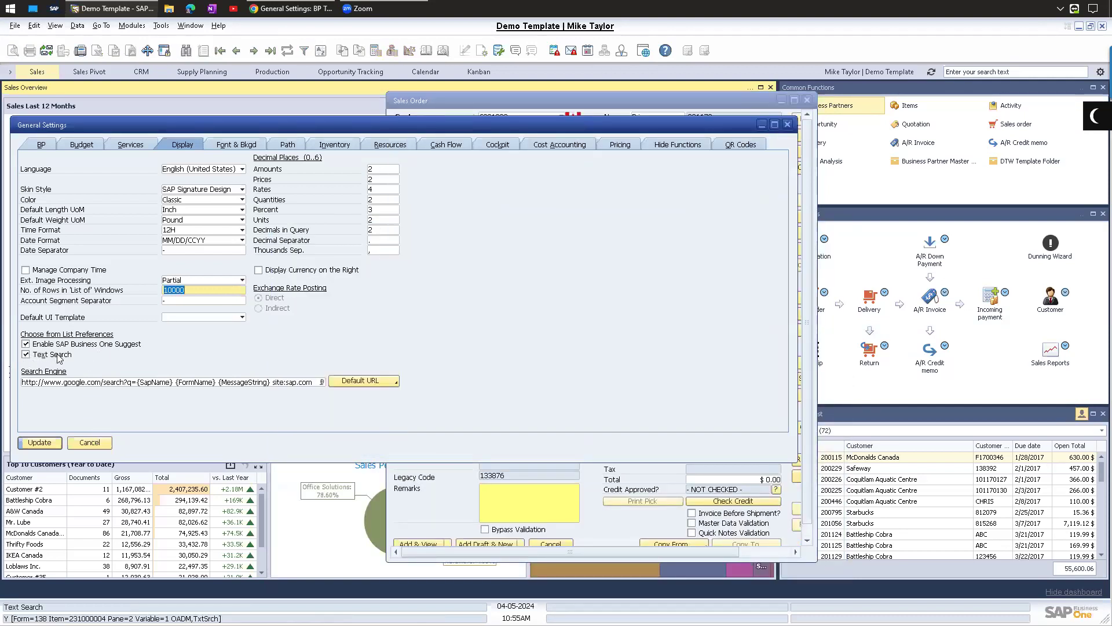
click(517, 117)
double_click(516, 117)
key(BackSpace)
key(Tab)
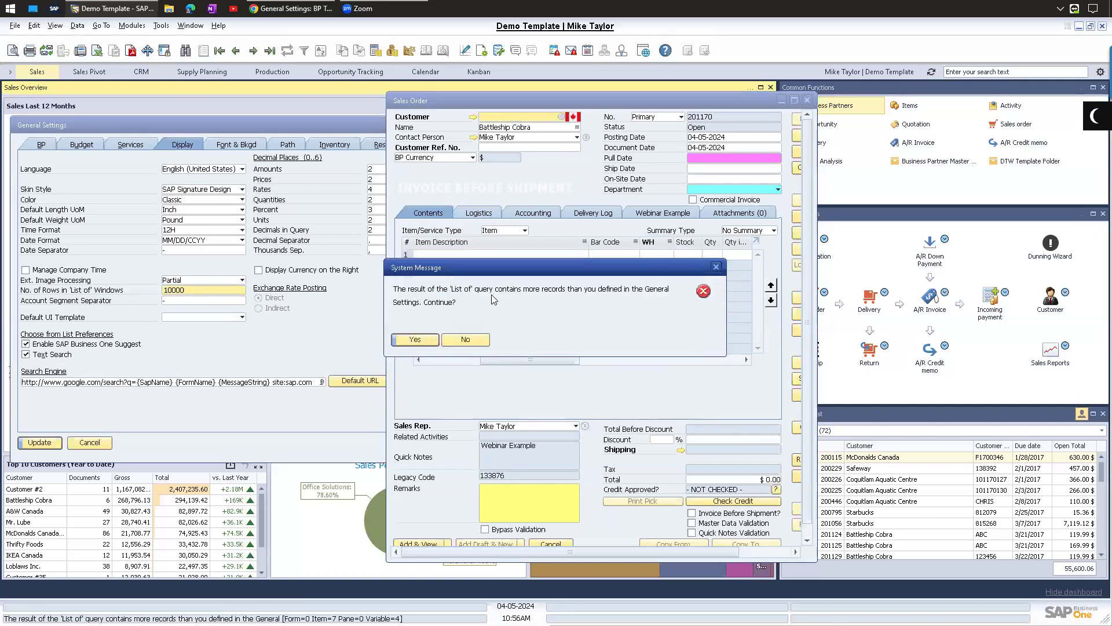
click(413, 339)
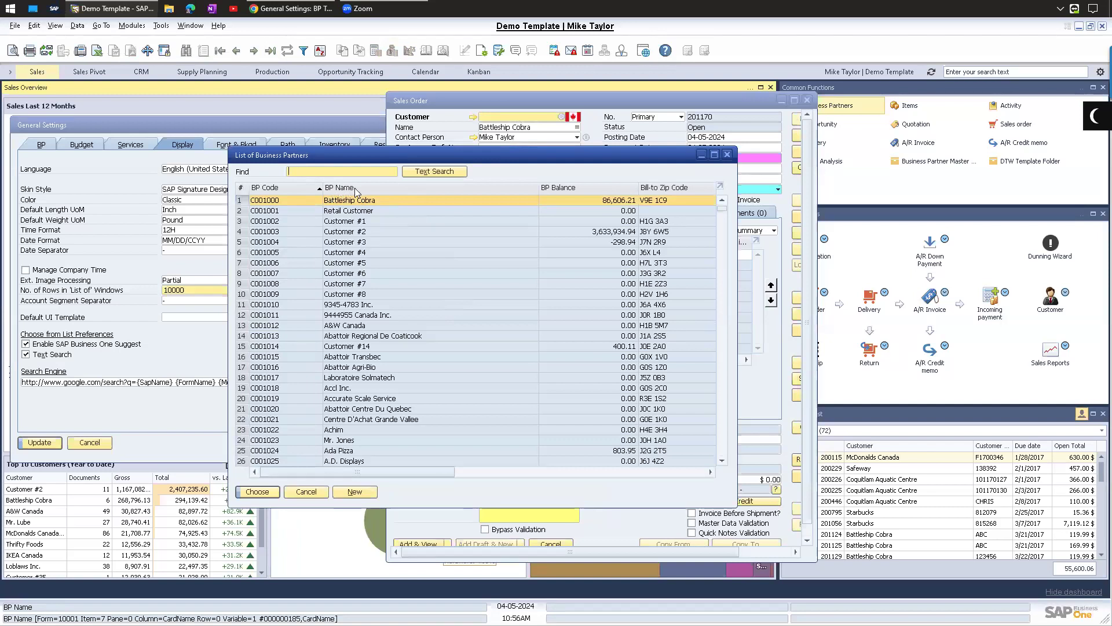
Step: Sort the List of Business Partners by BP Name, text-search it for *food*, browse the matches and close it without choosing one
click(355, 189)
text(food)
key(BackSpace)
text(*food*)
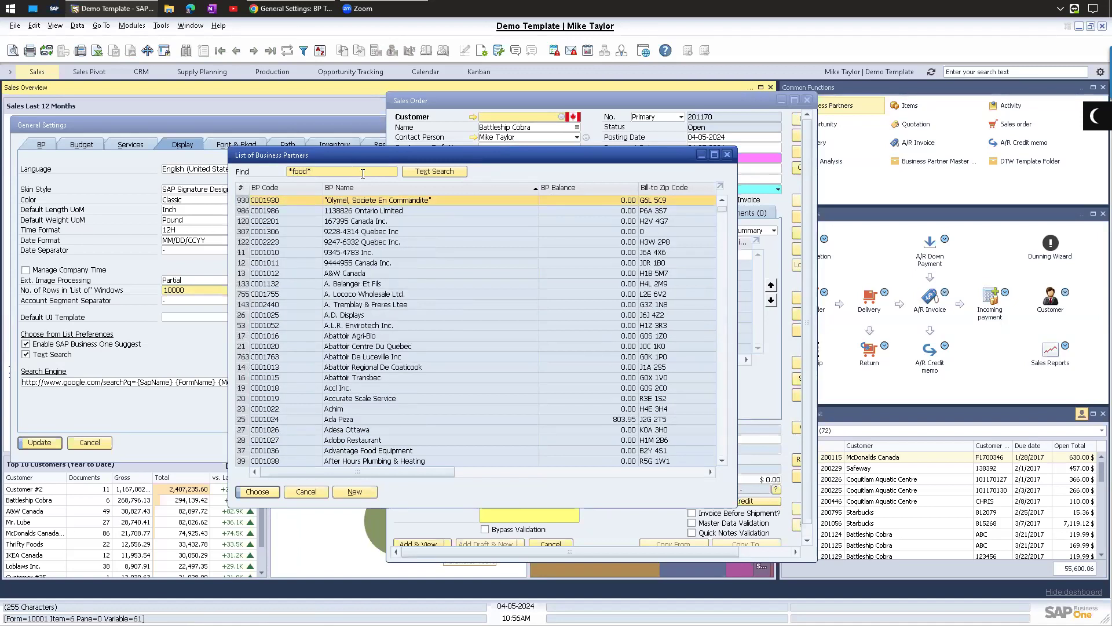
click(434, 172)
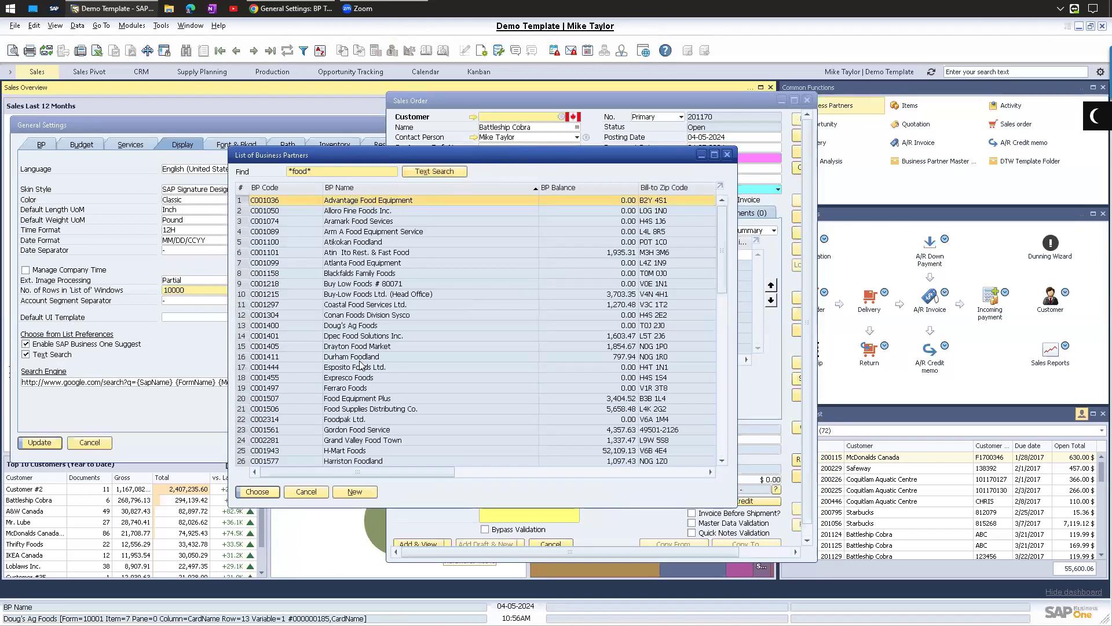
scroll(359, 365, down, 1)
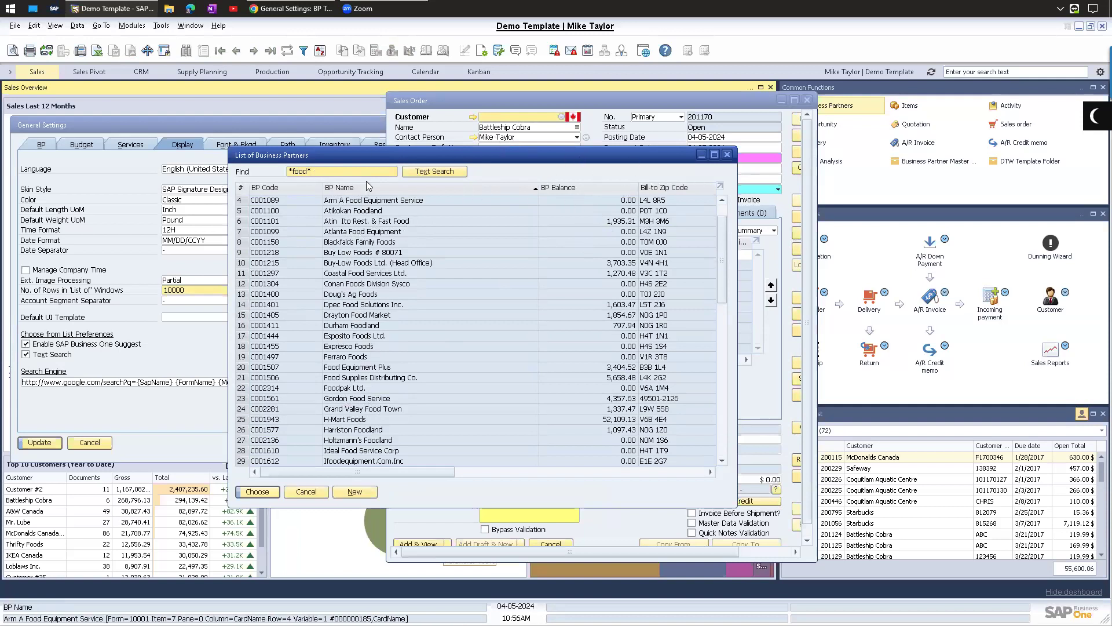
click(319, 491)
Step: Review the Font & Bkgd and Inventory item settings in General Settings, toggling inactive item display in Reports off and back on
click(341, 345)
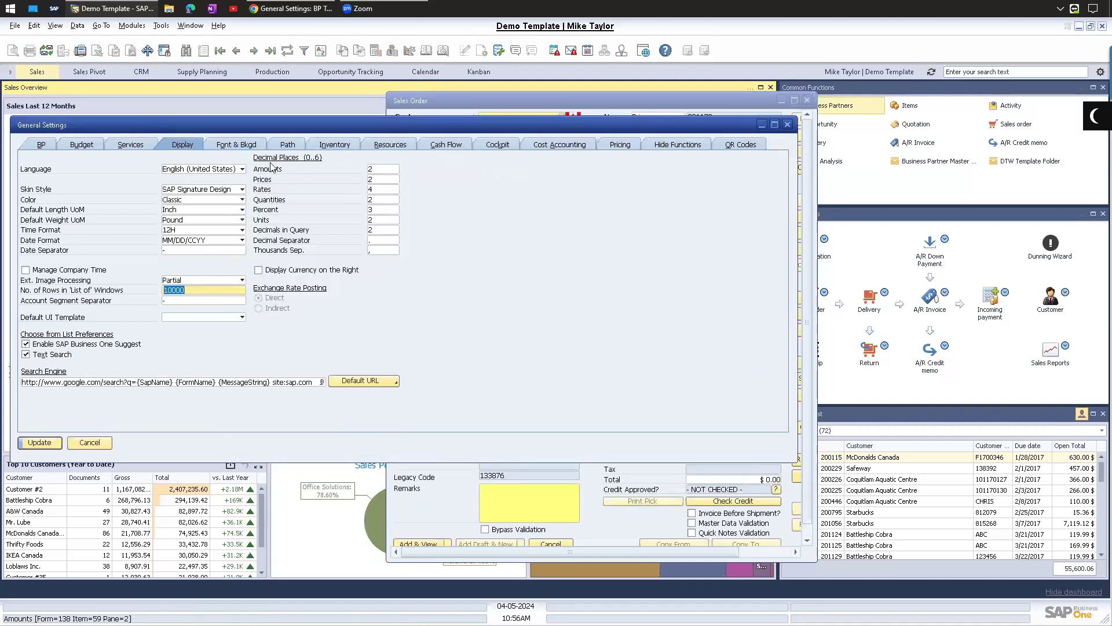
click(253, 147)
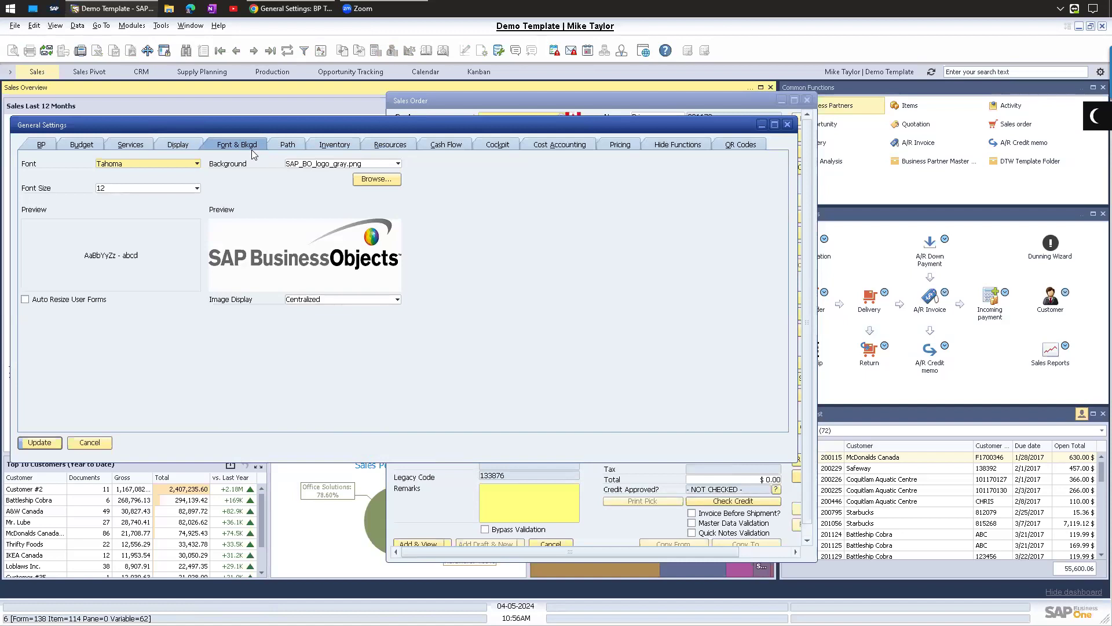
click(349, 145)
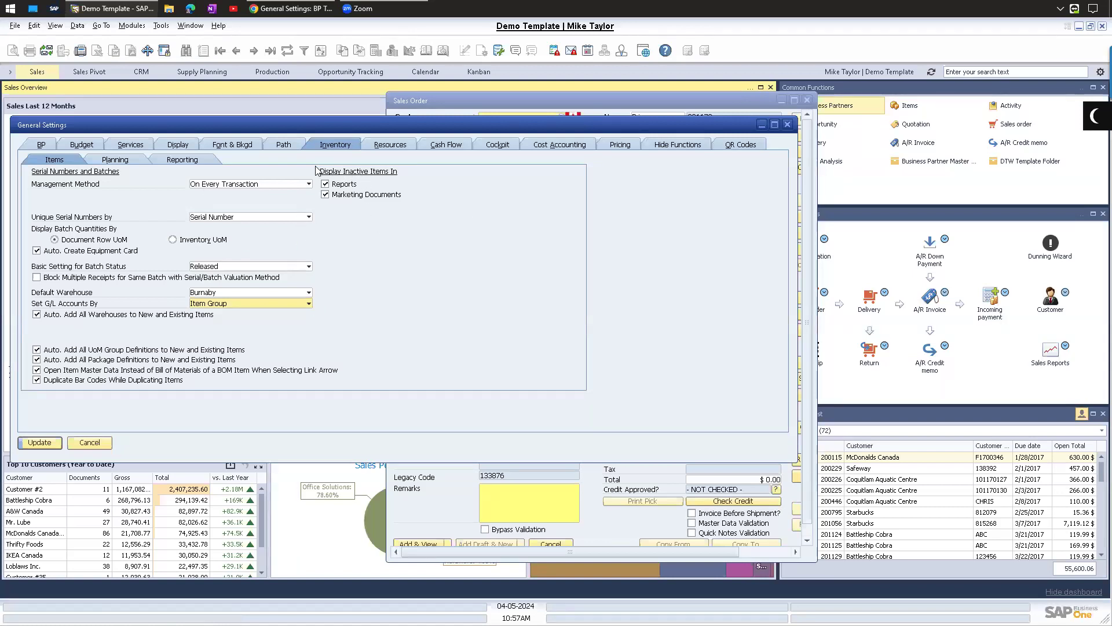
click(326, 184)
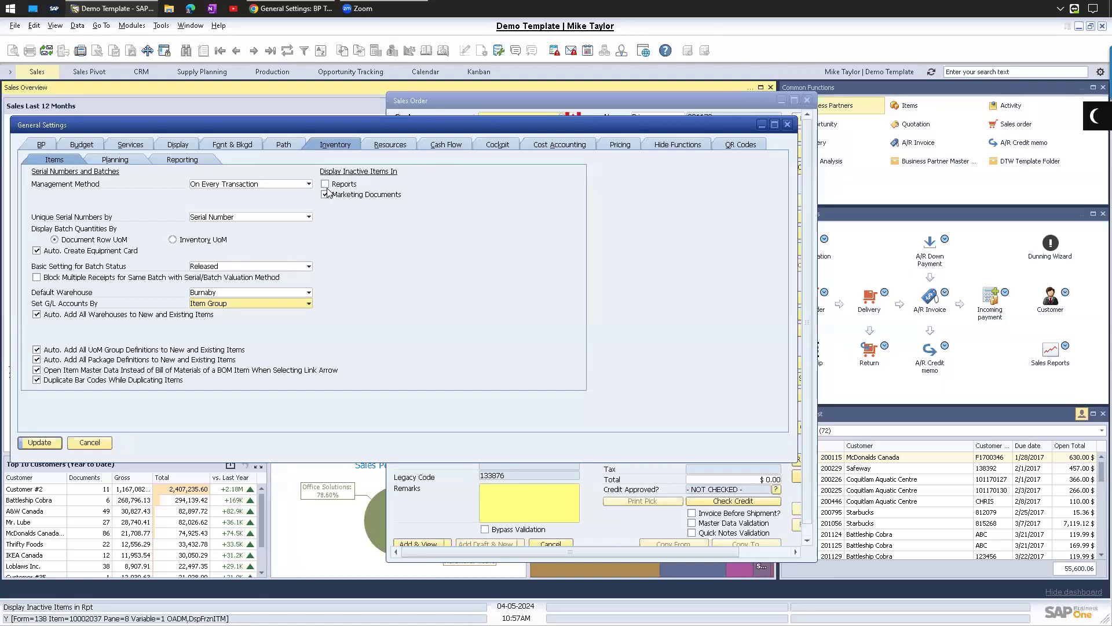
click(326, 184)
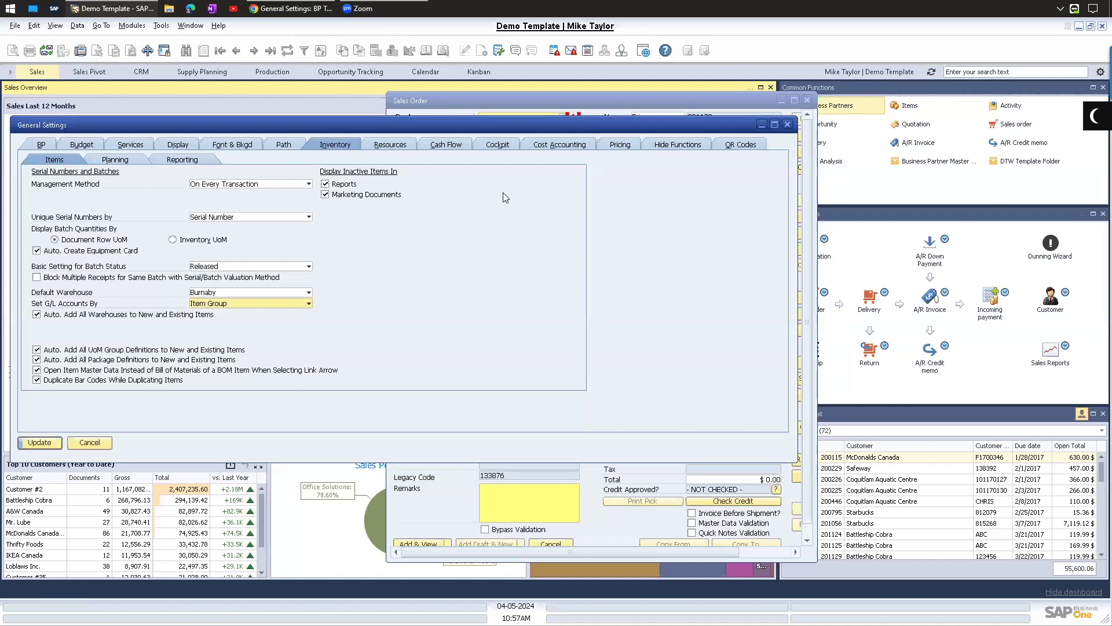
Step: Mark MRP, Production and Dunning Wizard as functions to hide in General Settings
click(670, 146)
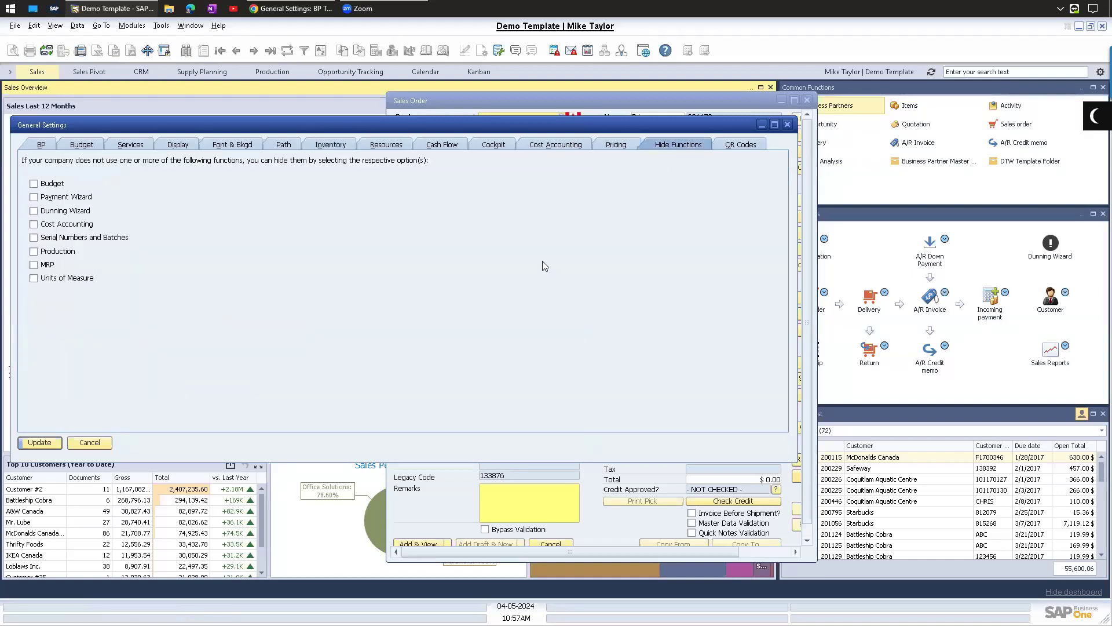
click(44, 264)
click(44, 251)
click(42, 211)
click(734, 148)
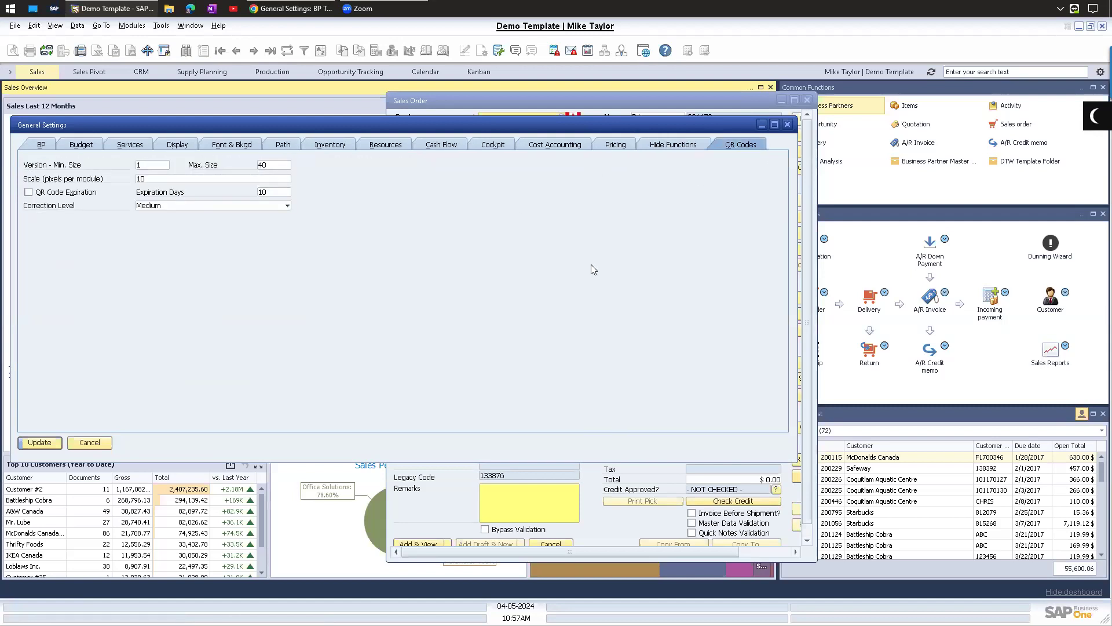
click(687, 146)
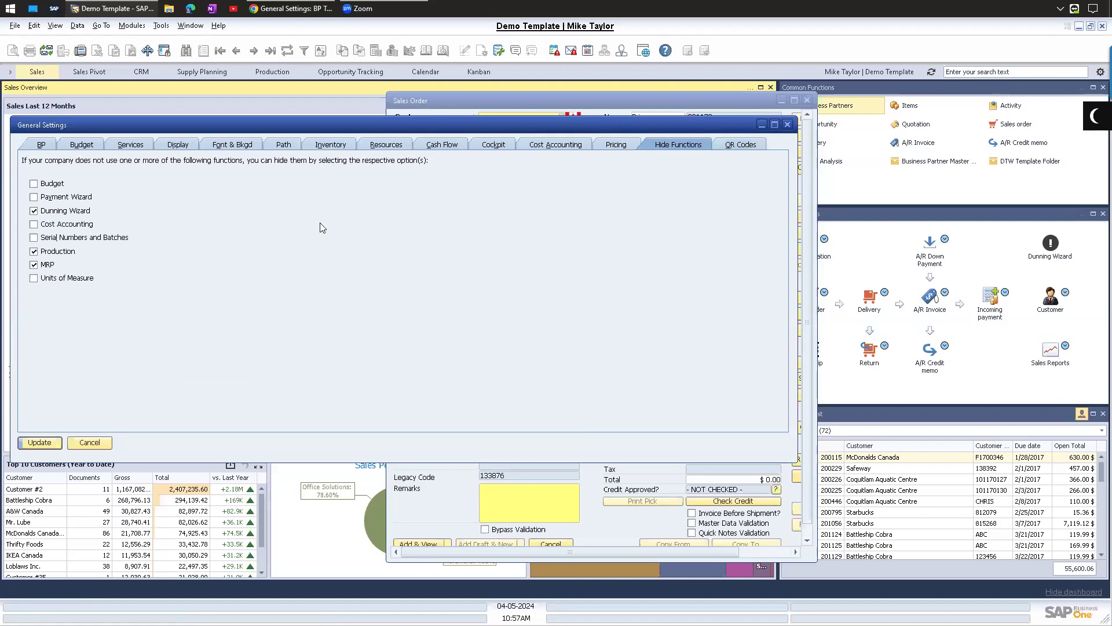
Step: View the QR Codes settings, then open the last sales quotation and show the Create QR Code From source in its accounting details
click(740, 145)
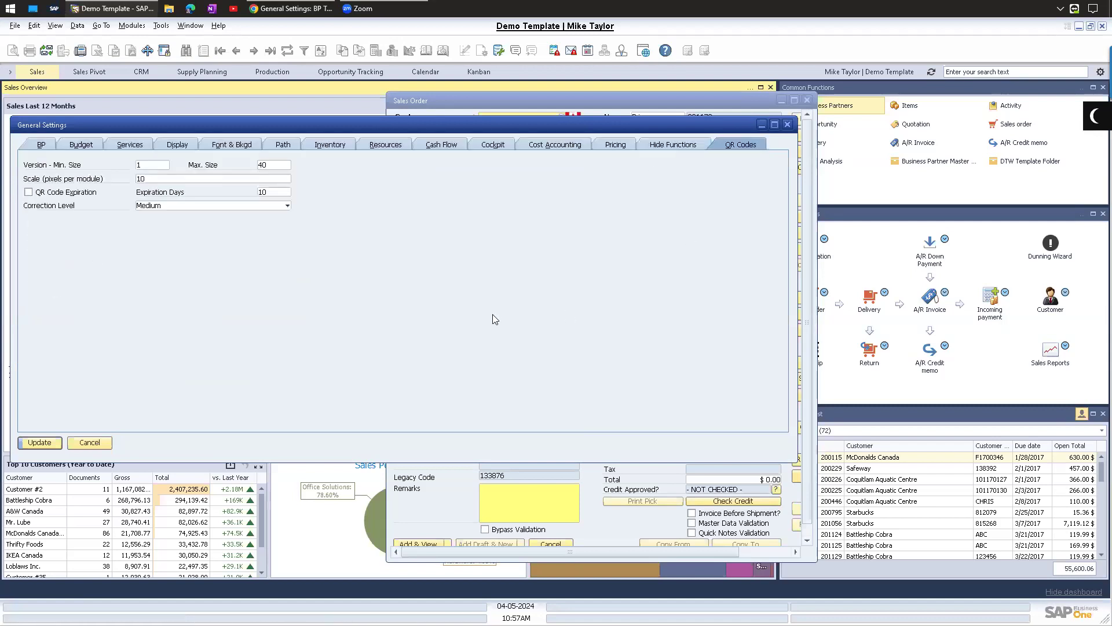
drag(220, 129, 227, 238)
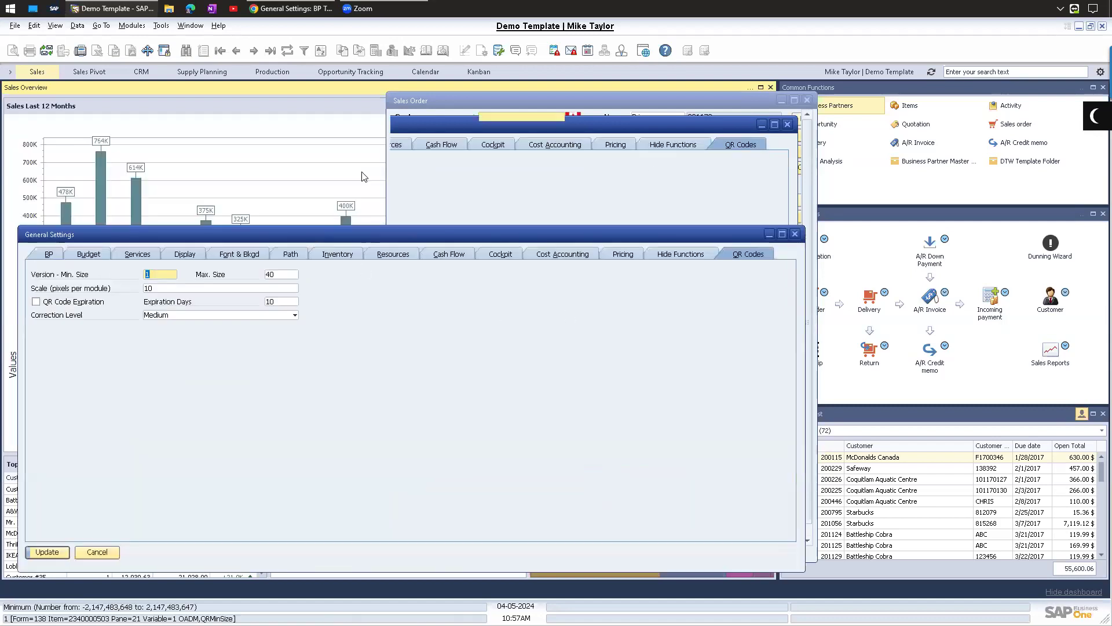
click(132, 26)
mouse_move(168, 90)
click(307, 114)
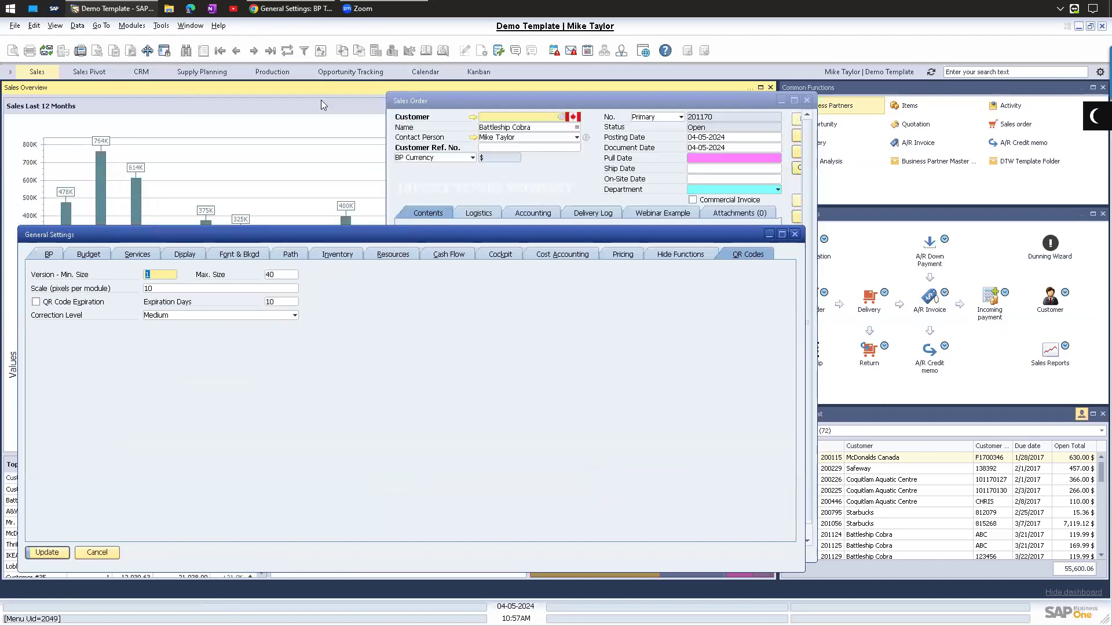
click(270, 51)
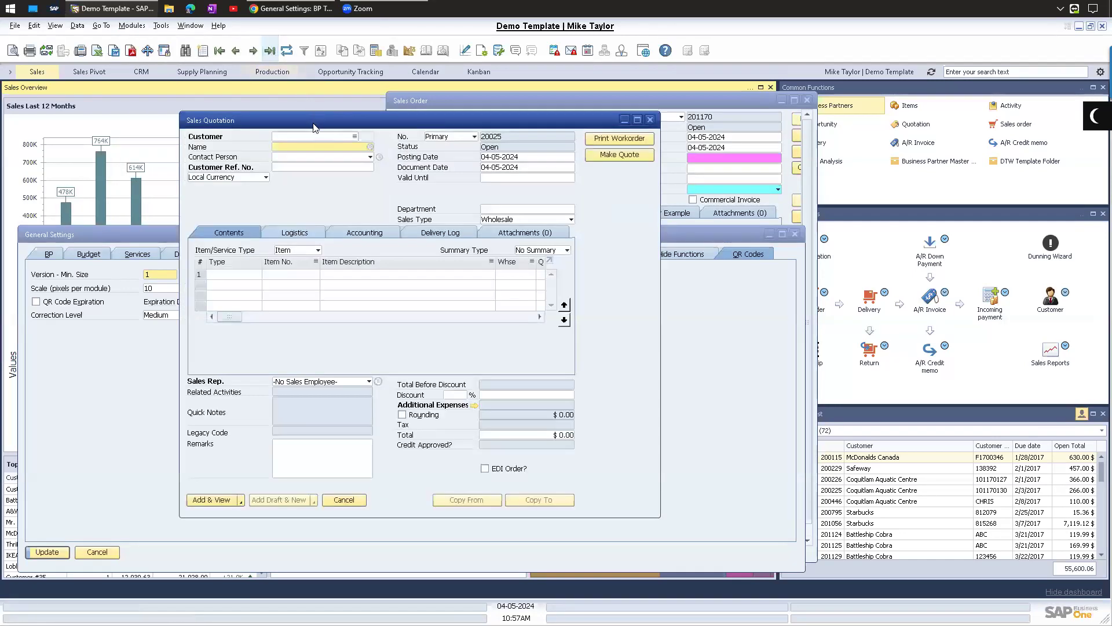
drag(336, 125, 398, 117)
click(429, 223)
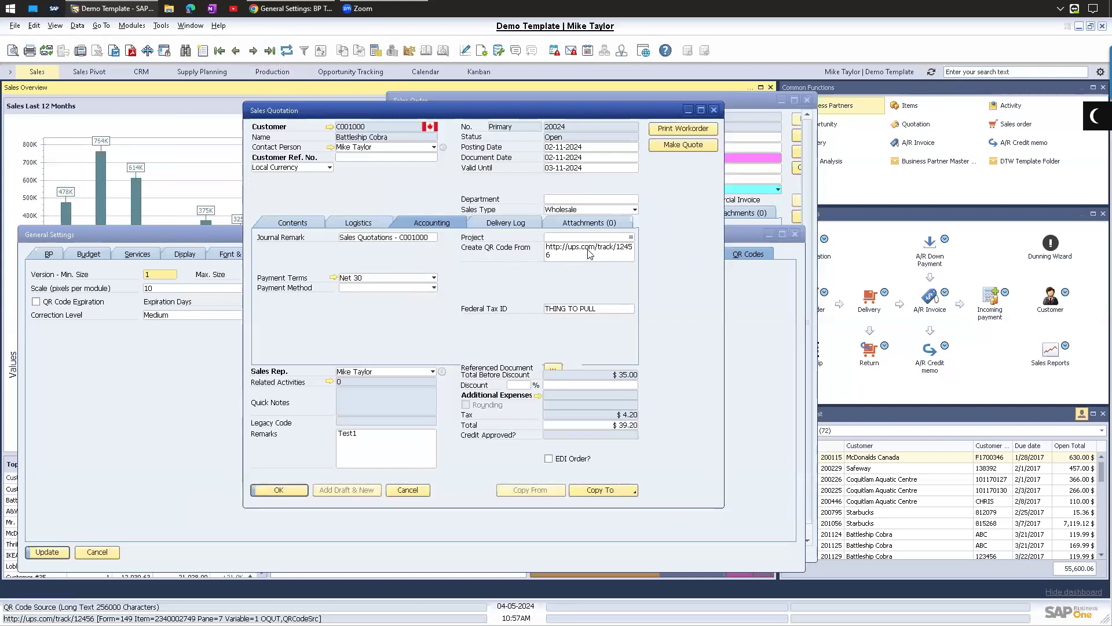
drag(421, 114, 543, 134)
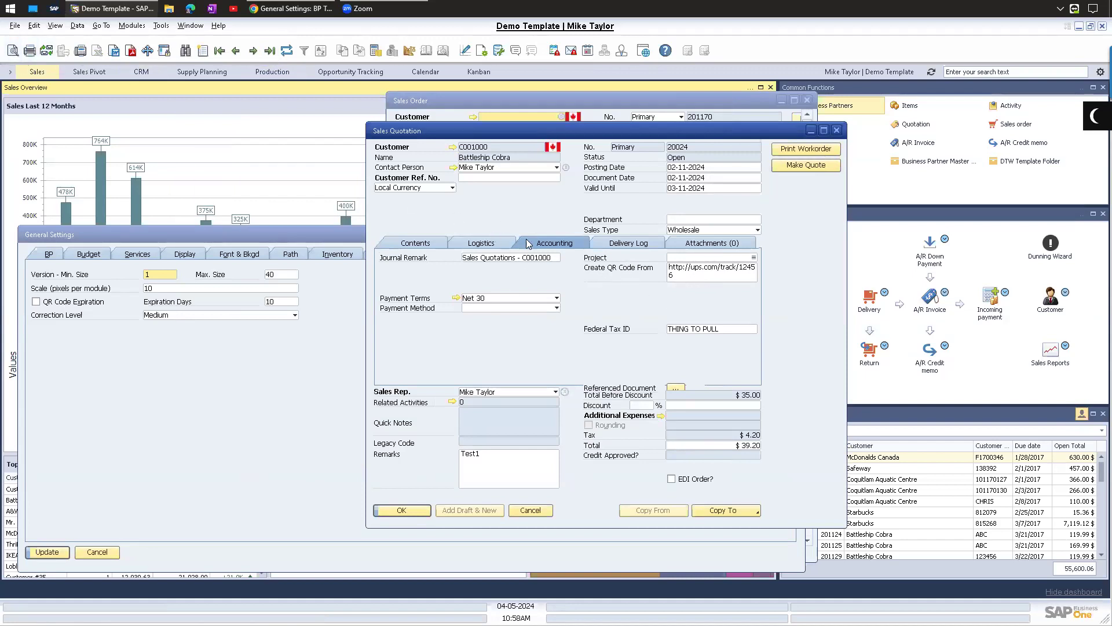
Step: Preview the quotation's printout with its QR code, and close both the preview and the quotation
key(ctrl+p)
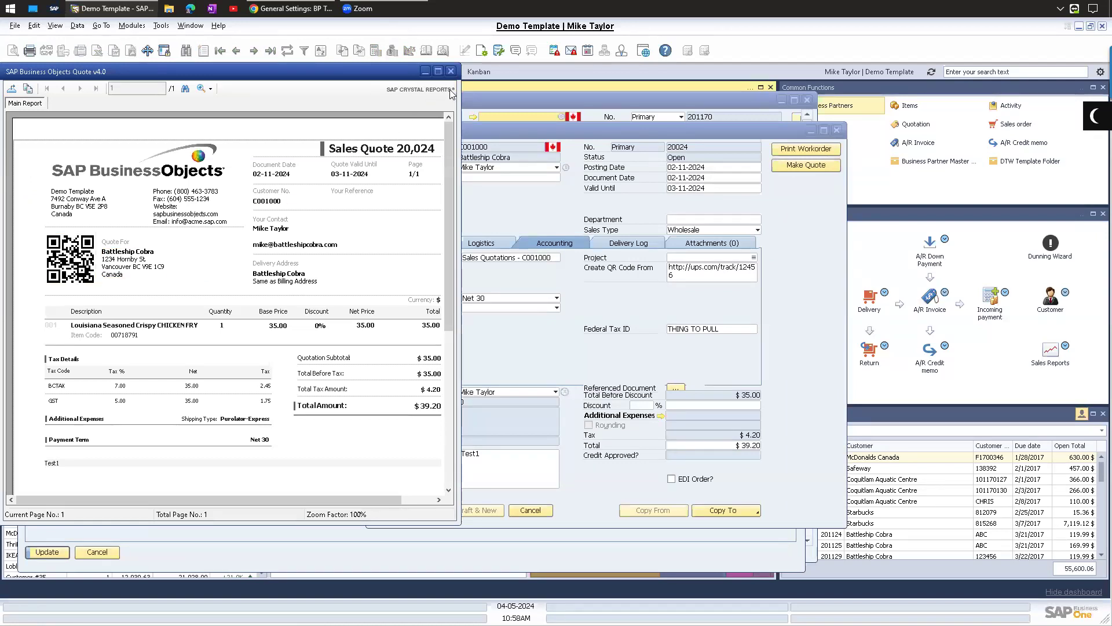
click(451, 71)
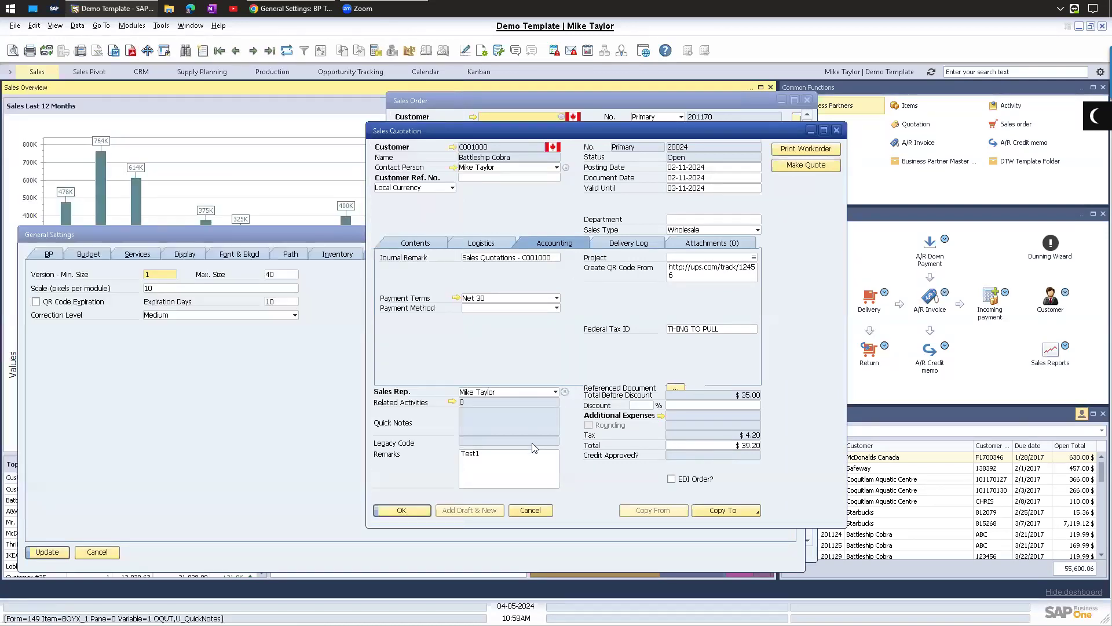
click(530, 510)
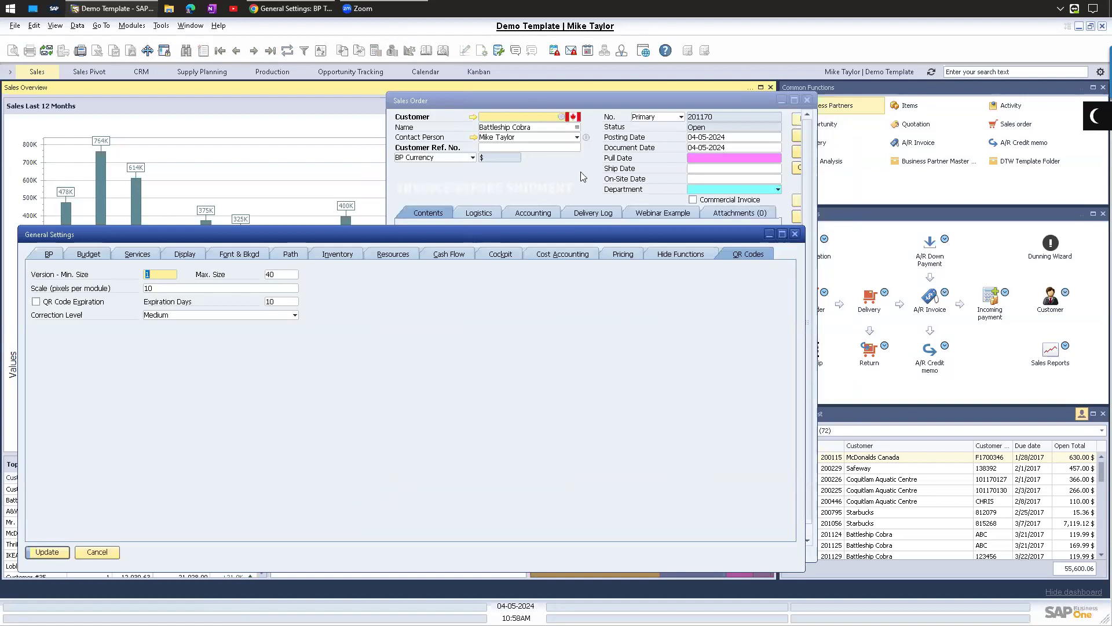
Step: Close General Settings without saving the changes and clear the open windows back to the dashboard
click(795, 234)
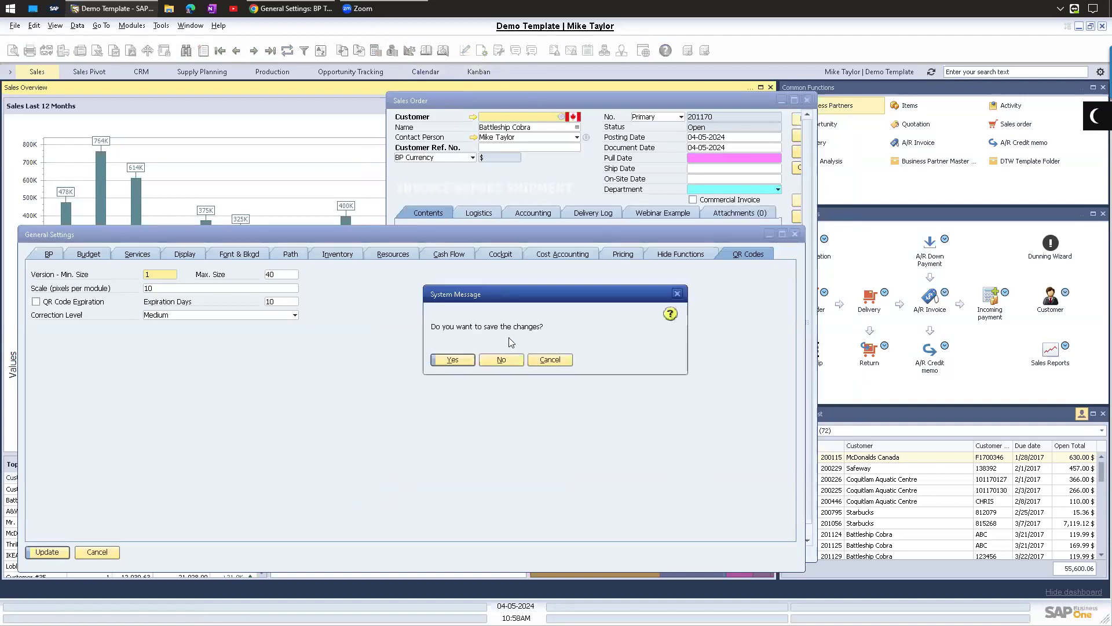
click(502, 359)
click(502, 359)
Step: Open Document Settings and review the available levels for Block Negative Inventory By, keeping Warehouse
click(132, 25)
mouse_move(192, 44)
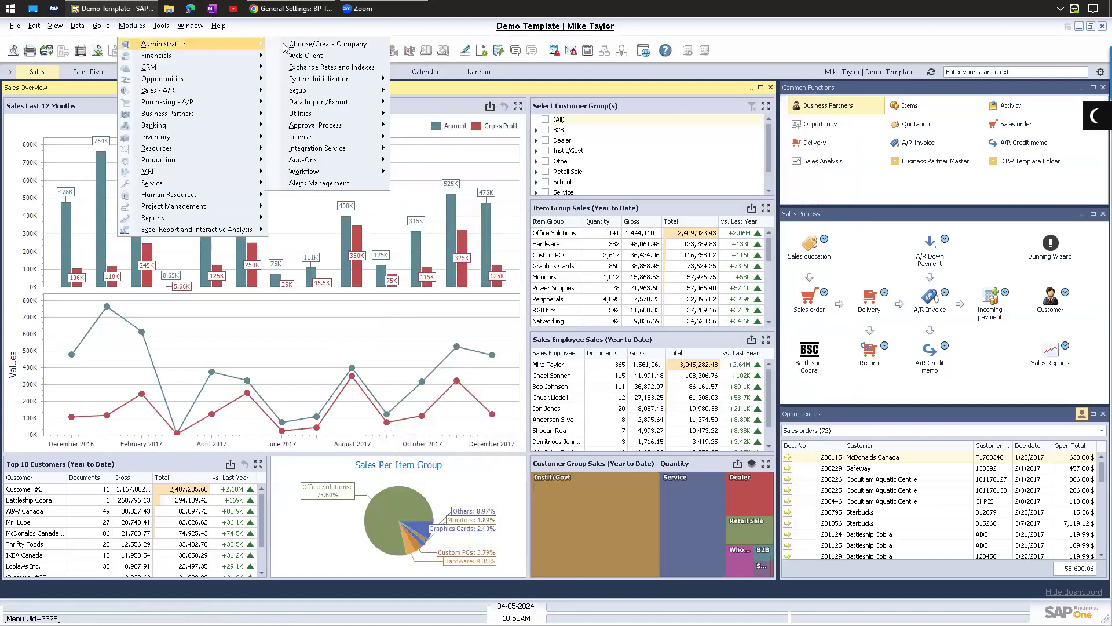
mouse_move(304, 81)
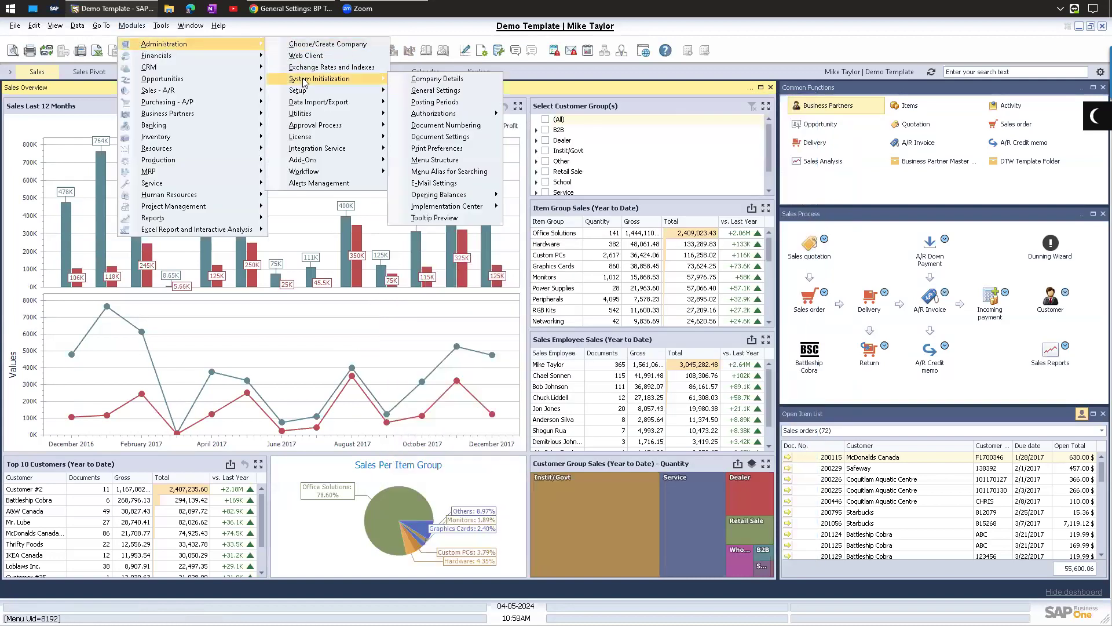
click(441, 137)
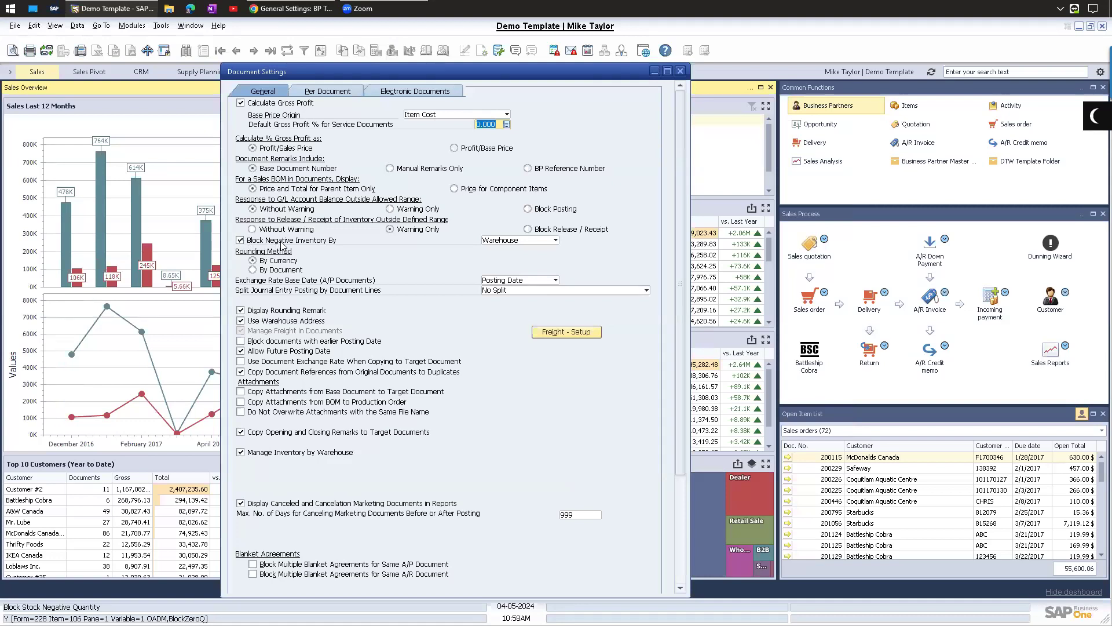
click(495, 241)
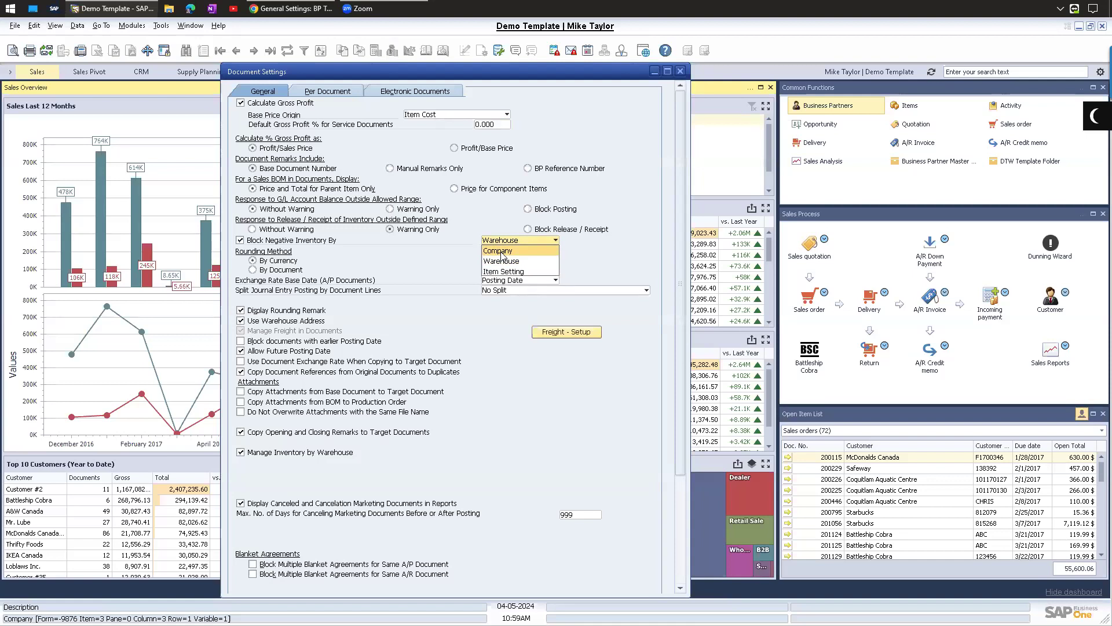
click(441, 254)
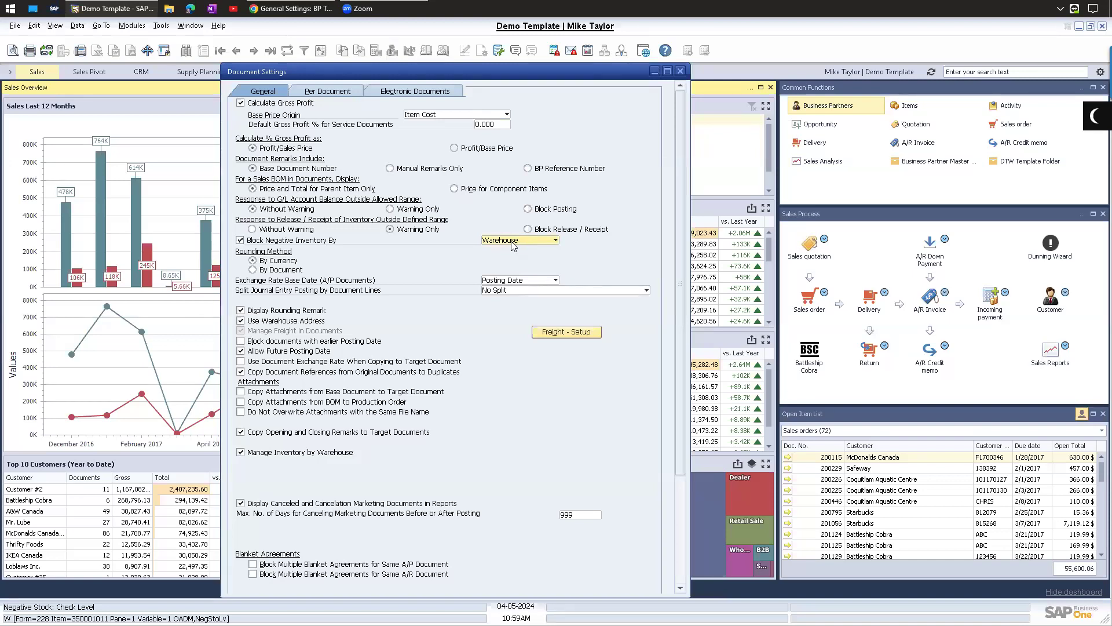
Step: Review the remaining general document settings, including the maximum number of days for canceling marketing documents and the blanket agreement options
scroll(513, 244, down, 2)
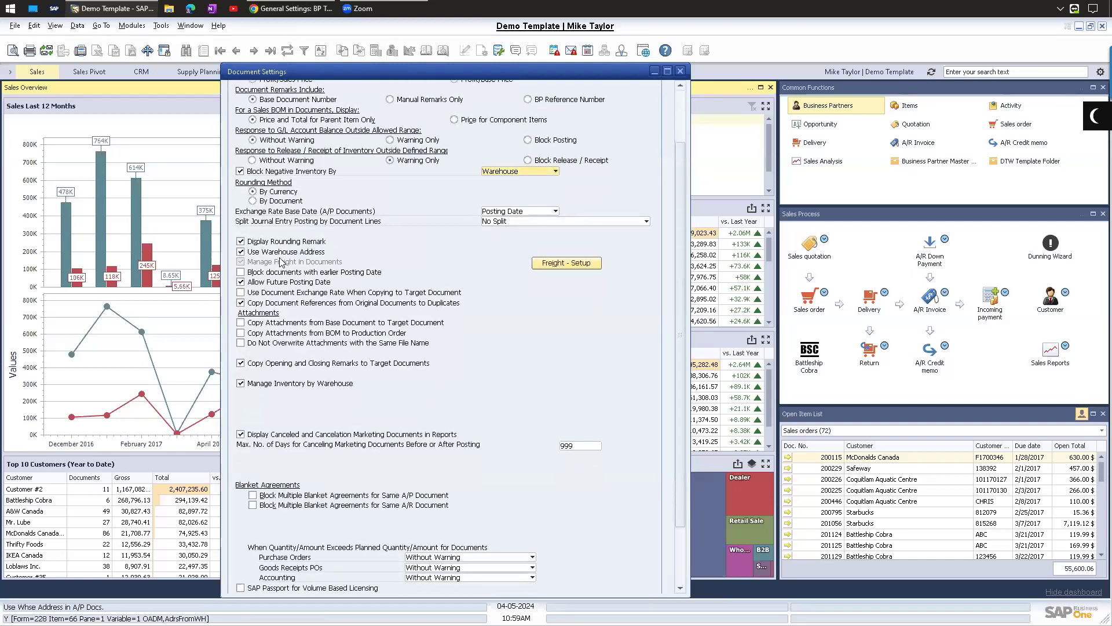
click(423, 448)
click(241, 434)
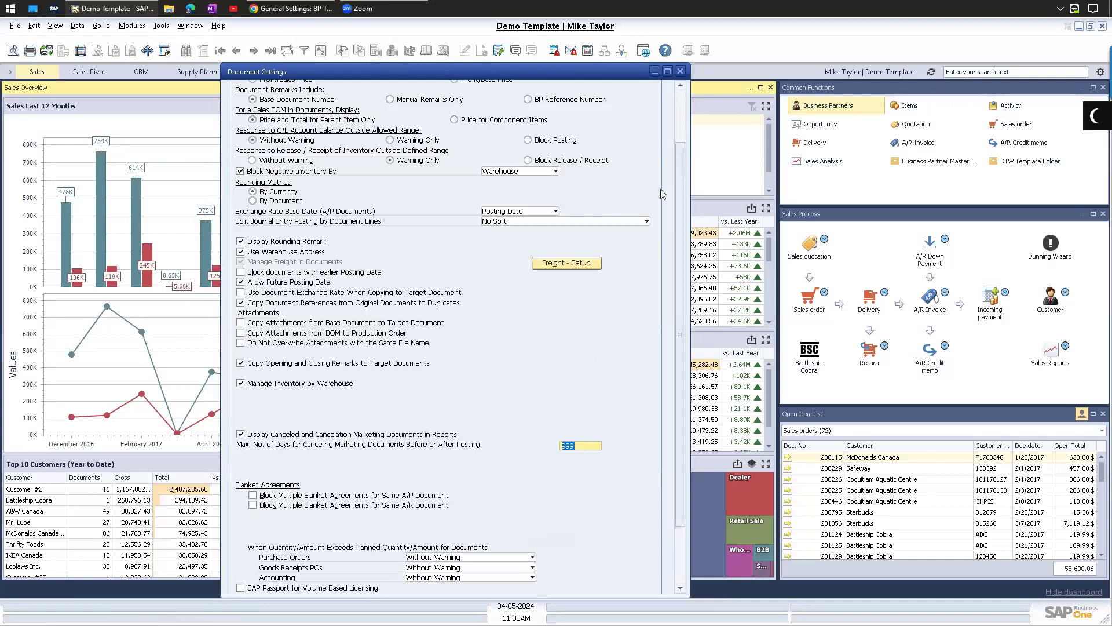
scroll(667, 228, down, 3)
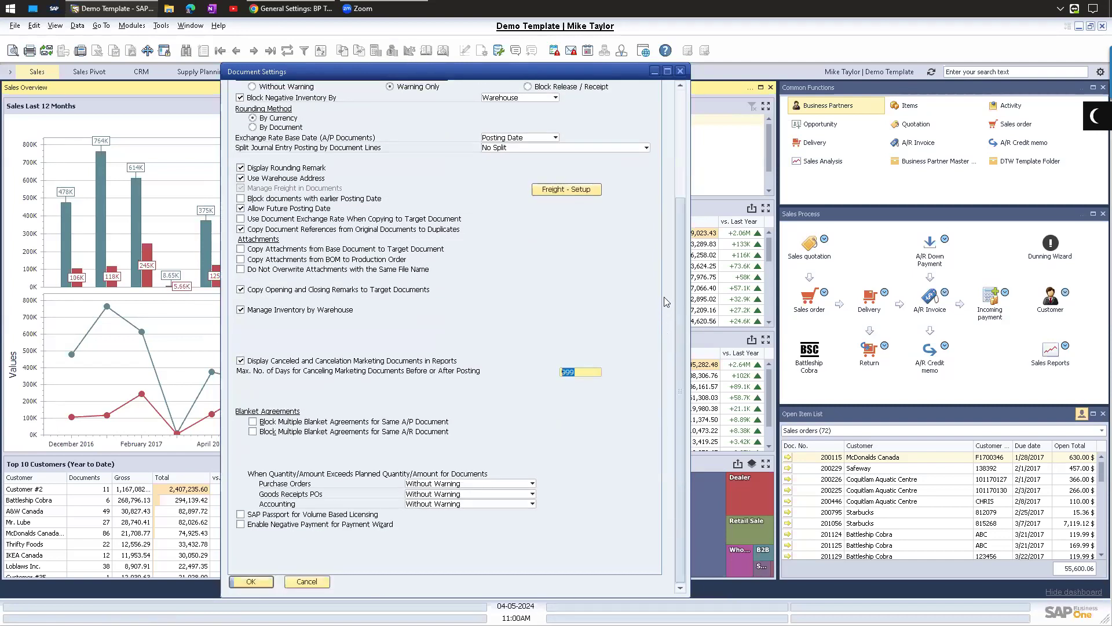
scroll(668, 301, up, 5)
Step: Show the per-document settings for Purchase Order
click(322, 92)
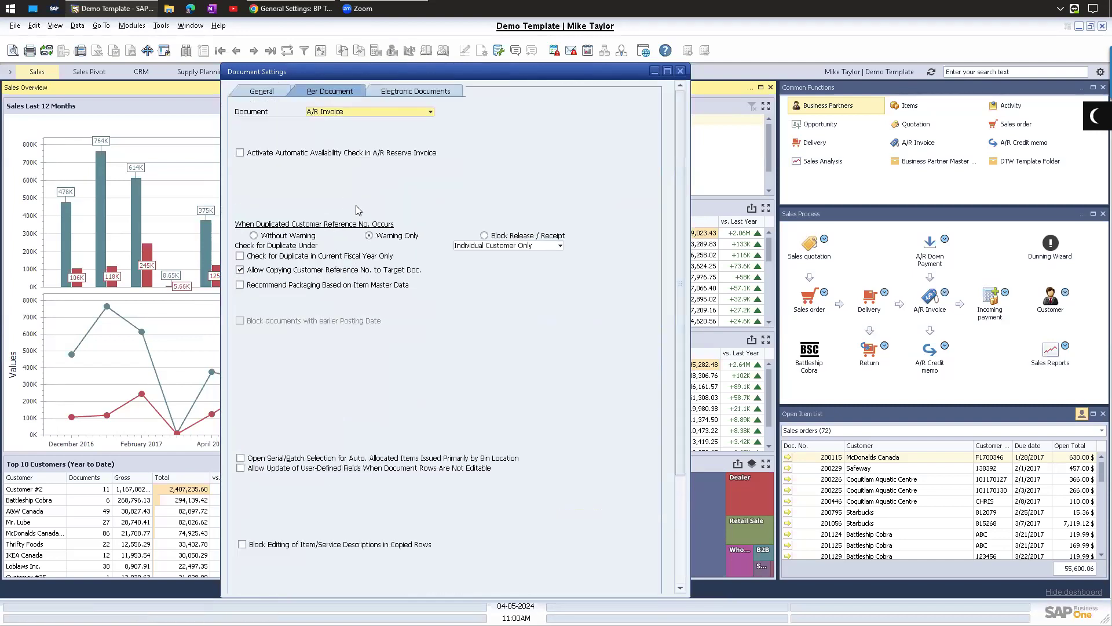
click(323, 112)
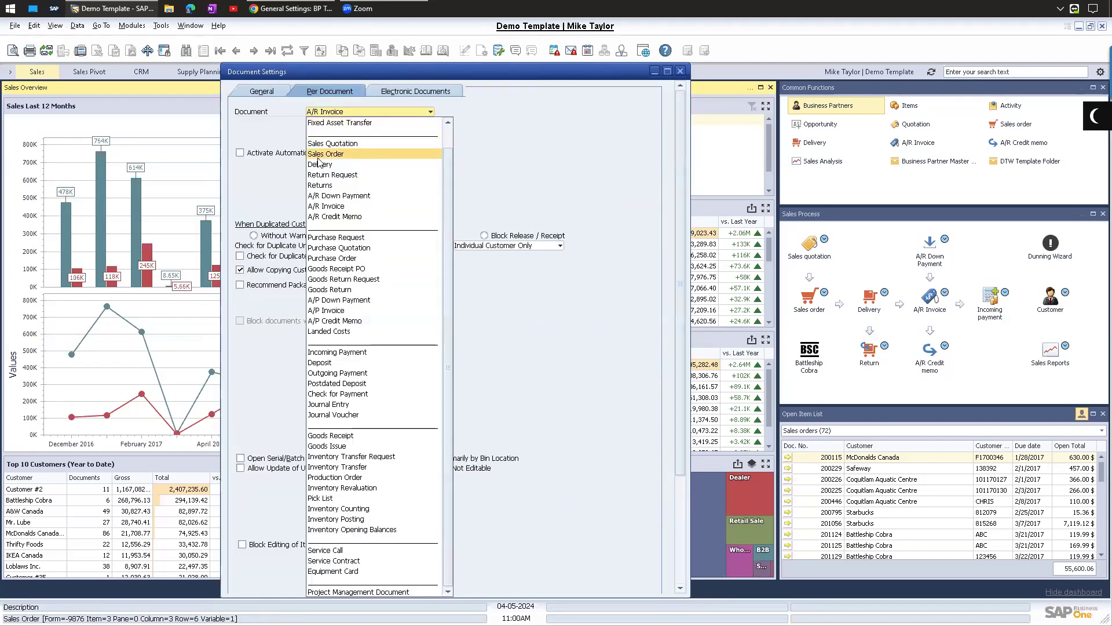
click(345, 261)
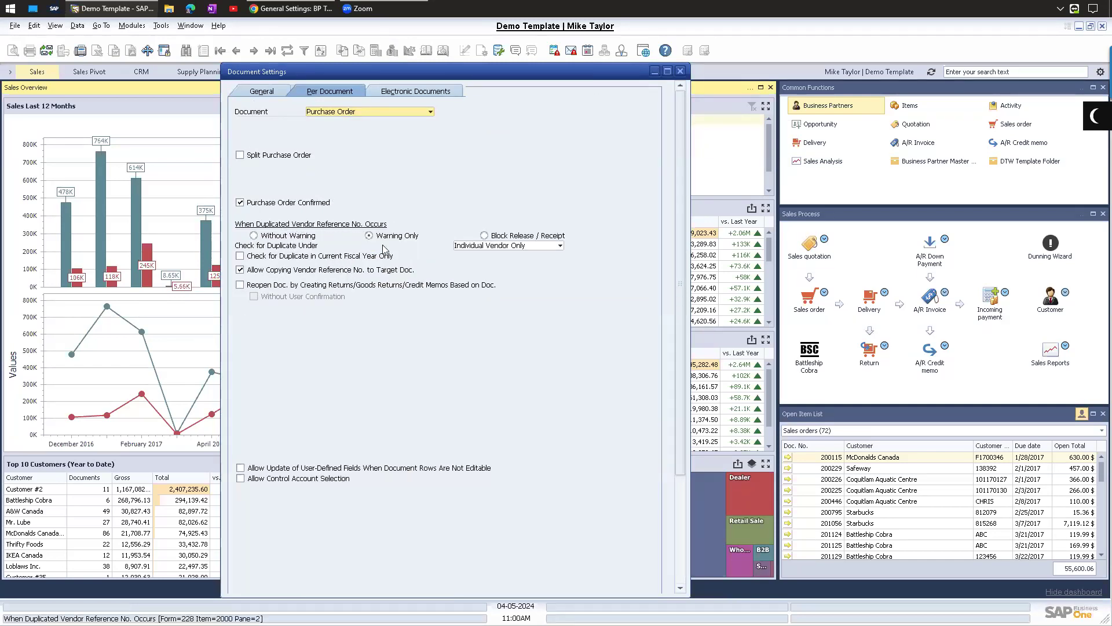
Step: Set A/P Invoice to Block Release / Receipt when a duplicated vendor reference number occurs, checking under Individual Vendor Only
click(343, 111)
click(326, 310)
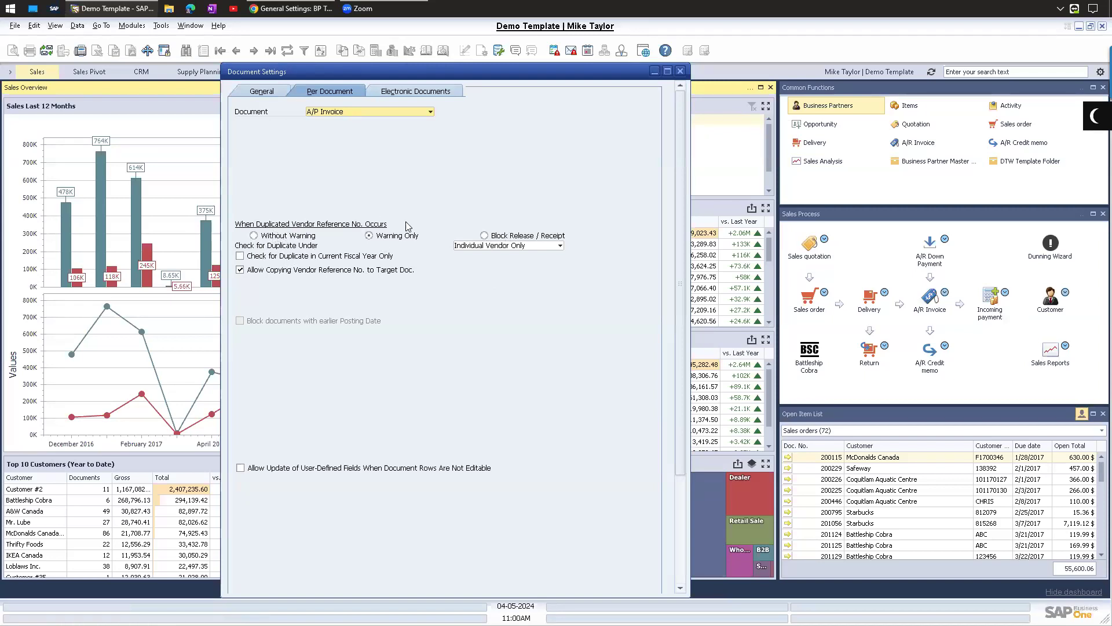
click(496, 247)
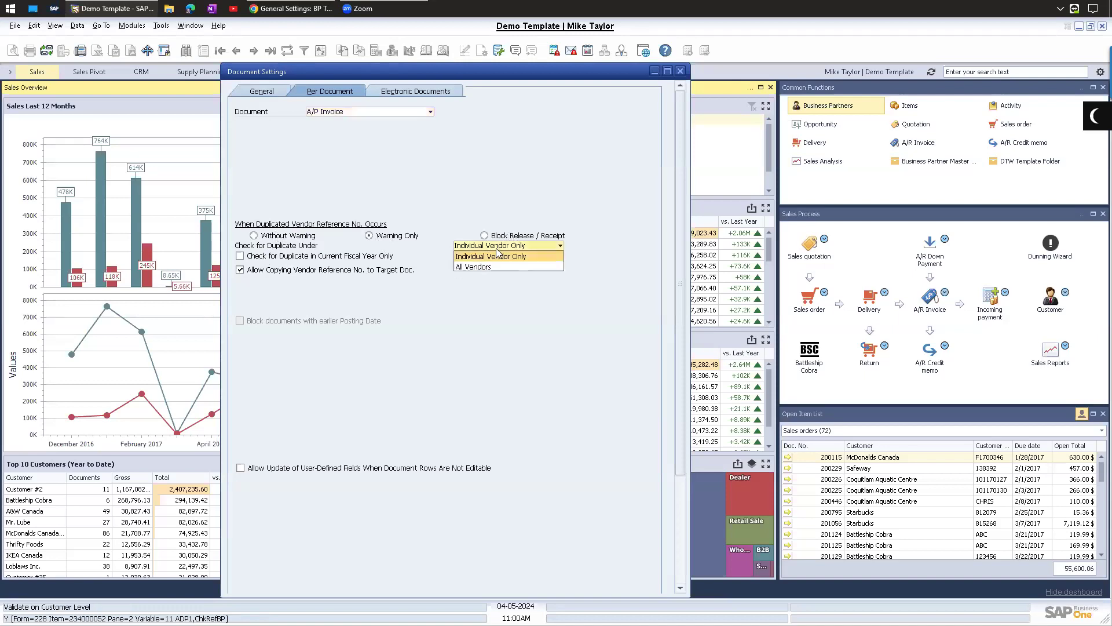
click(526, 196)
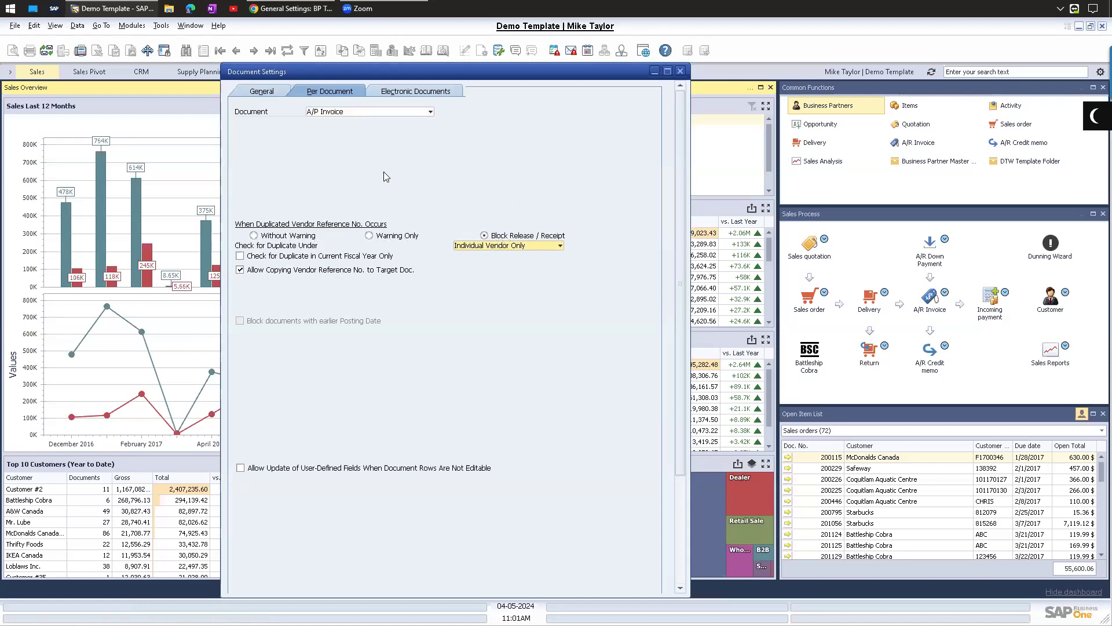
Step: Show the A/R Invoice per-document settings, including Allow Update of User-Defined Fields When Document Rows Are Not Editable
click(337, 112)
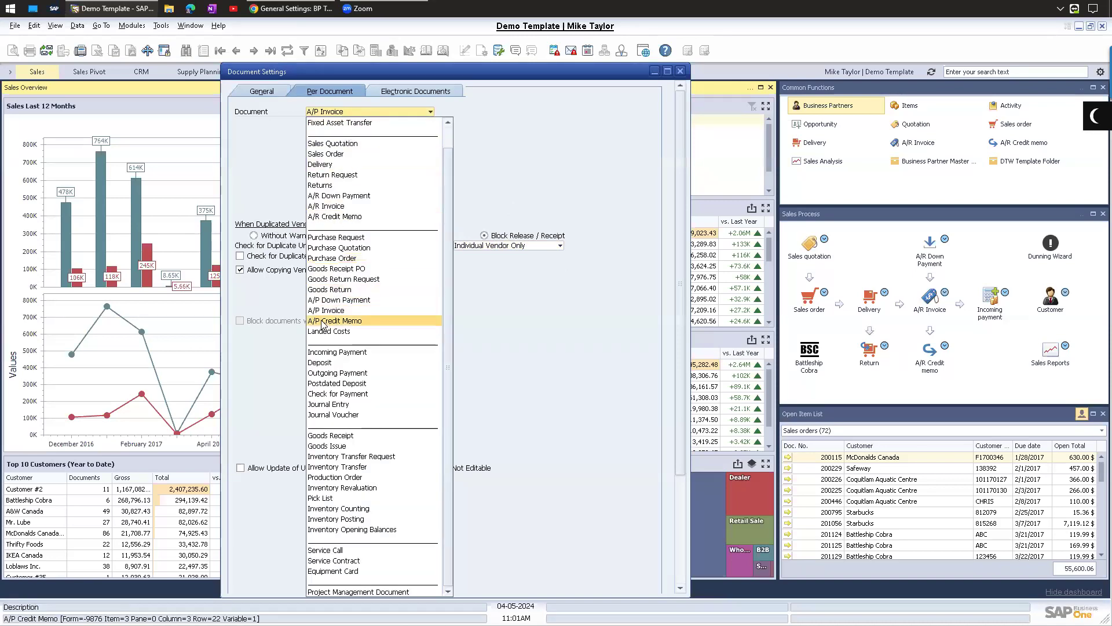
click(332, 204)
drag(678, 232, 641, 336)
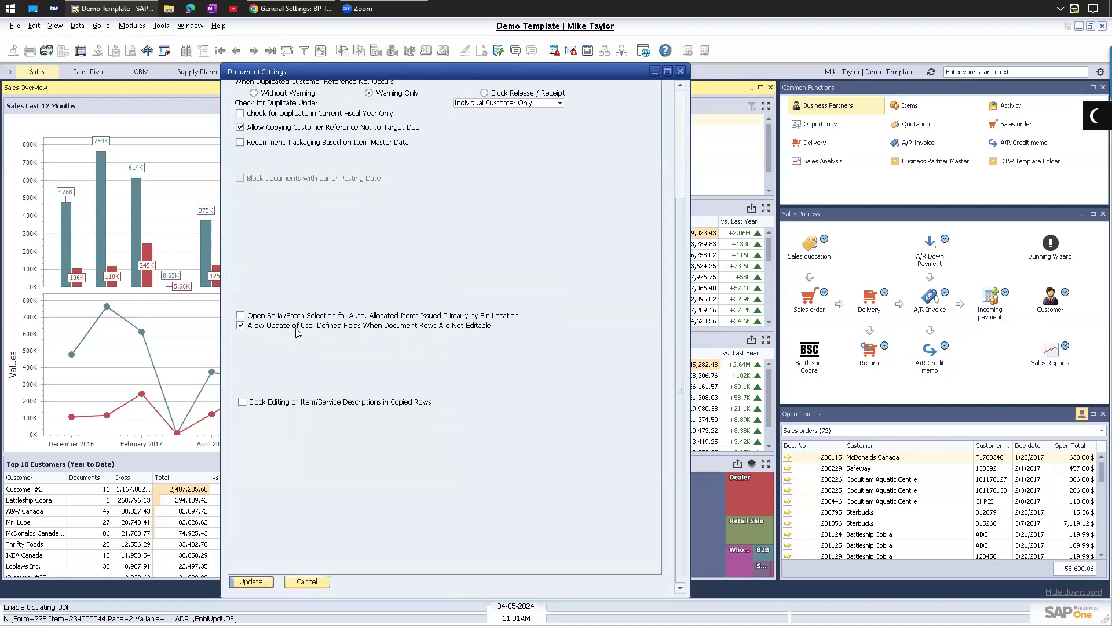
drag(367, 72, 201, 73)
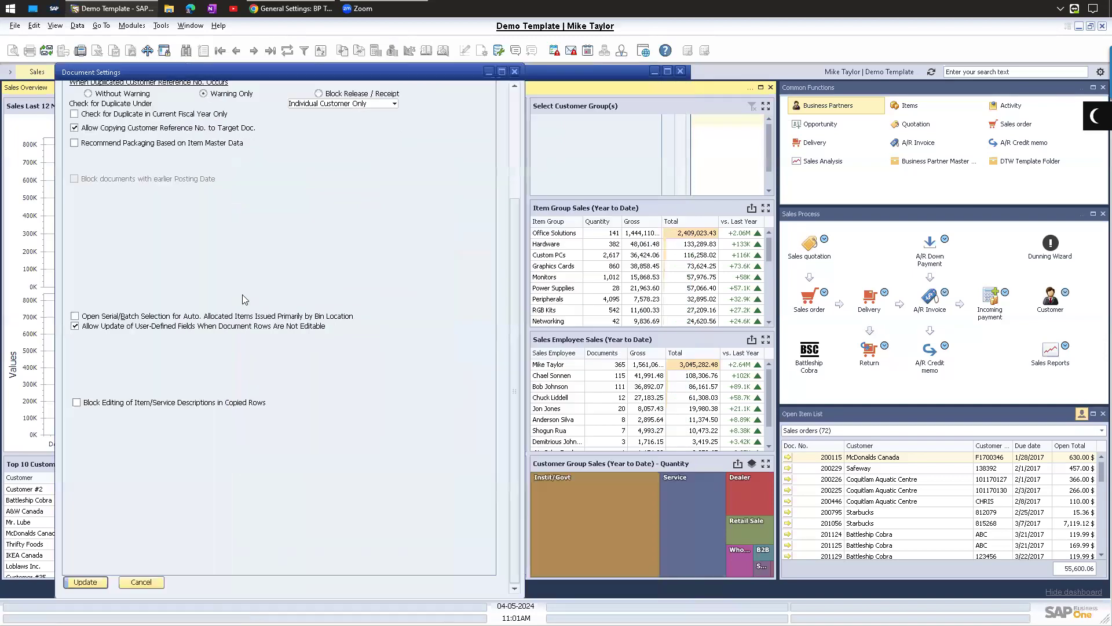
Step: Find the A/R invoice posted on 04-05-2024 and check the Extended Description field on its row
click(132, 25)
mouse_move(174, 91)
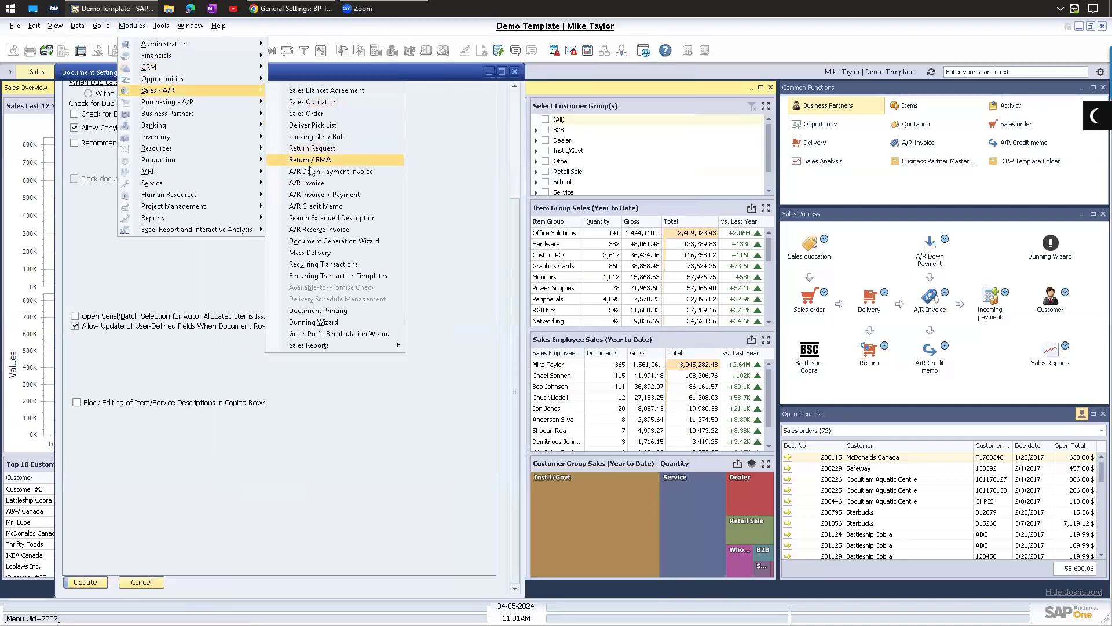
click(312, 171)
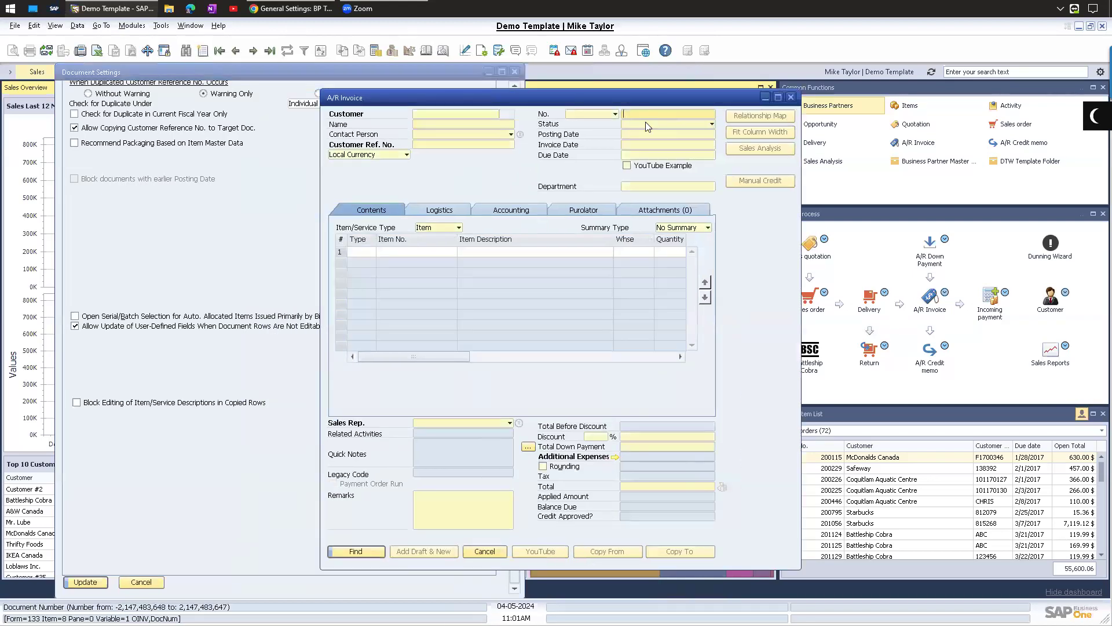
click(644, 132)
text(t)
key(Tab)
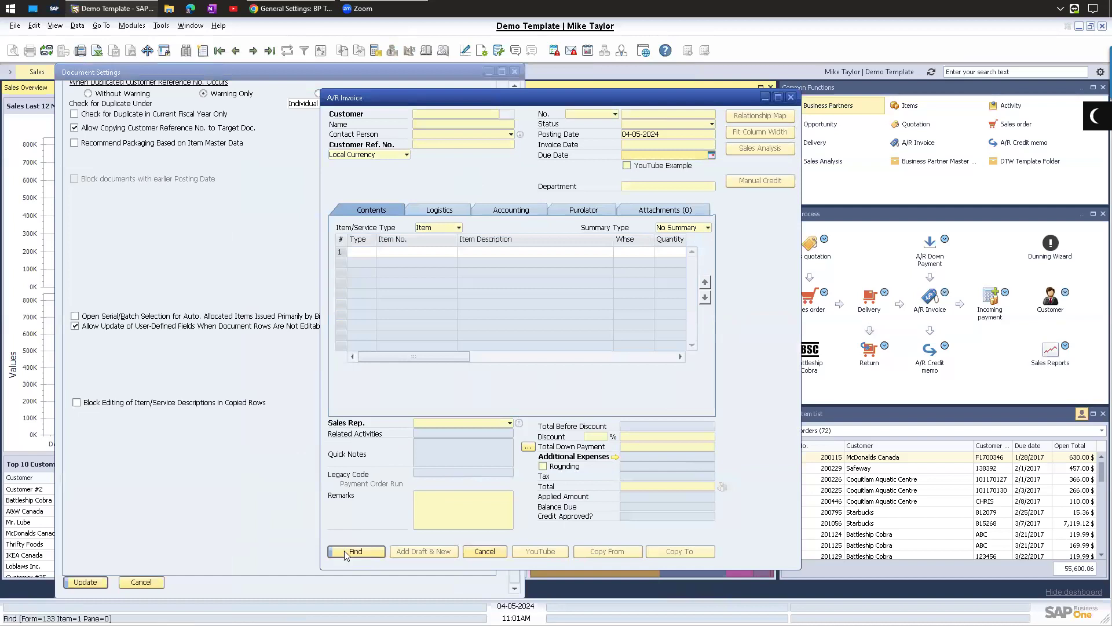
key(Return)
drag(447, 356, 653, 355)
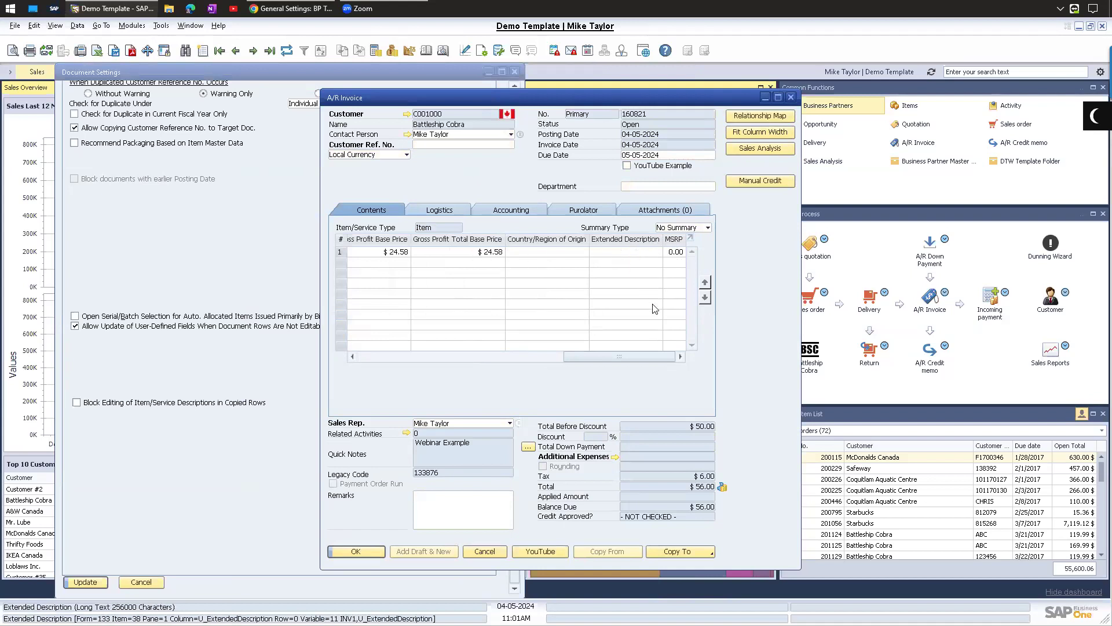
click(791, 97)
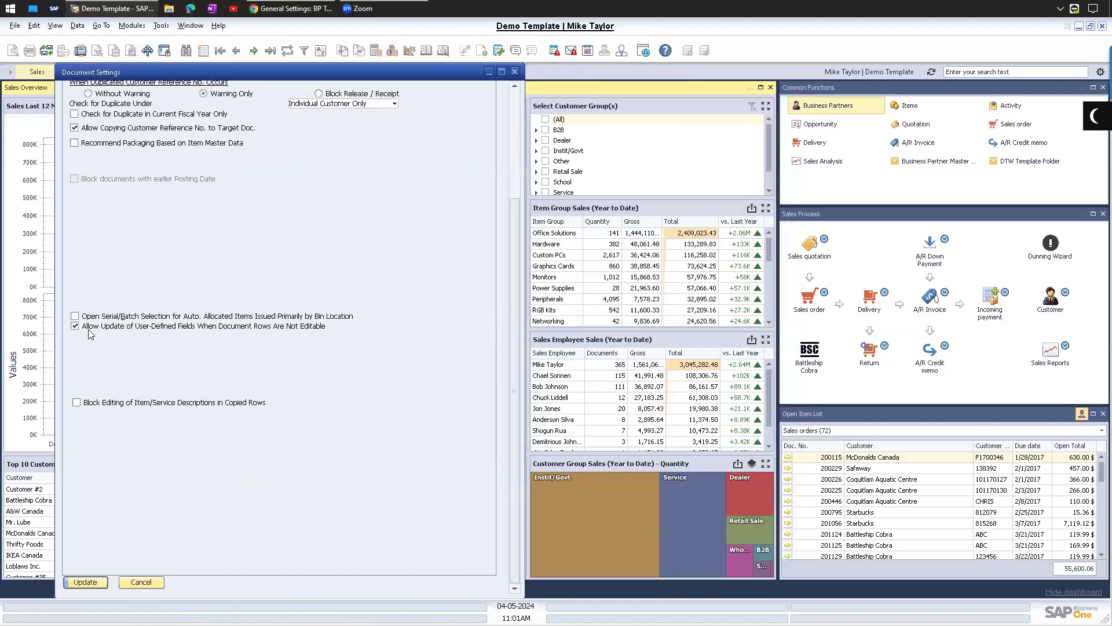
Step: Save the document settings and find the A/R invoice posted today again
click(85, 581)
click(132, 25)
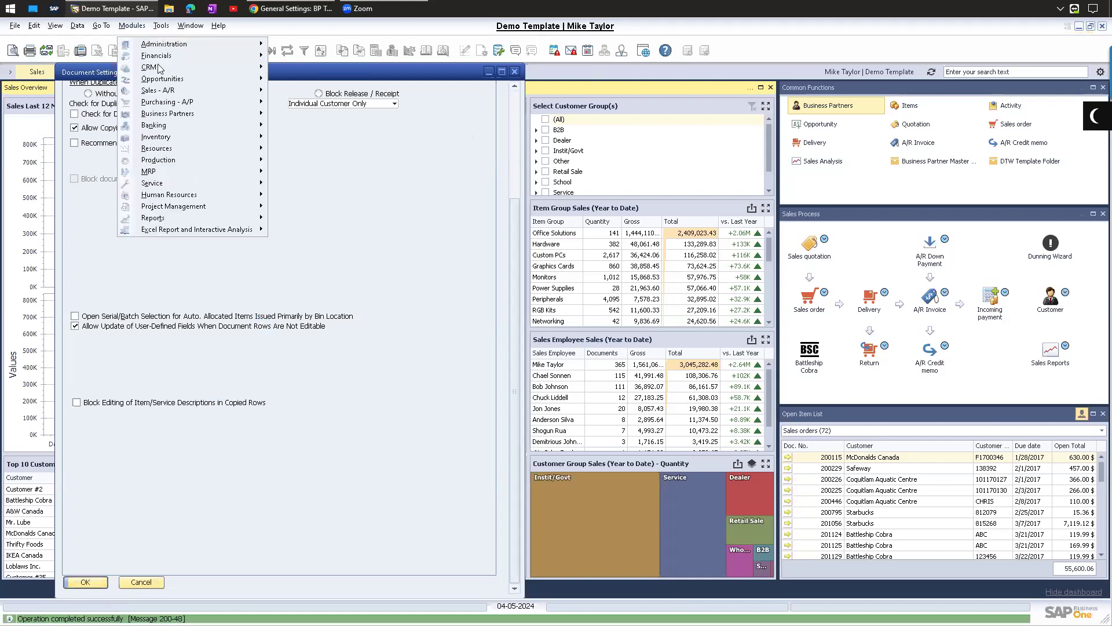
click(317, 193)
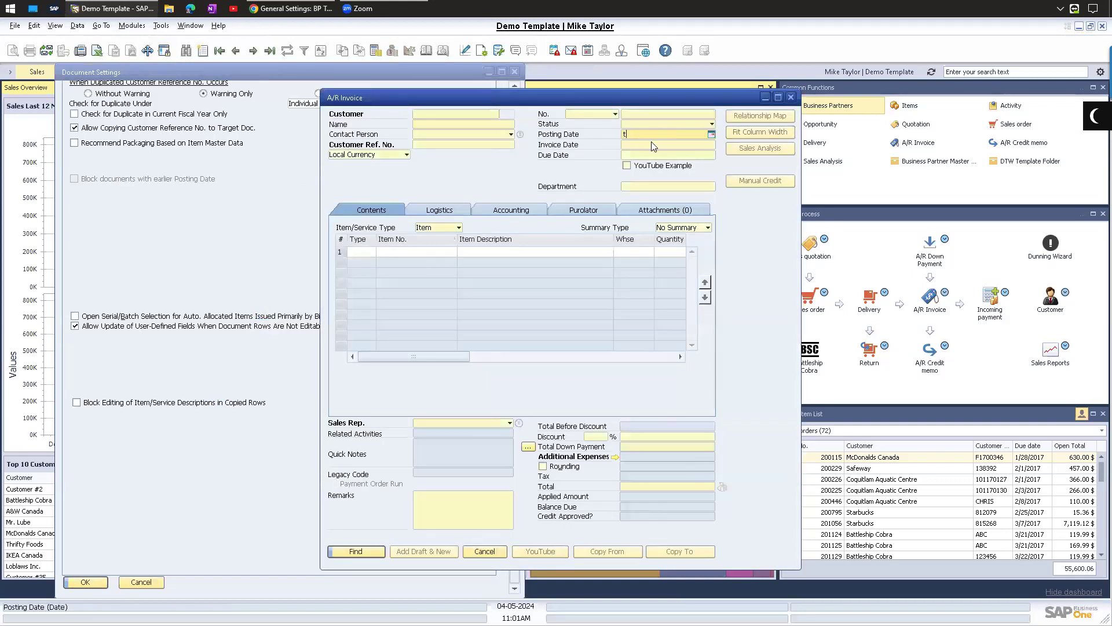
click(352, 554)
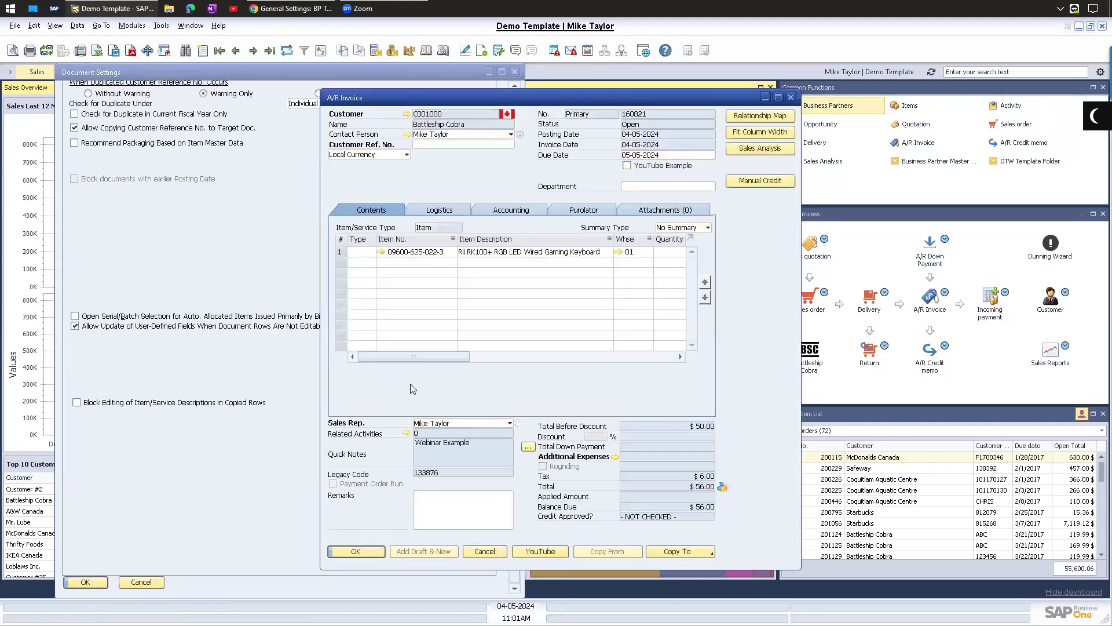
Step: Enter "This is now editable" as the Extended Description of the invoice's first row and update the invoice
drag(408, 357, 616, 357)
click(626, 251)
text(Thi)
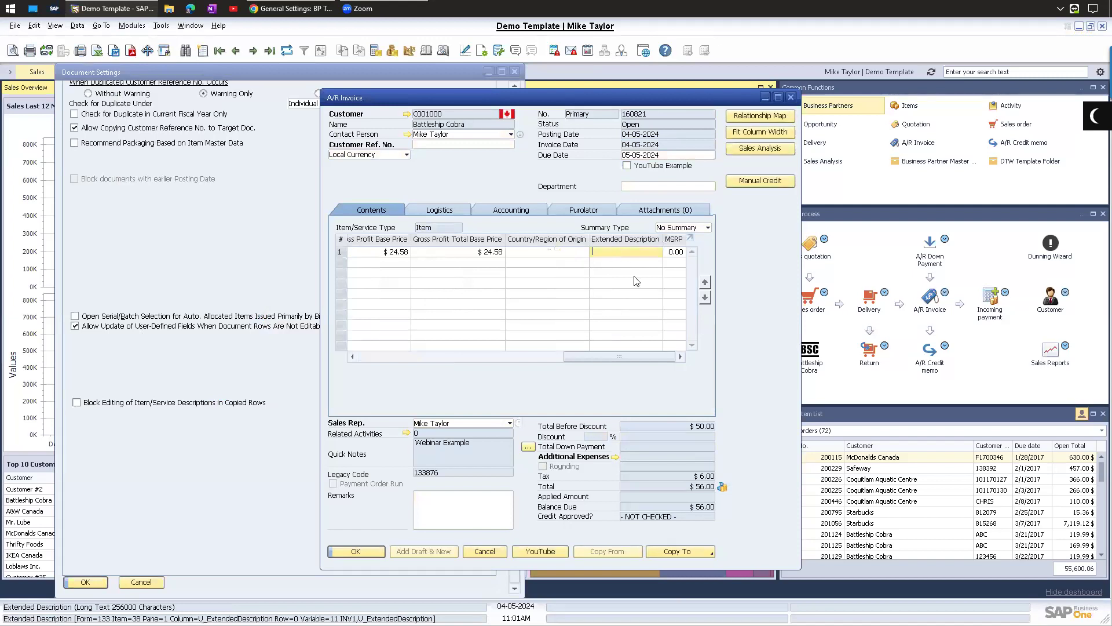
text(s is now ed)
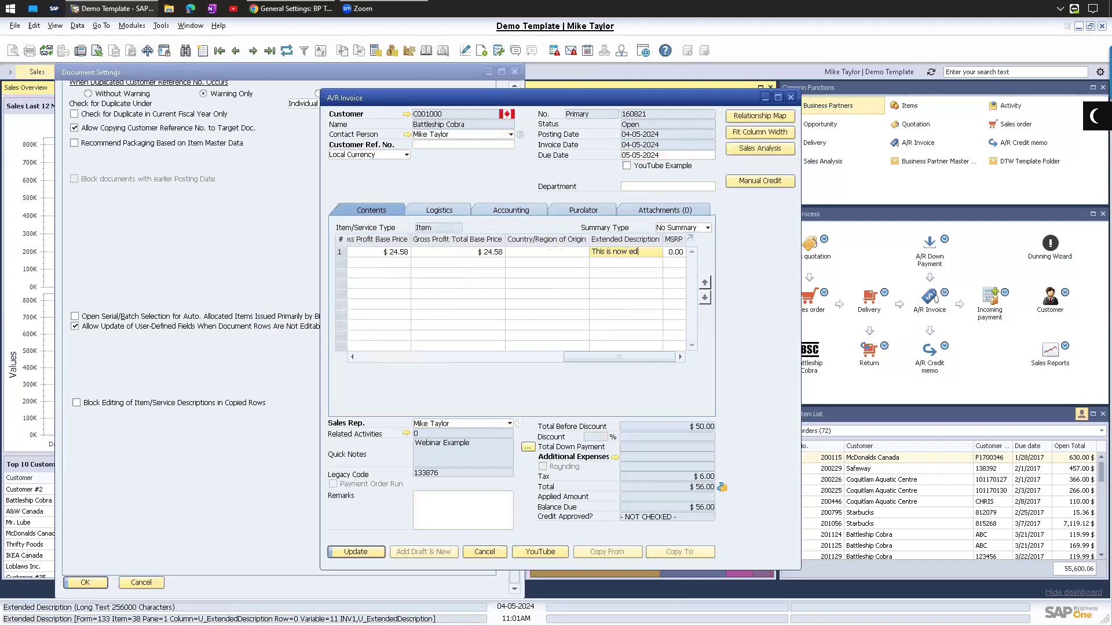
text(itable)
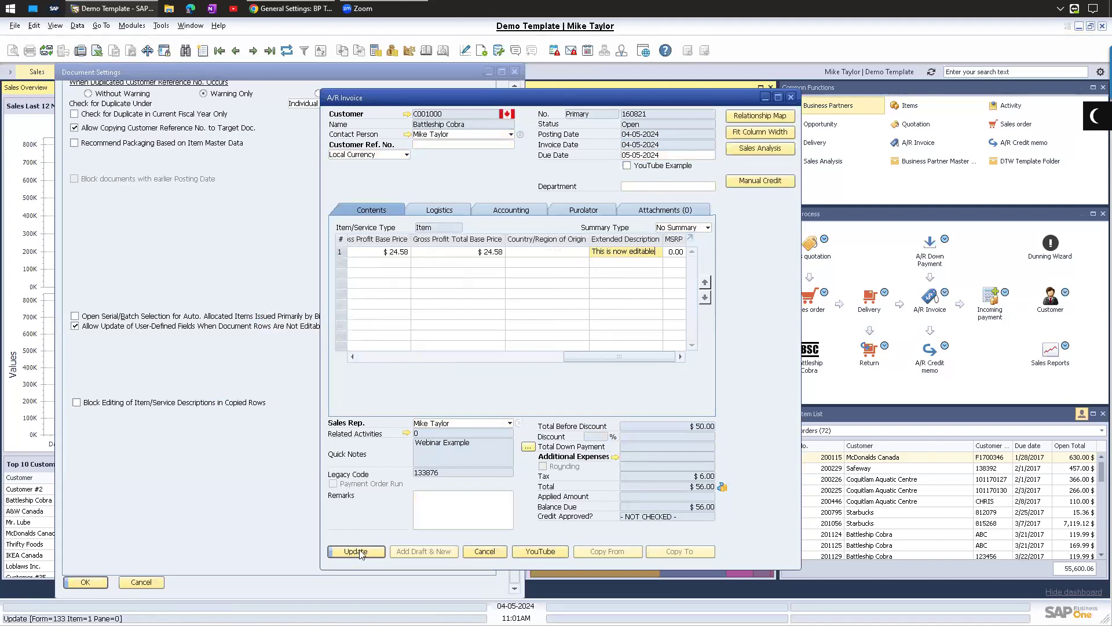
click(357, 551)
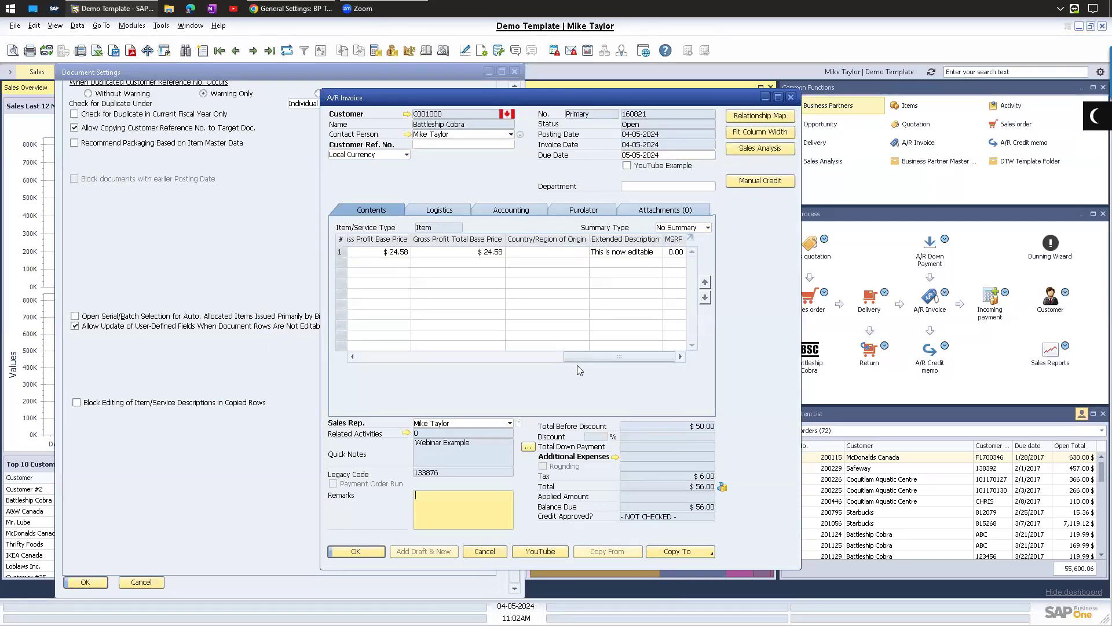
click(356, 552)
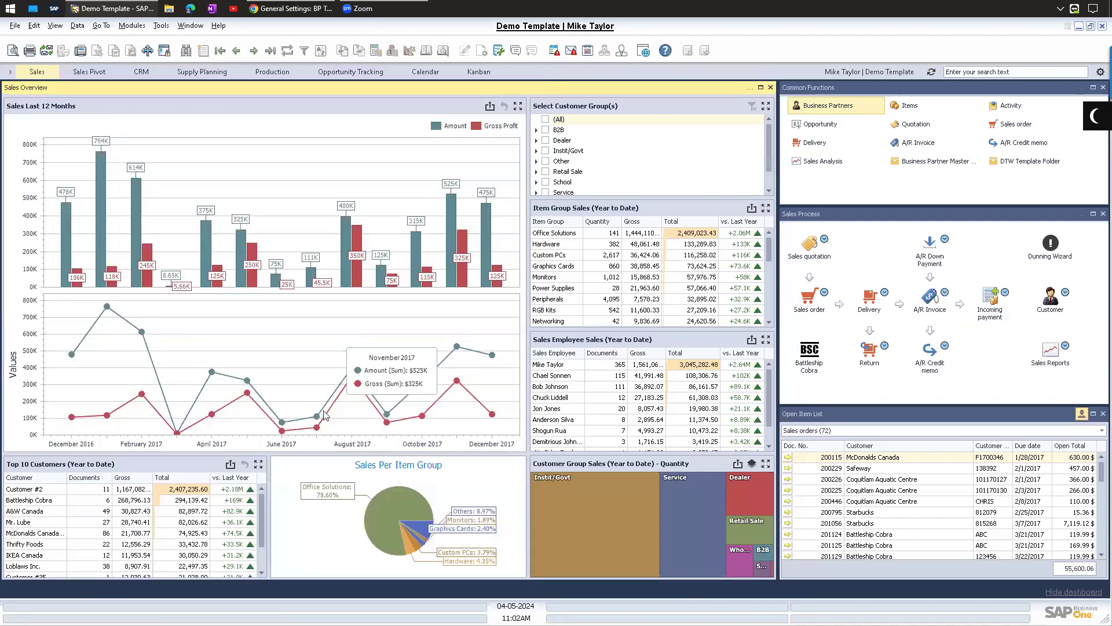
Step: Enable Tooltip Preview in its system initialization setup and save the change
click(129, 27)
mouse_move(243, 44)
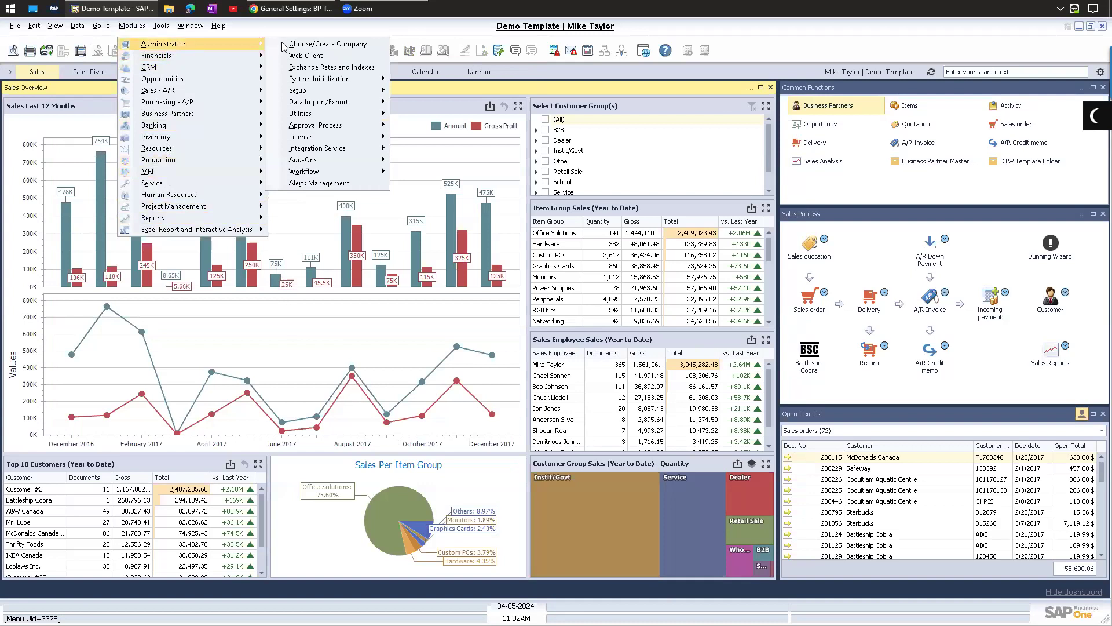
mouse_move(303, 93)
mouse_move(436, 95)
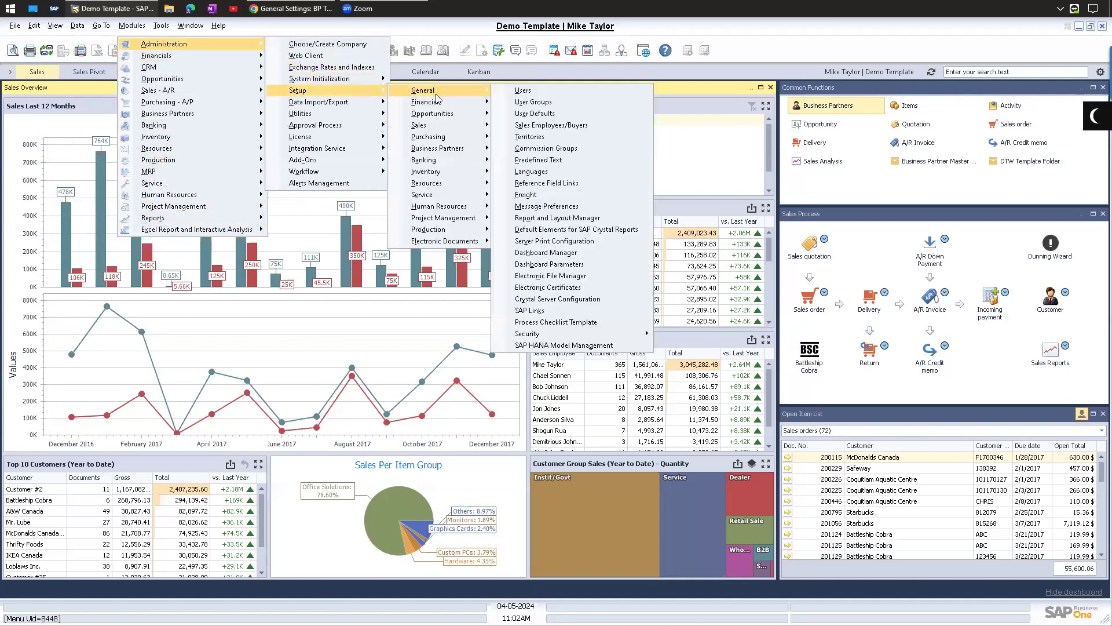
mouse_move(339, 84)
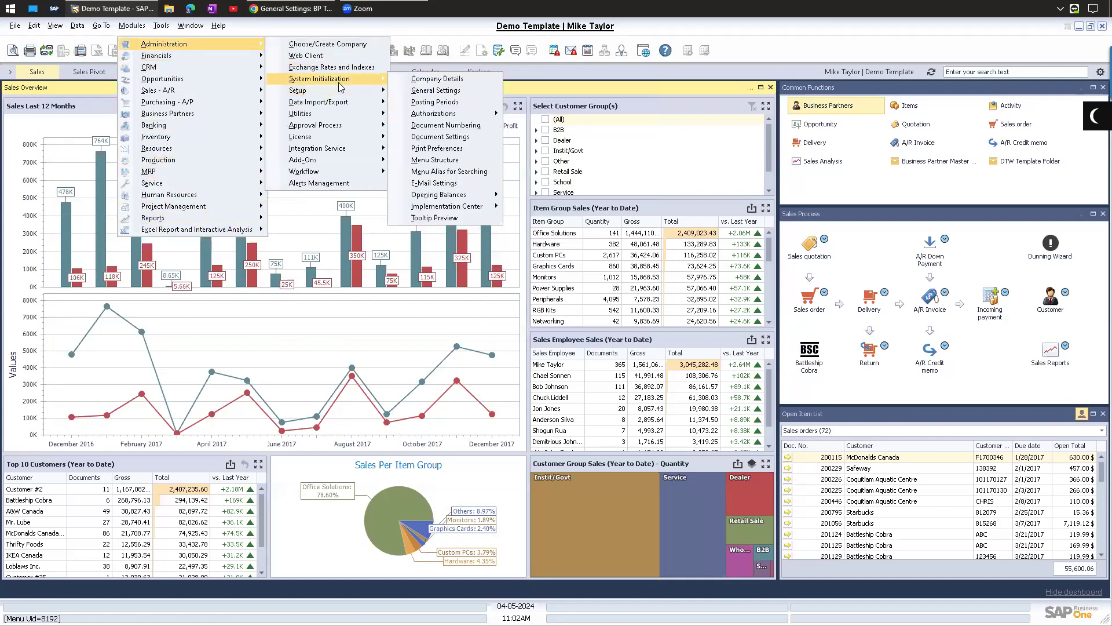
click(445, 218)
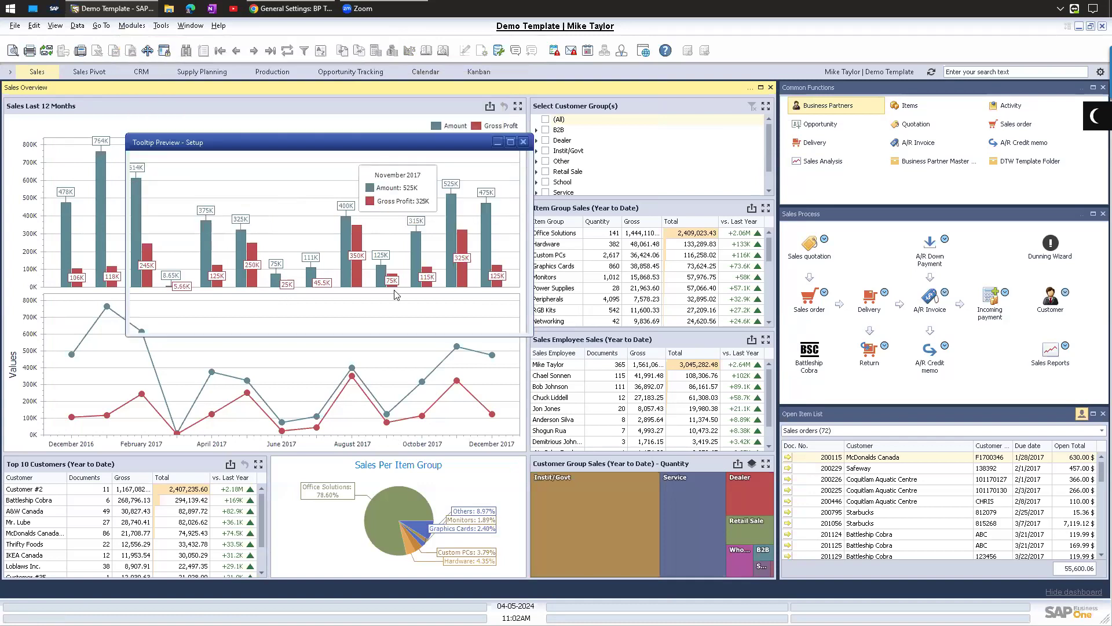
click(259, 202)
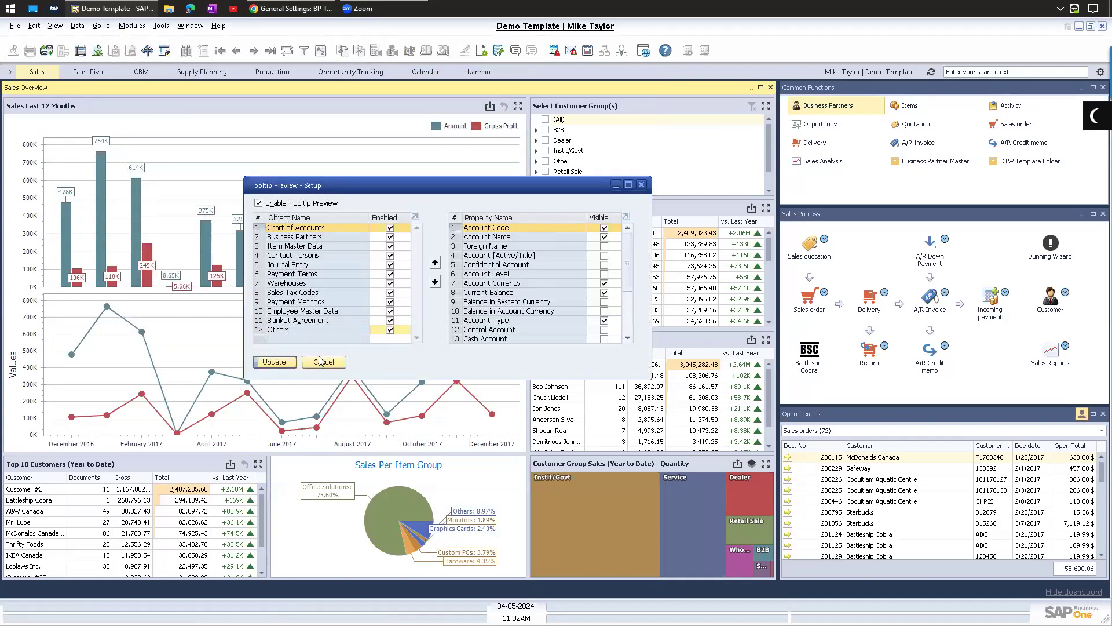
click(274, 361)
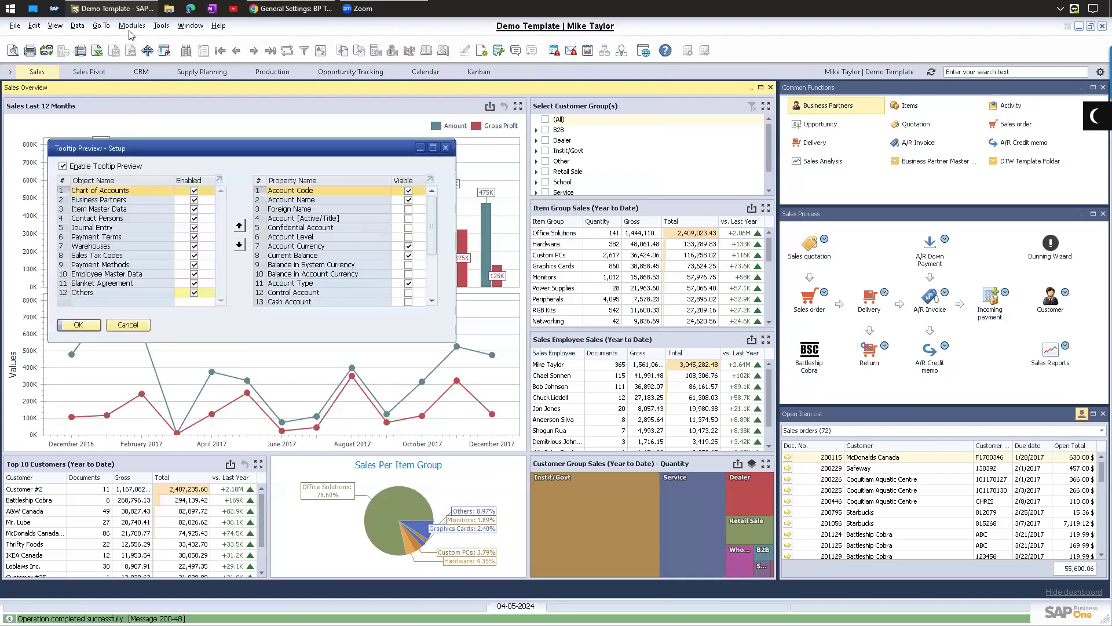
Step: Find the A/R invoice again and preview the item master data tooltip for the item on its row
click(132, 26)
mouse_move(174, 91)
click(318, 186)
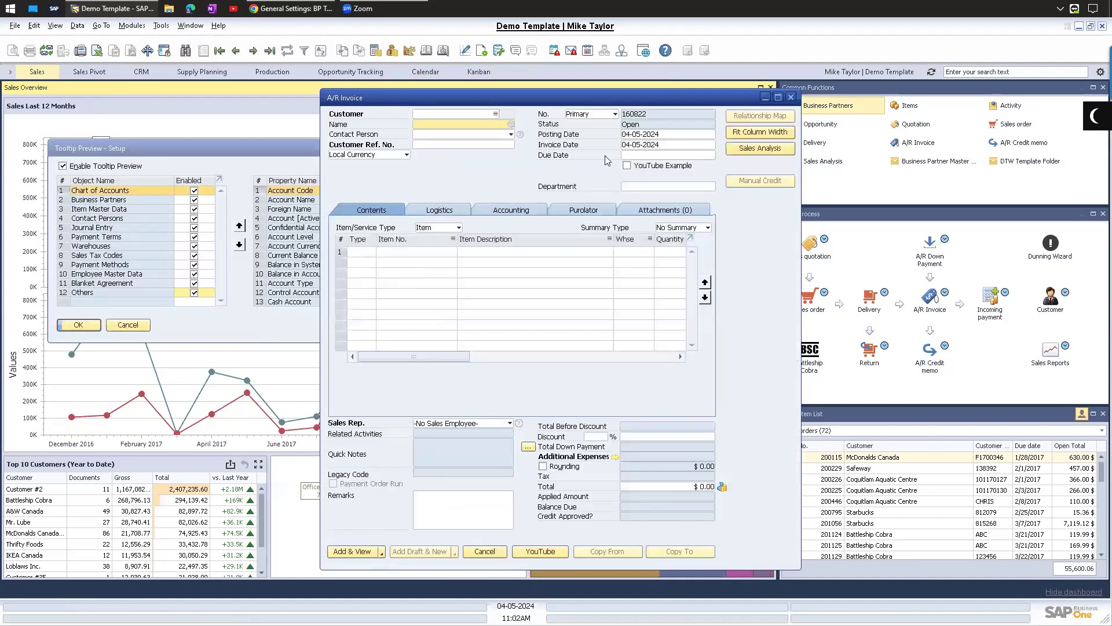
key(ctrl+f)
click(356, 551)
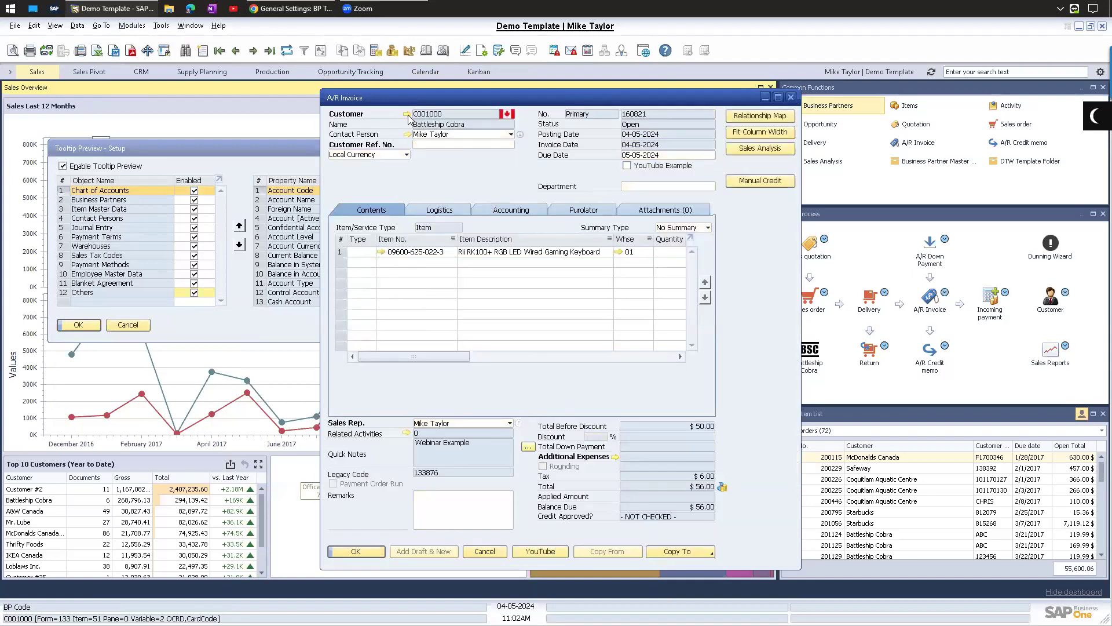
mouse_move(409, 119)
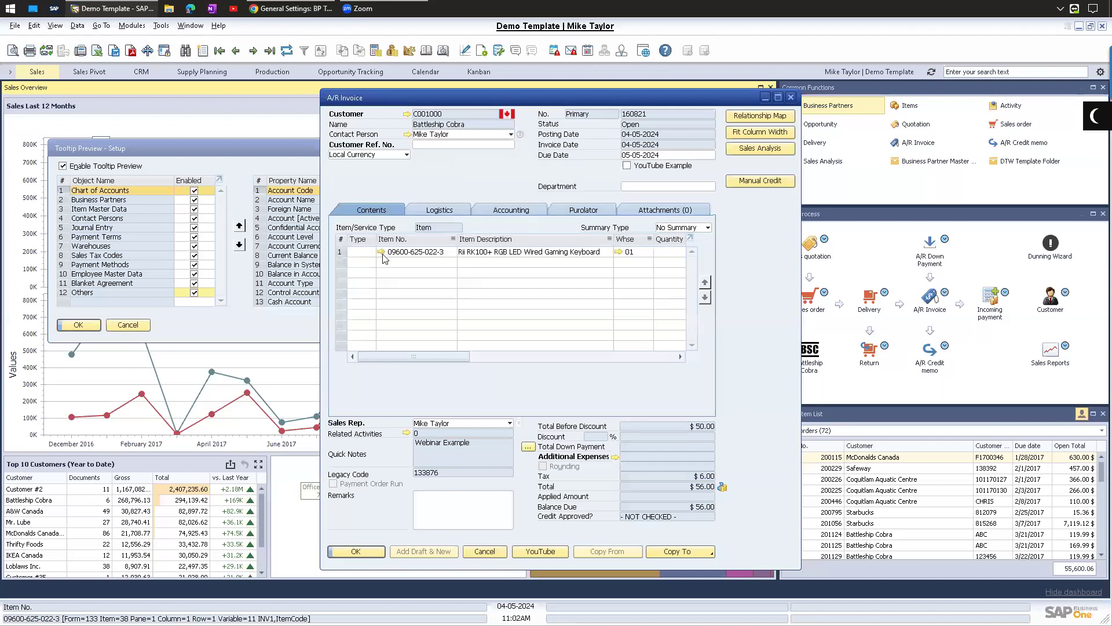
mouse_move(384, 258)
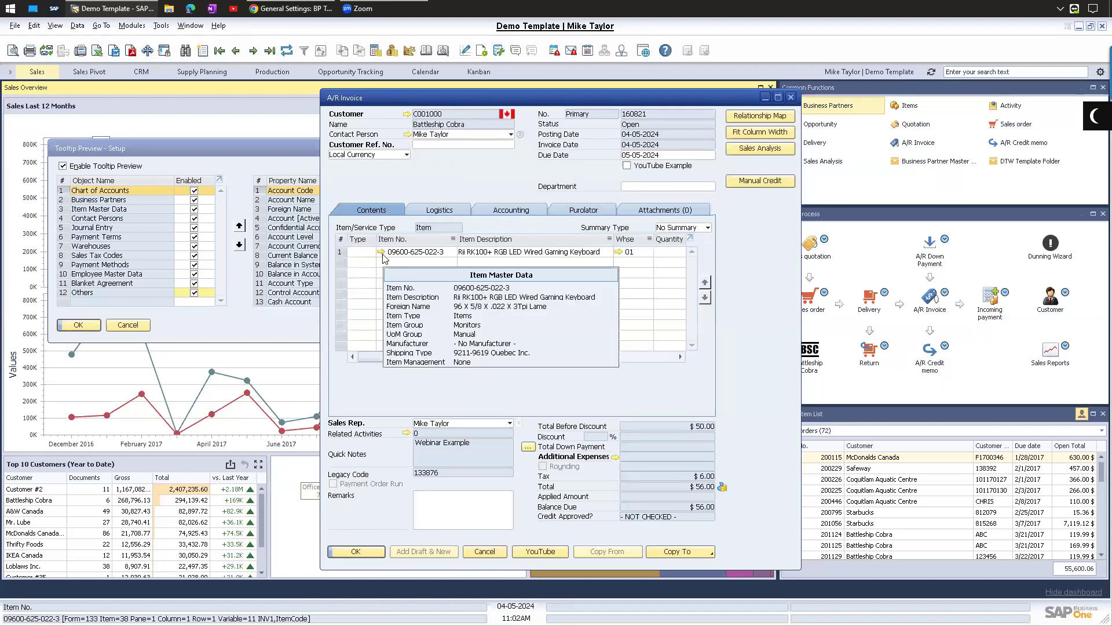
Step: Review the visible properties in the Tooltip Preview setup, then close the setup and the invoice
click(238, 158)
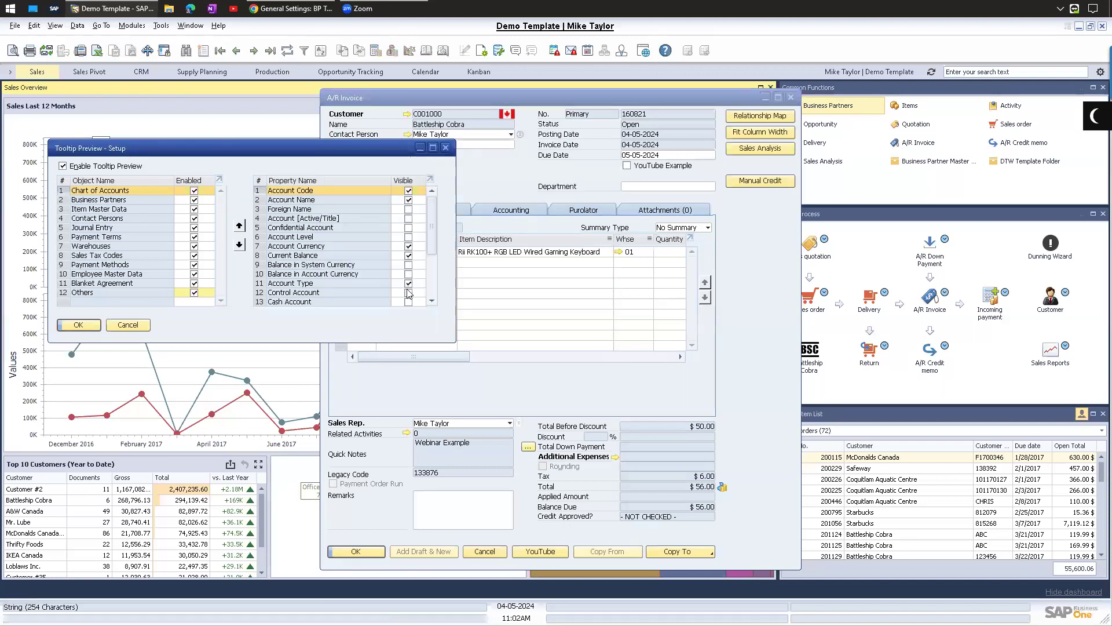
drag(431, 237, 428, 195)
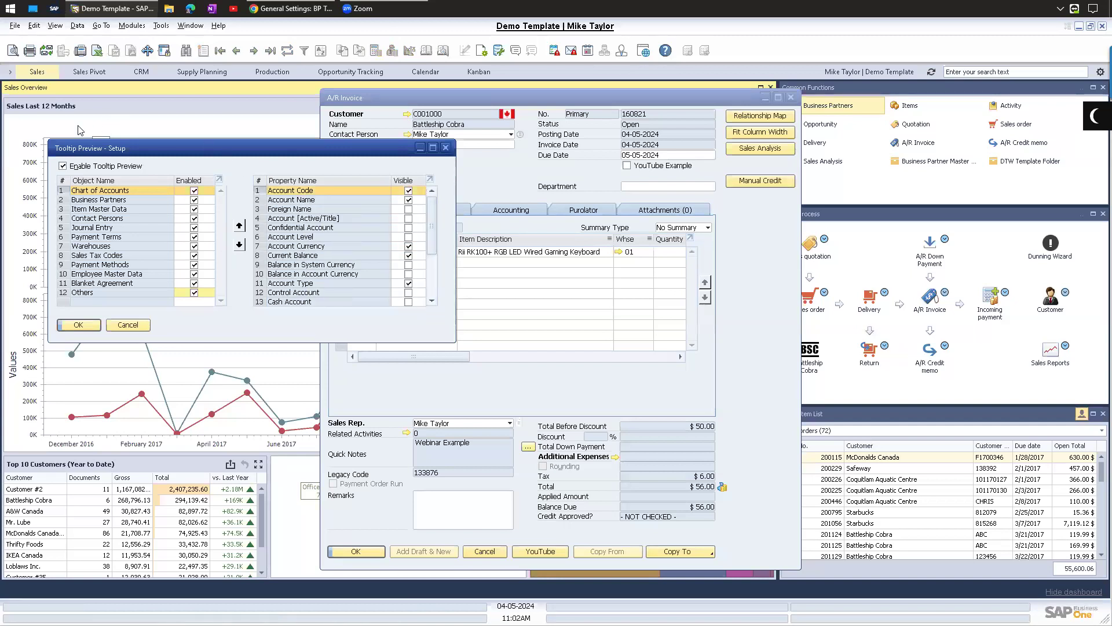
click(79, 325)
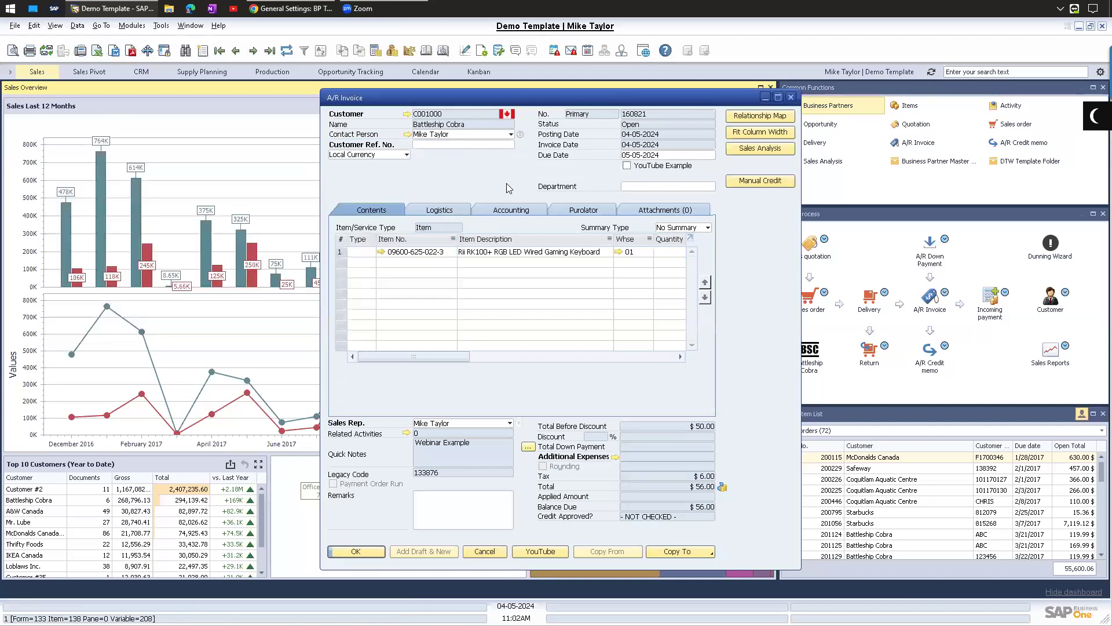
click(790, 97)
Step: Open the Reference Field Links setup and move its window aside
click(131, 26)
mouse_move(164, 44)
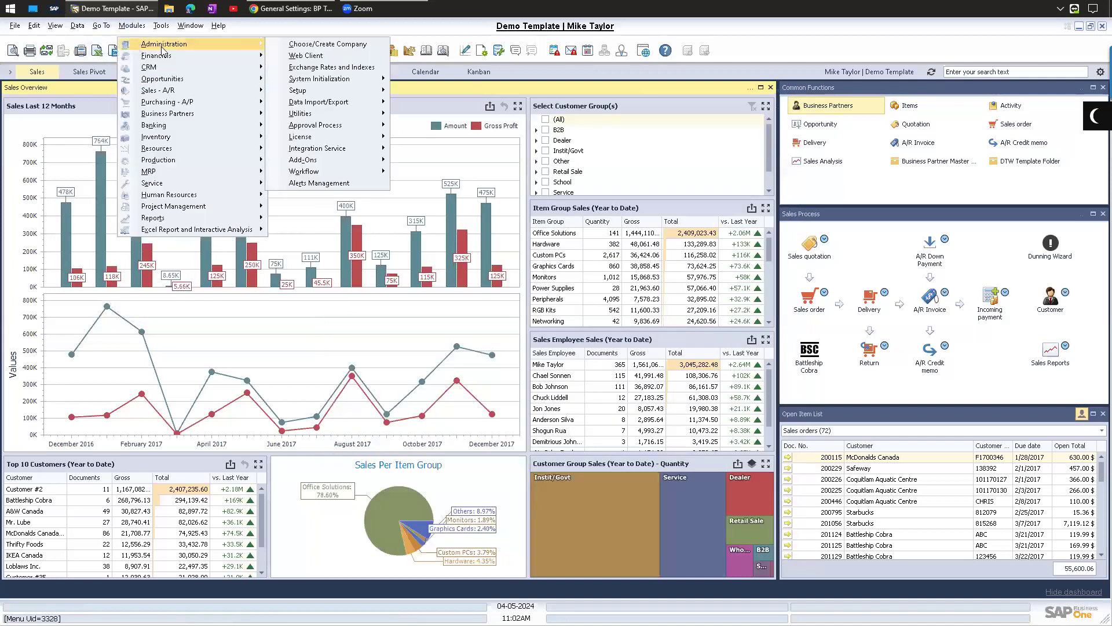
mouse_move(298, 90)
mouse_move(423, 90)
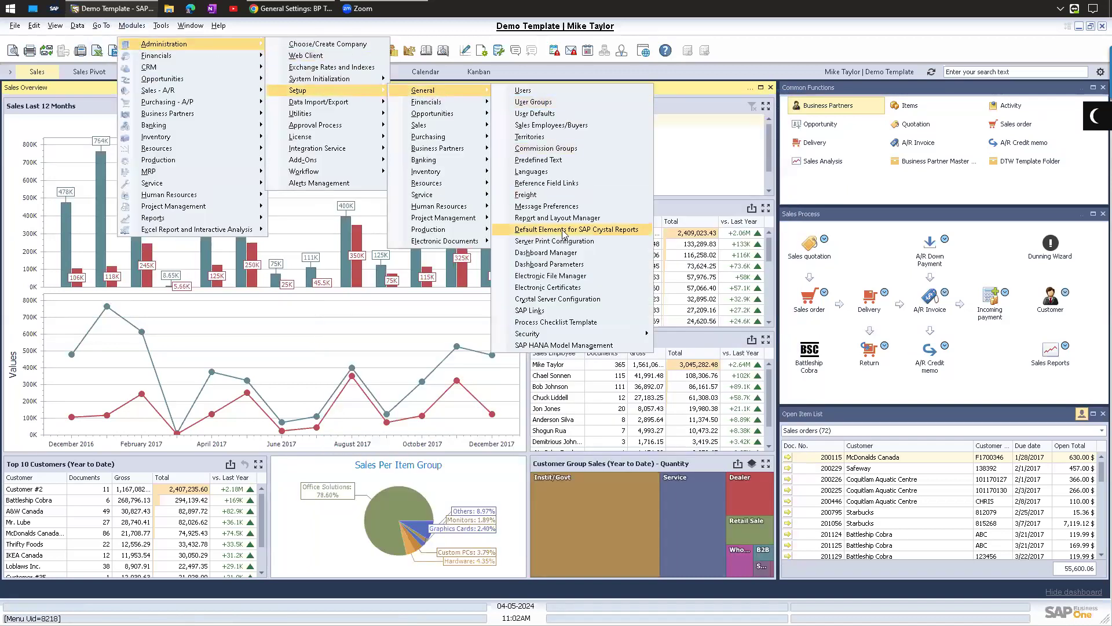
click(553, 184)
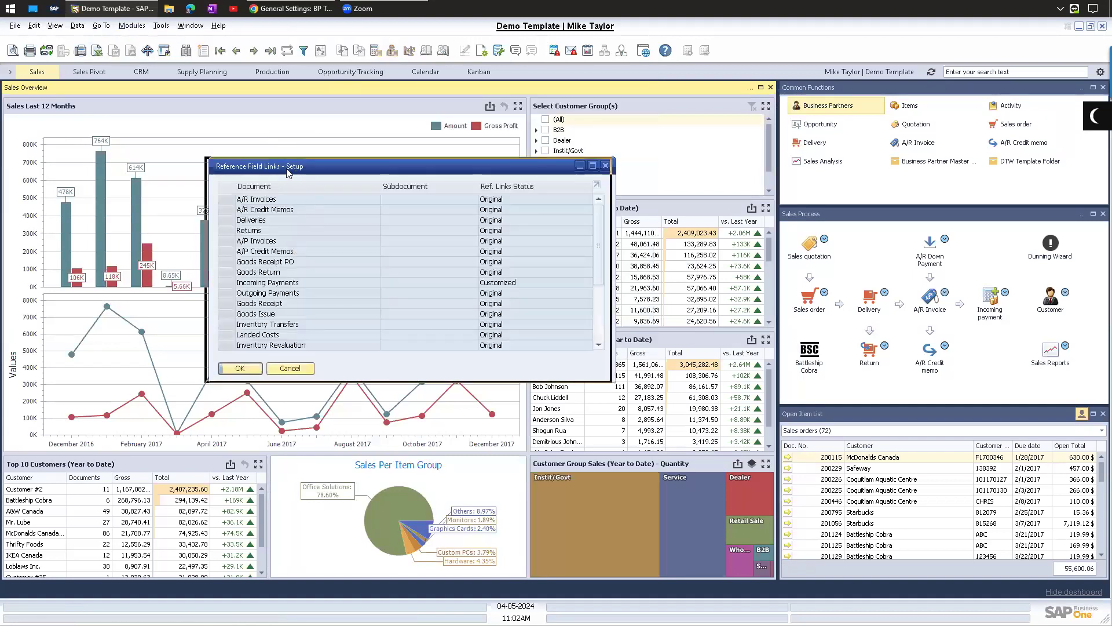
drag(290, 166, 143, 180)
click(131, 26)
mouse_move(164, 44)
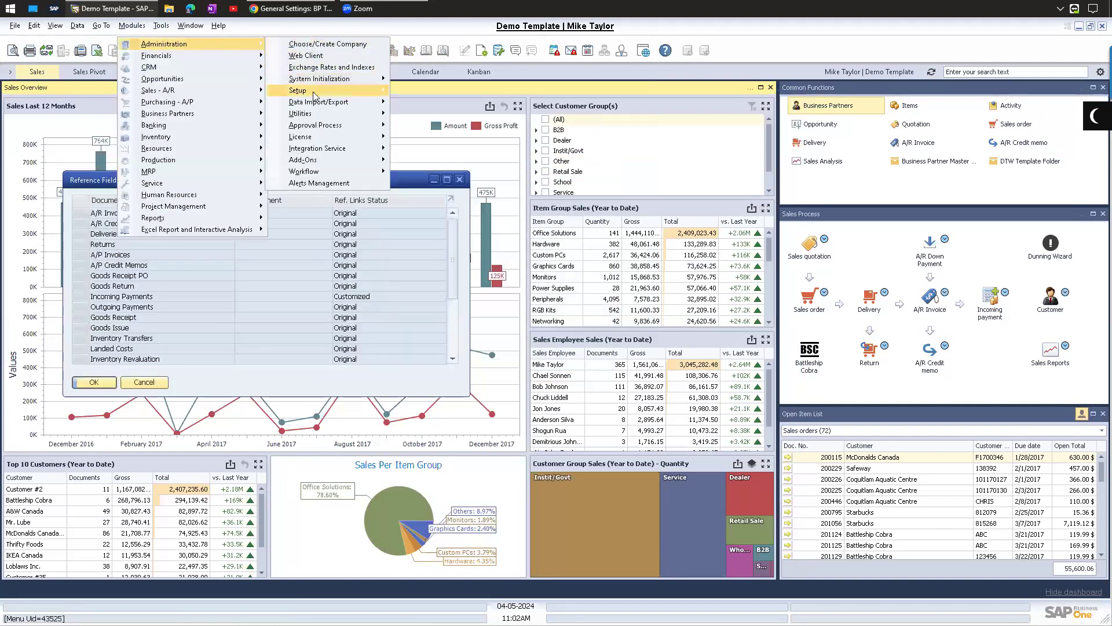
mouse_move(298, 91)
mouse_move(423, 90)
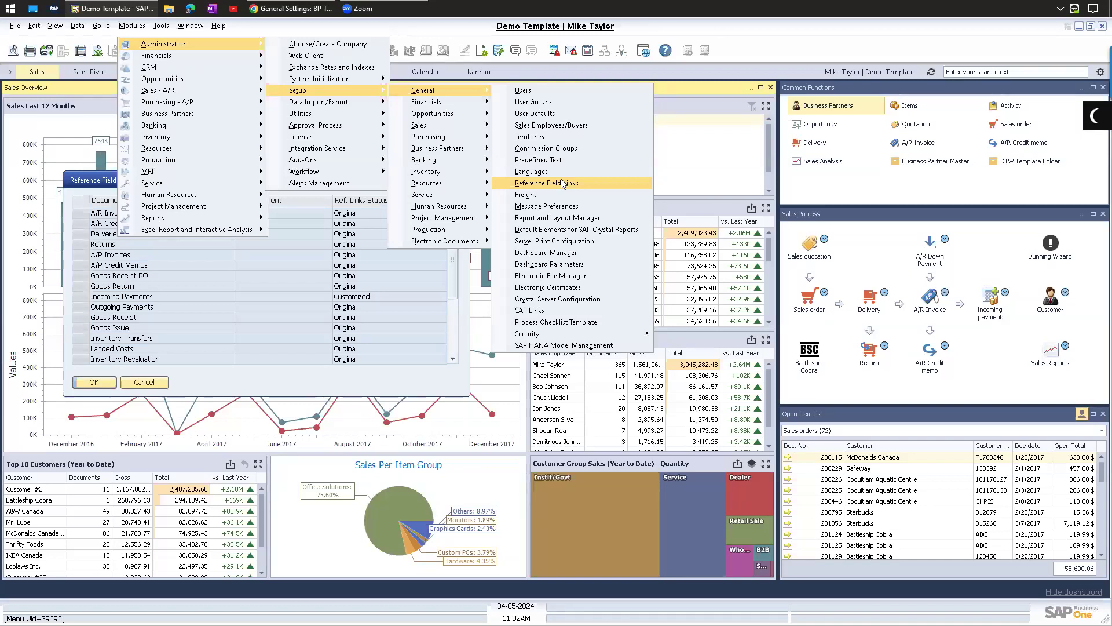
key(Escape)
key(Escape)
key(Escape)
key(Escape)
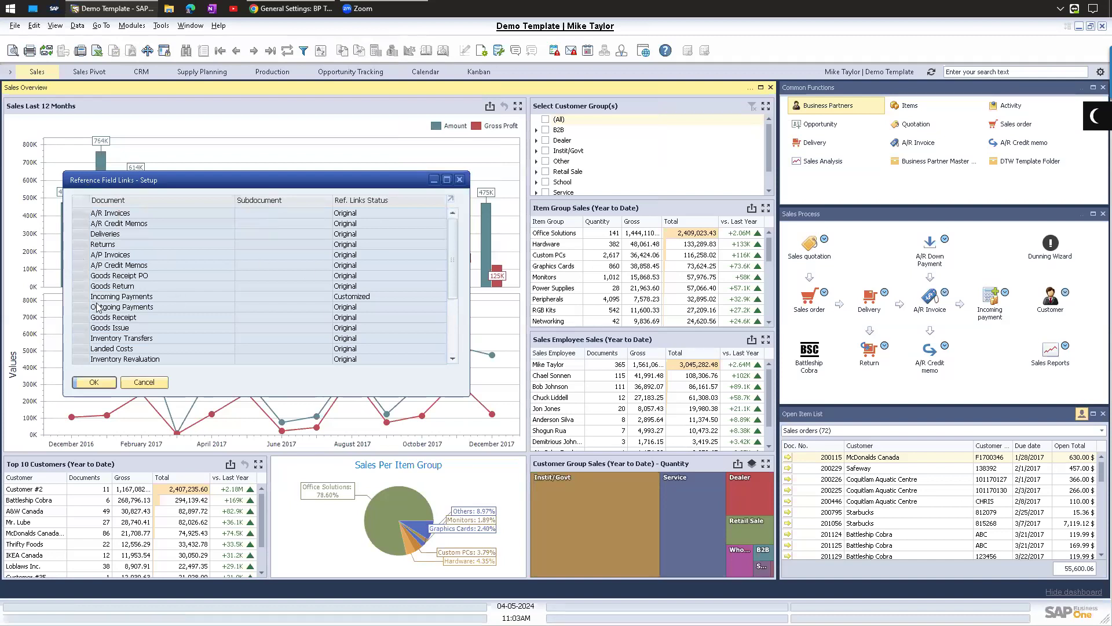
Step: Review the A/R Invoices reference field link definition and the value choices for Reference 1 - Header, then close both windows without changes
double_click(81, 212)
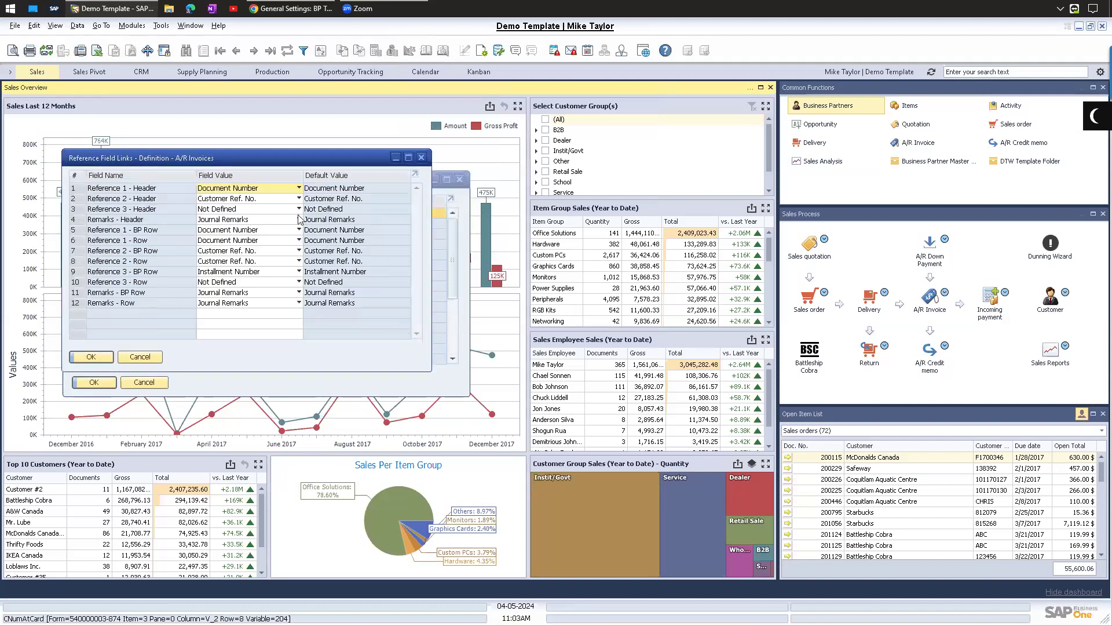
drag(263, 161, 517, 200)
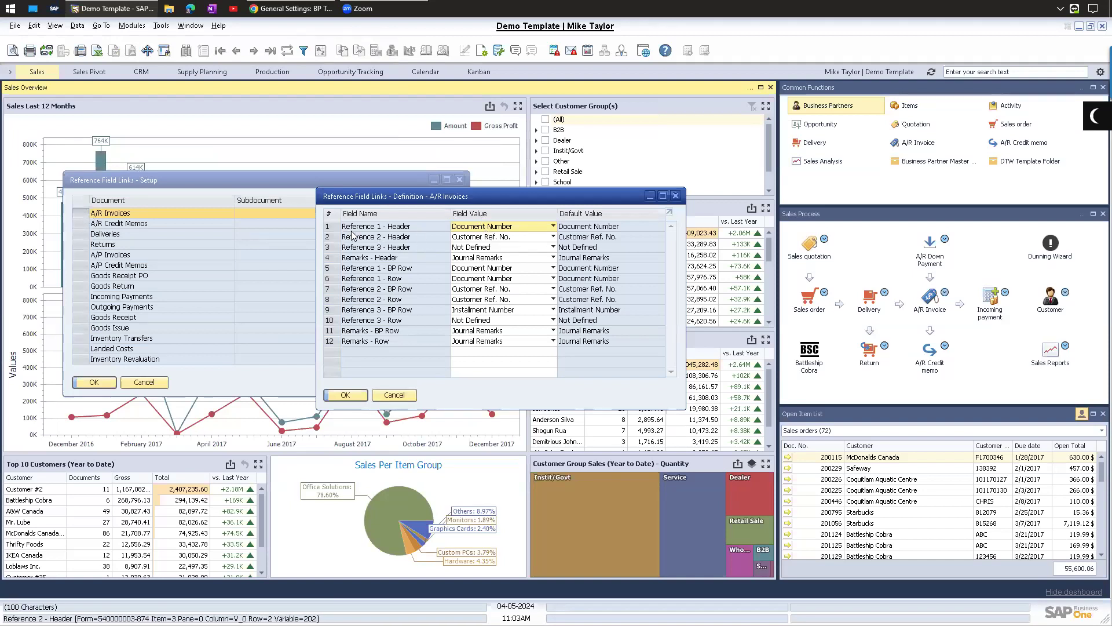
click(491, 227)
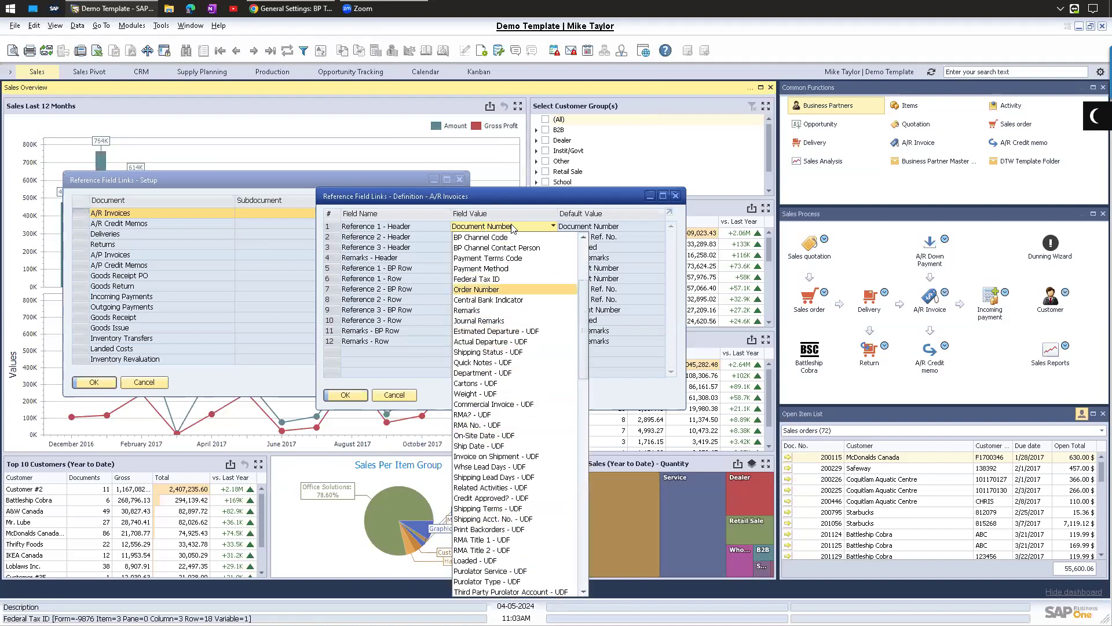
click(497, 204)
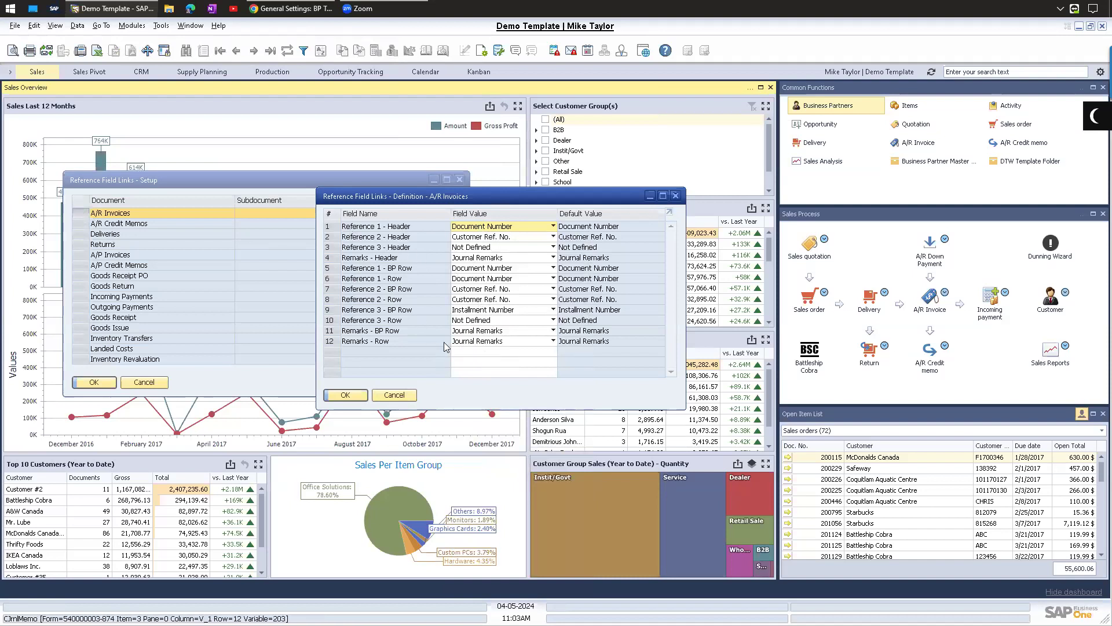
click(393, 396)
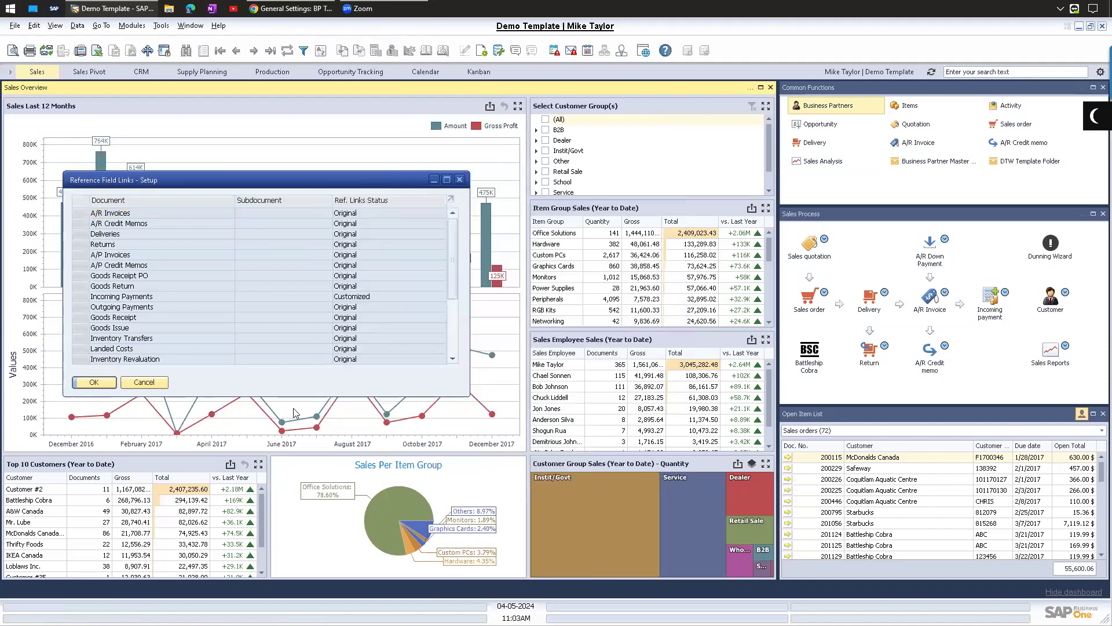
click(144, 382)
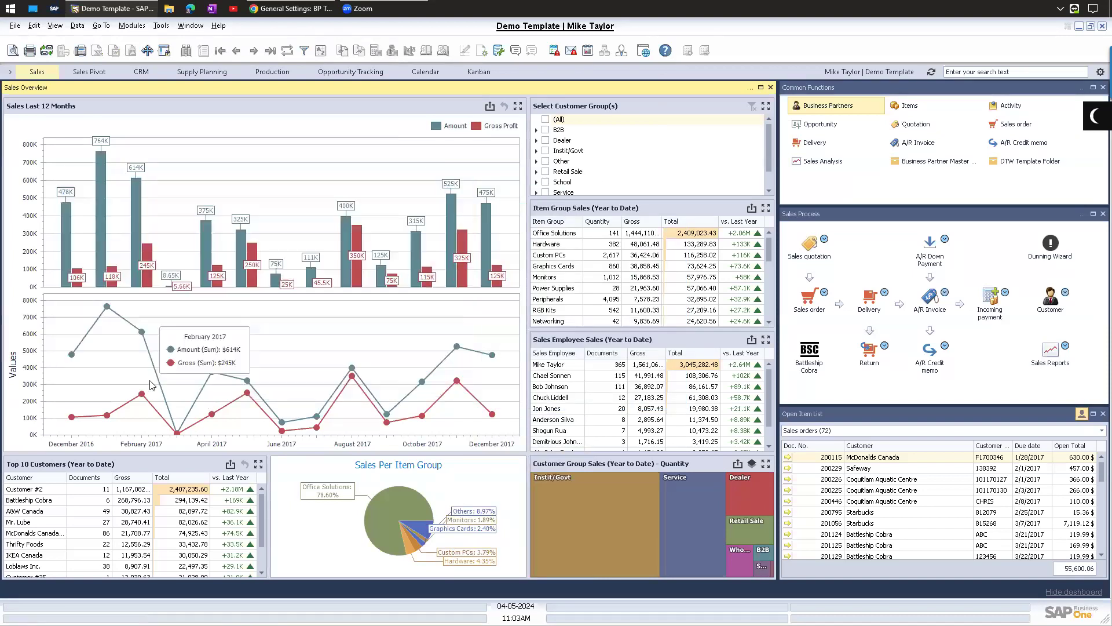
Step: Open the Message Preferences setup and show the row actions for the Sales Order message about updating existing table rows
click(132, 27)
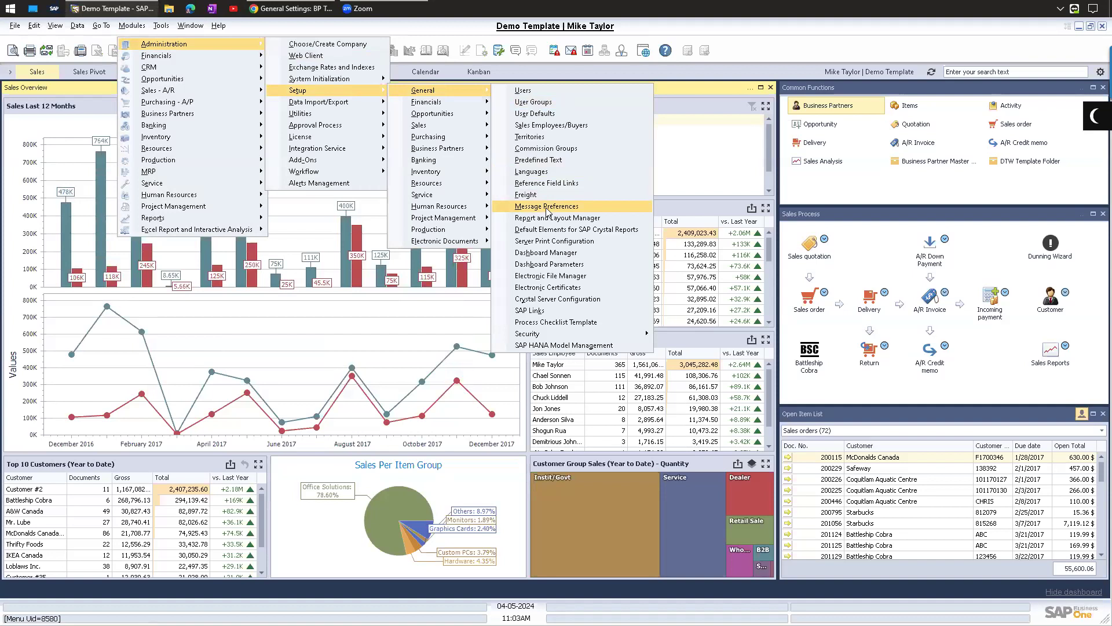
click(546, 207)
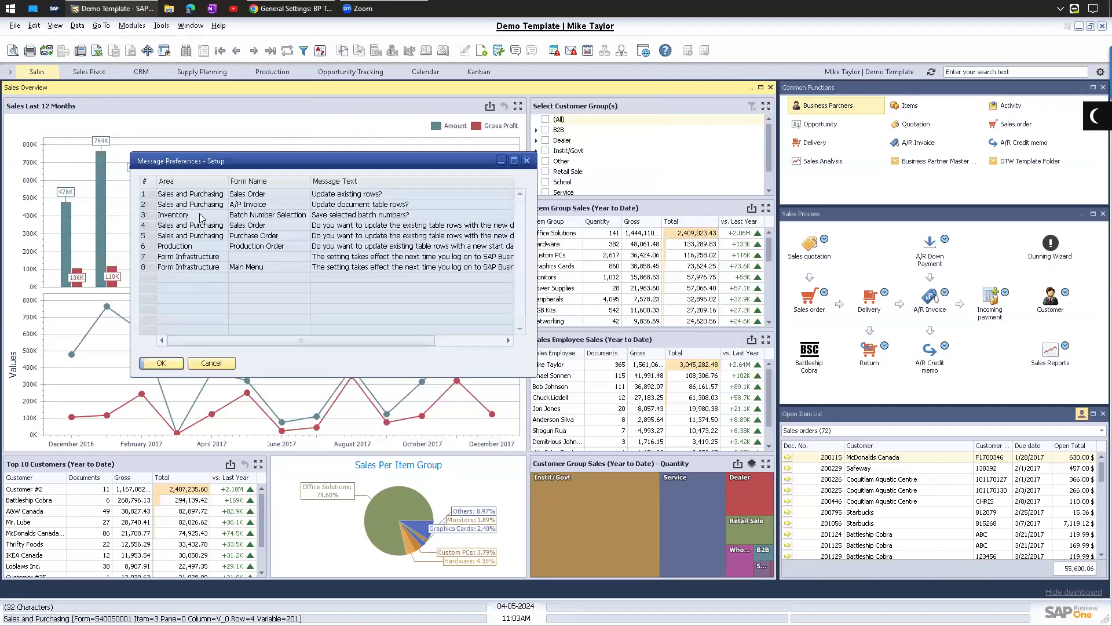
click(144, 226)
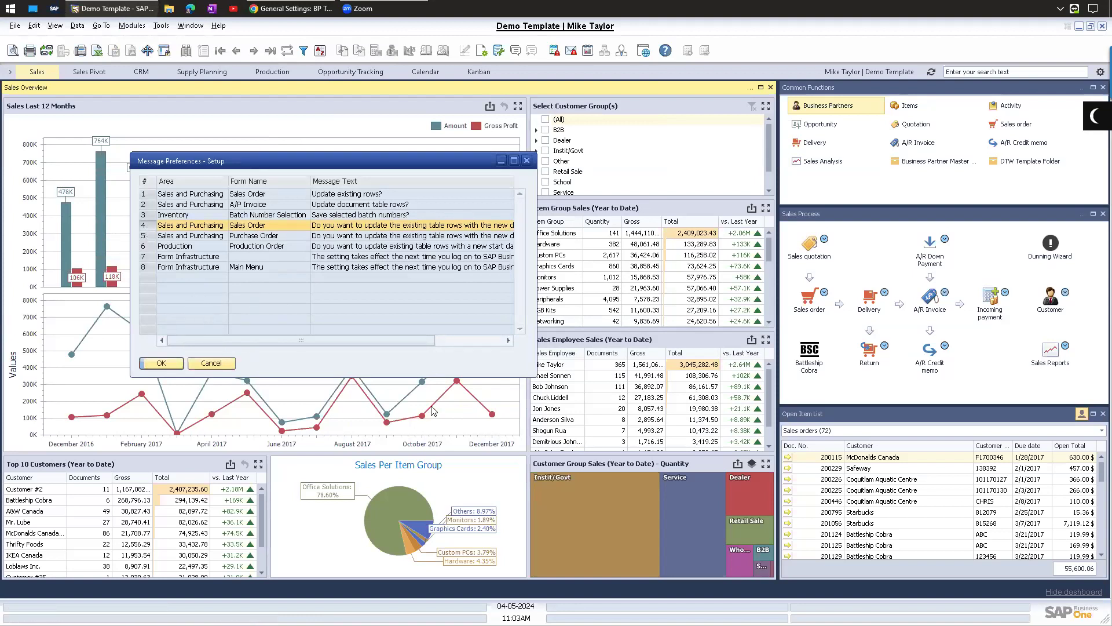
drag(215, 160, 158, 216)
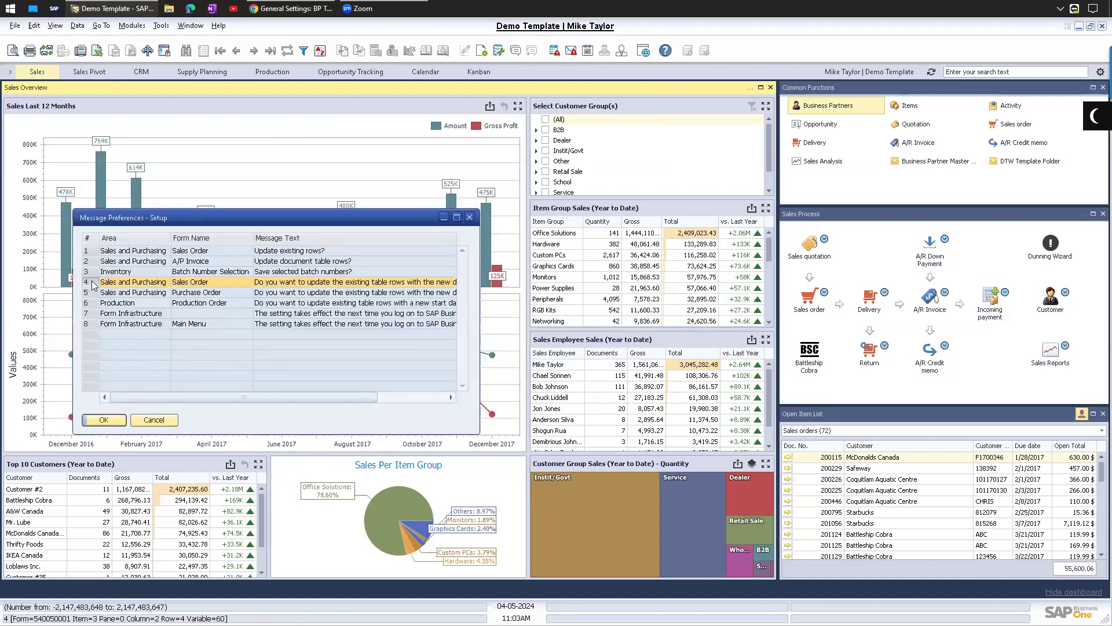
right_click(93, 285)
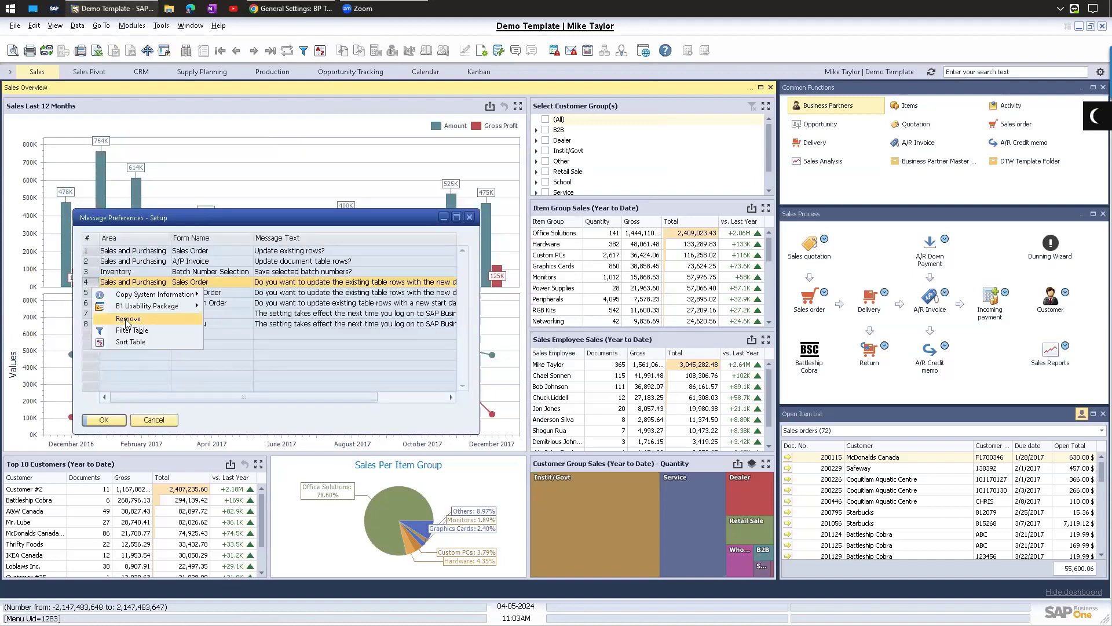
Step: Retrace the general setup path to Message Preferences, recheck the row actions for the selected Sales Order message, and close the setup without changes
click(134, 26)
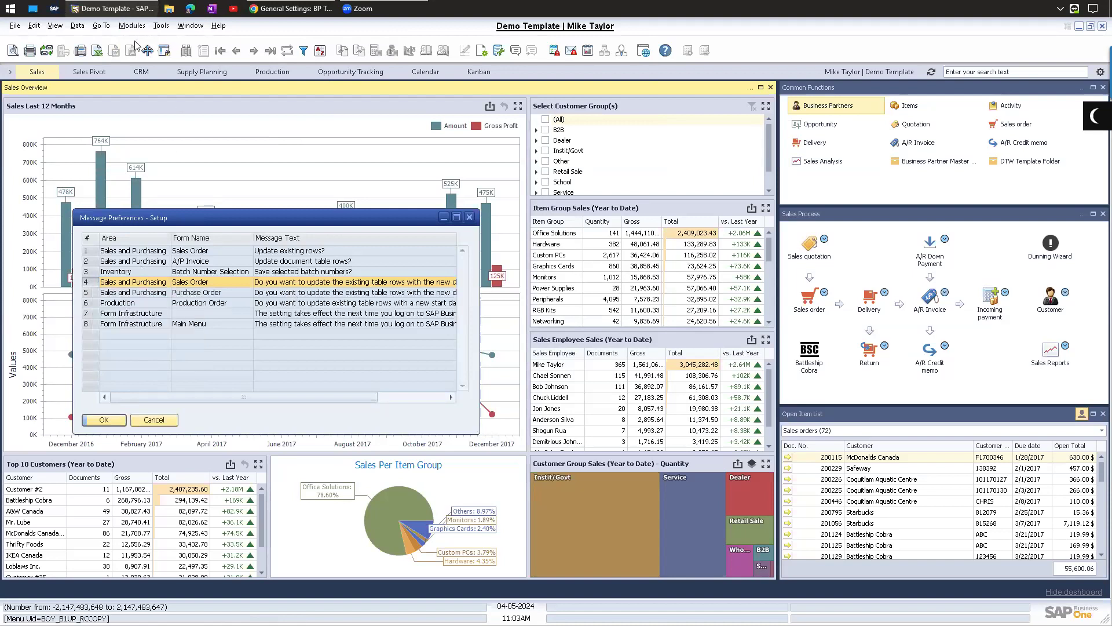
mouse_move(164, 44)
mouse_move(298, 90)
mouse_move(423, 91)
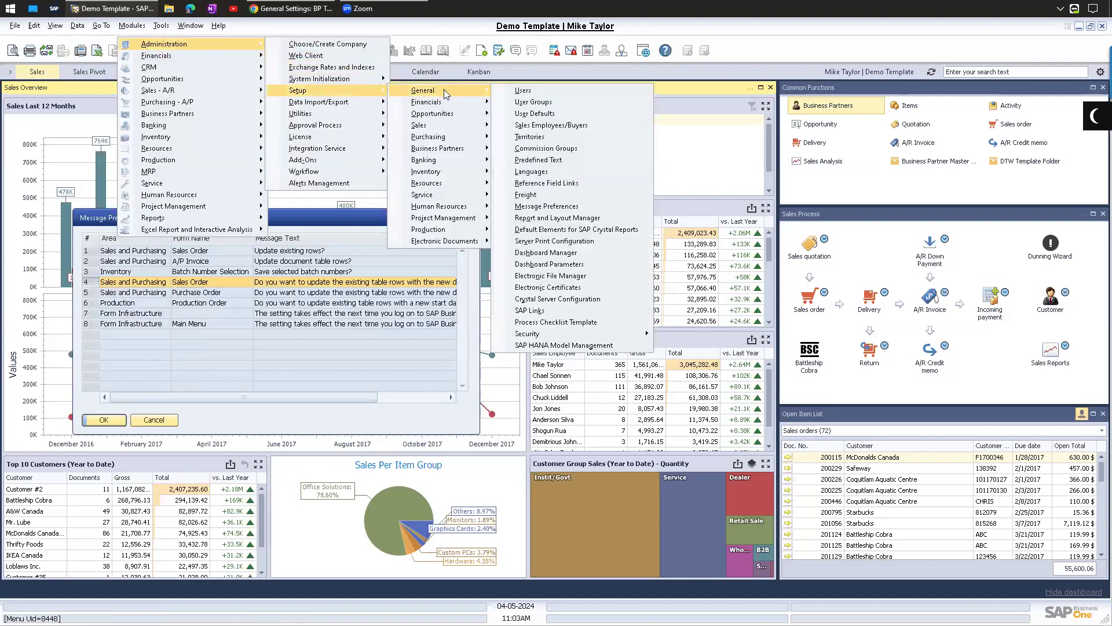
click(550, 207)
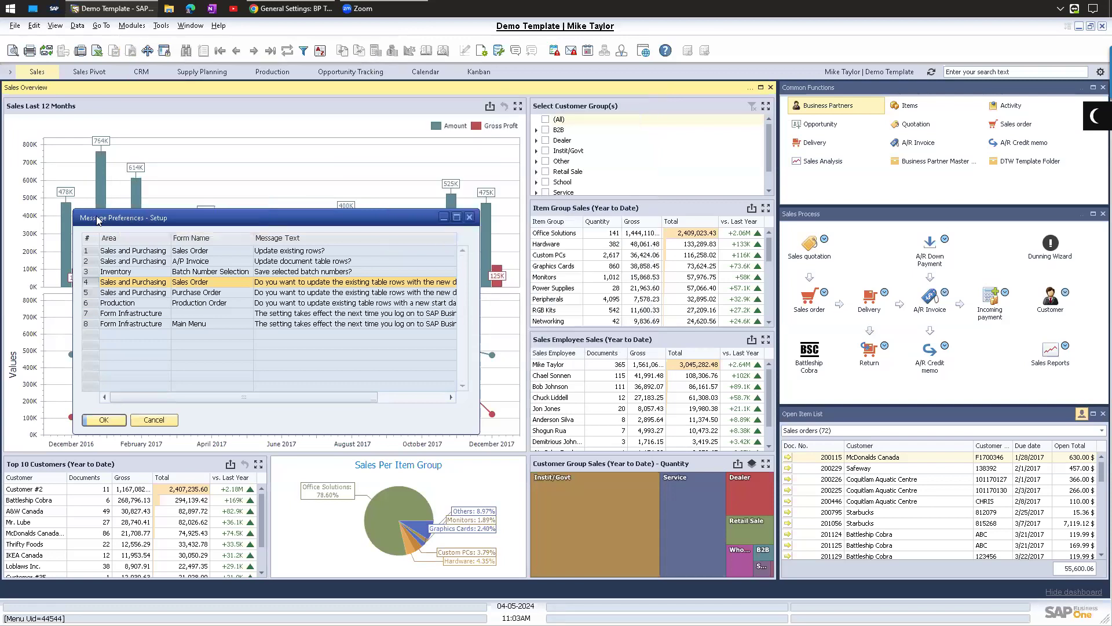
right_click(86, 283)
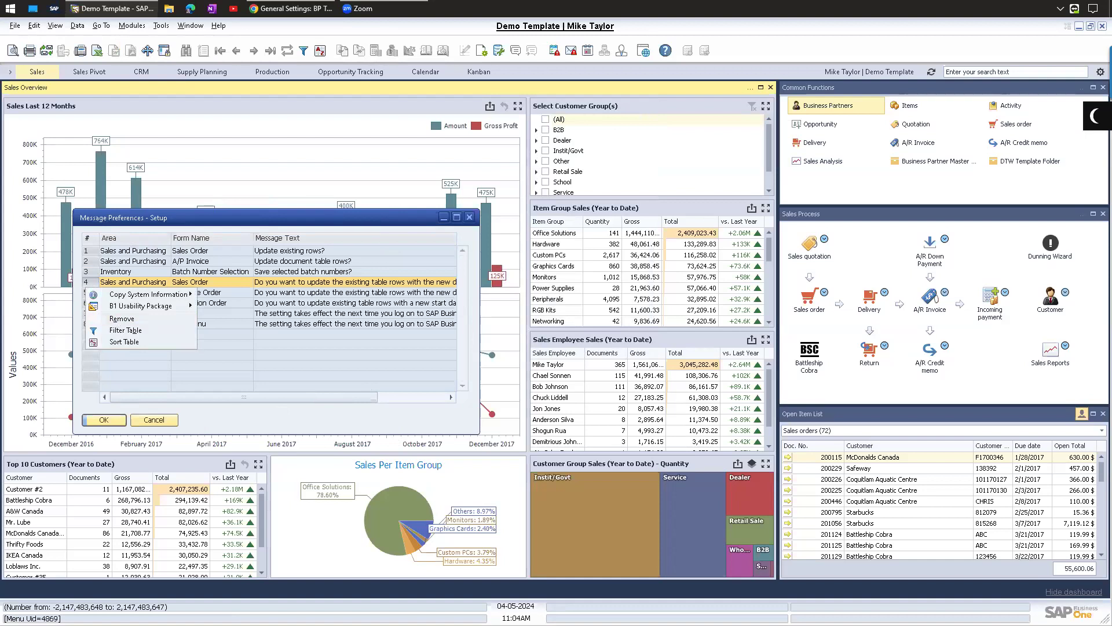
click(161, 418)
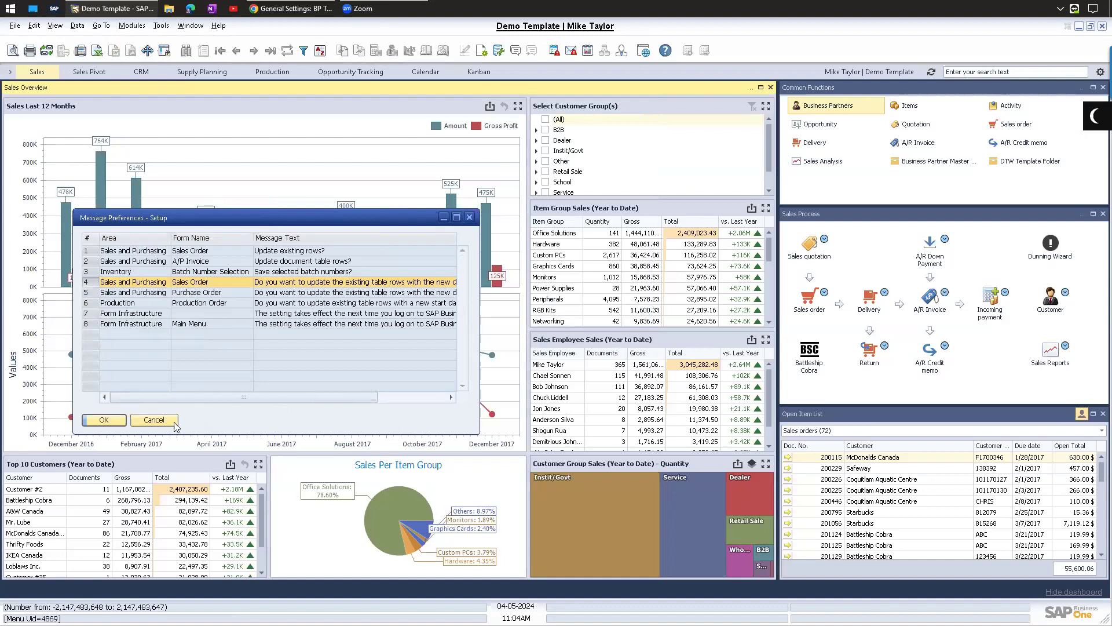
click(162, 420)
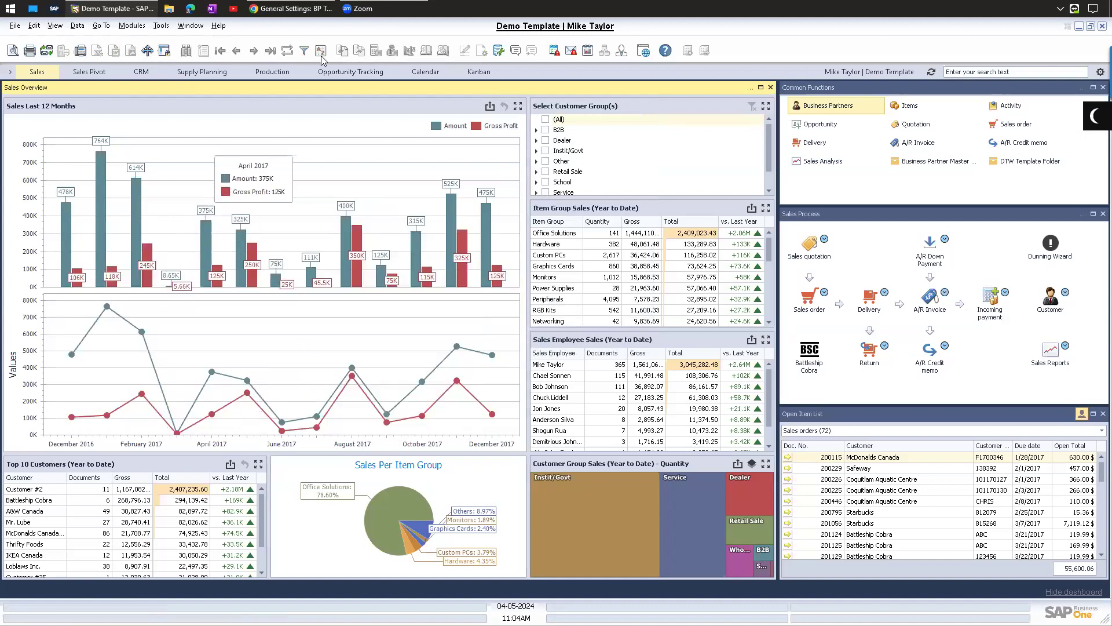
Step: Open the Connected Clients utility from the administration utilities, refresh its client list, and close it
click(132, 26)
mouse_move(334, 84)
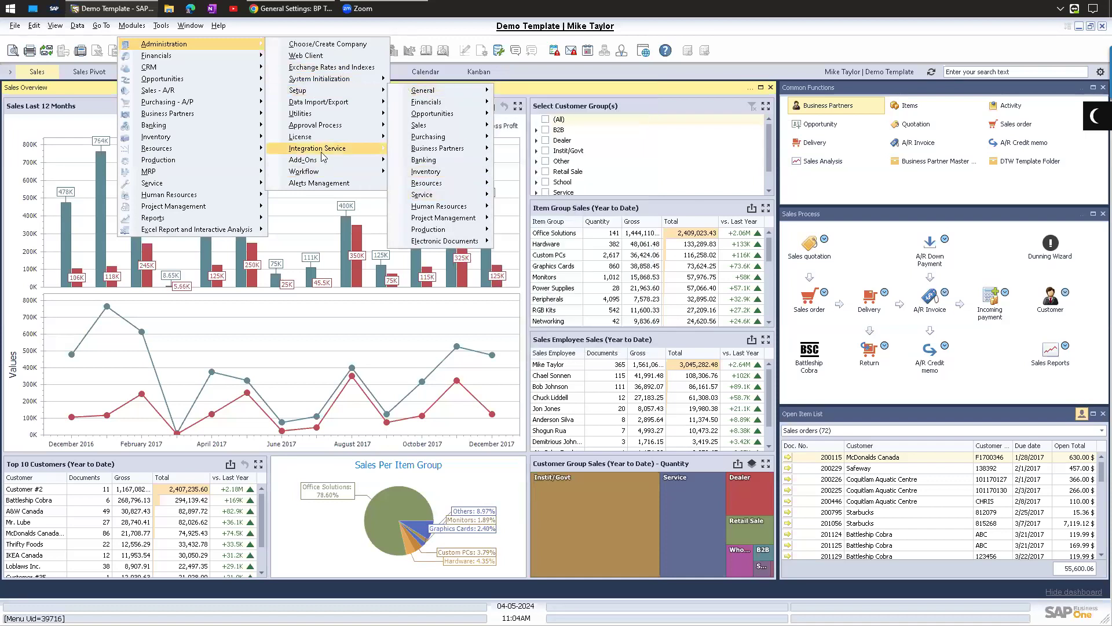
mouse_move(348, 114)
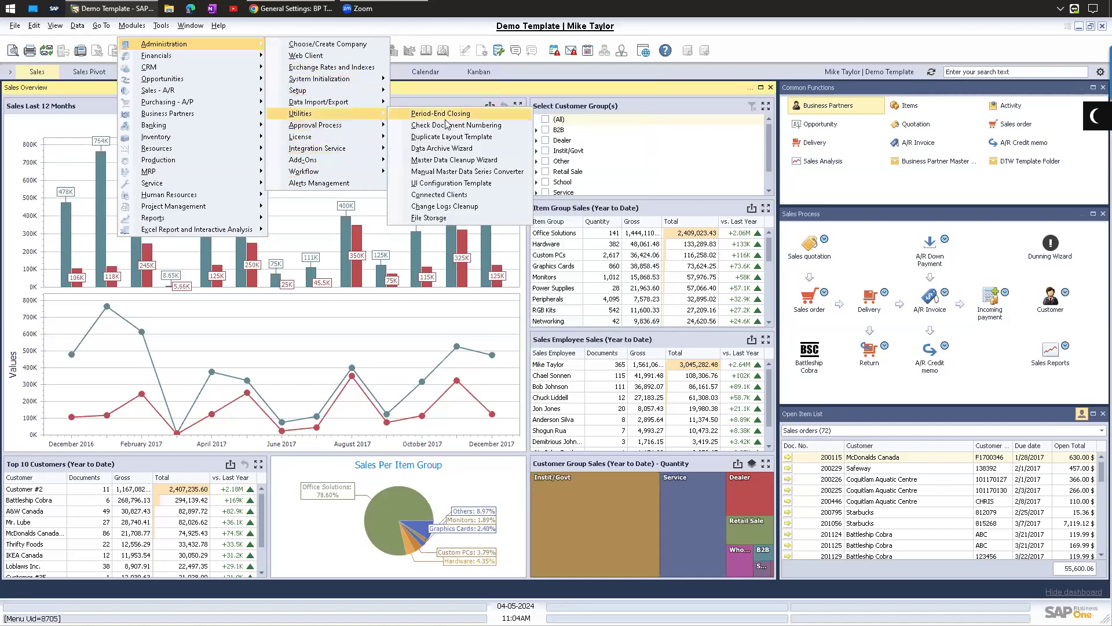
click(441, 200)
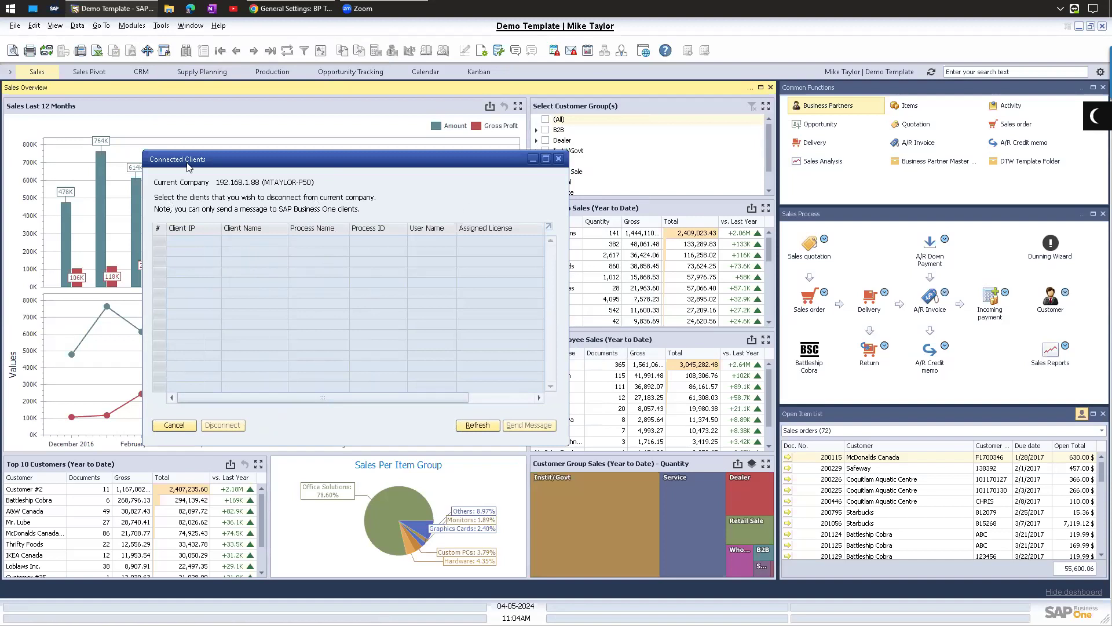
drag(187, 167, 202, 180)
click(497, 439)
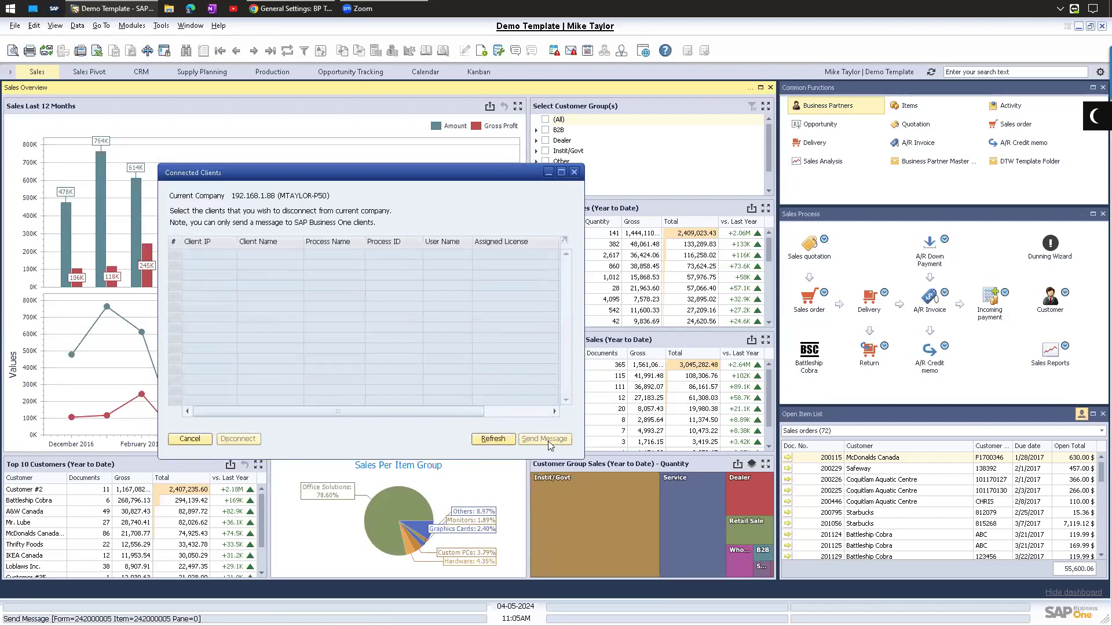
click(190, 438)
click(132, 25)
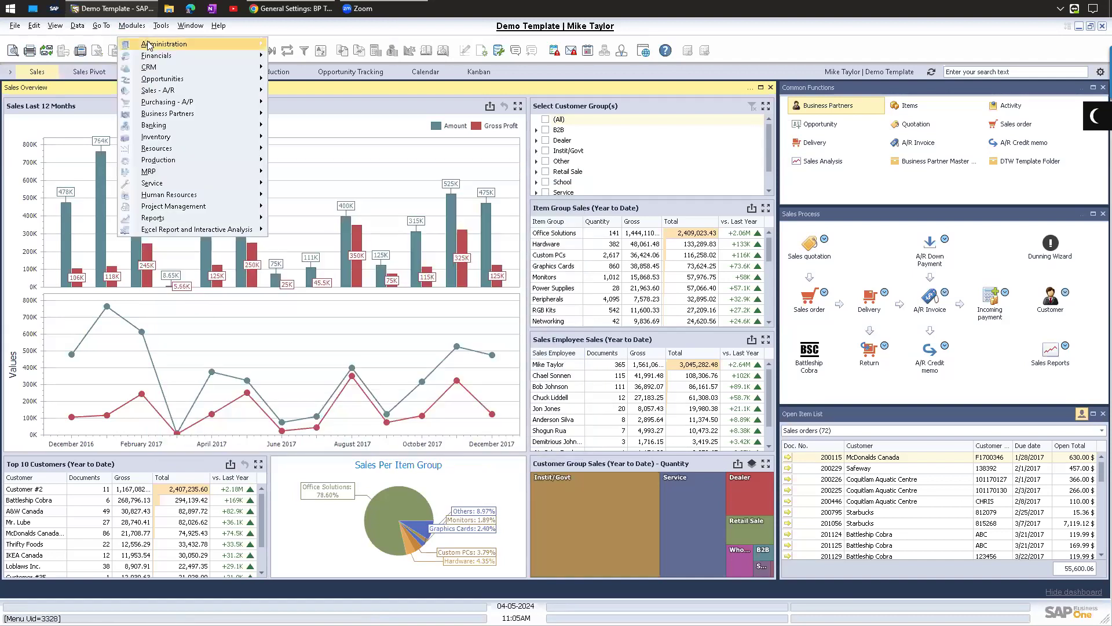
mouse_move(313, 116)
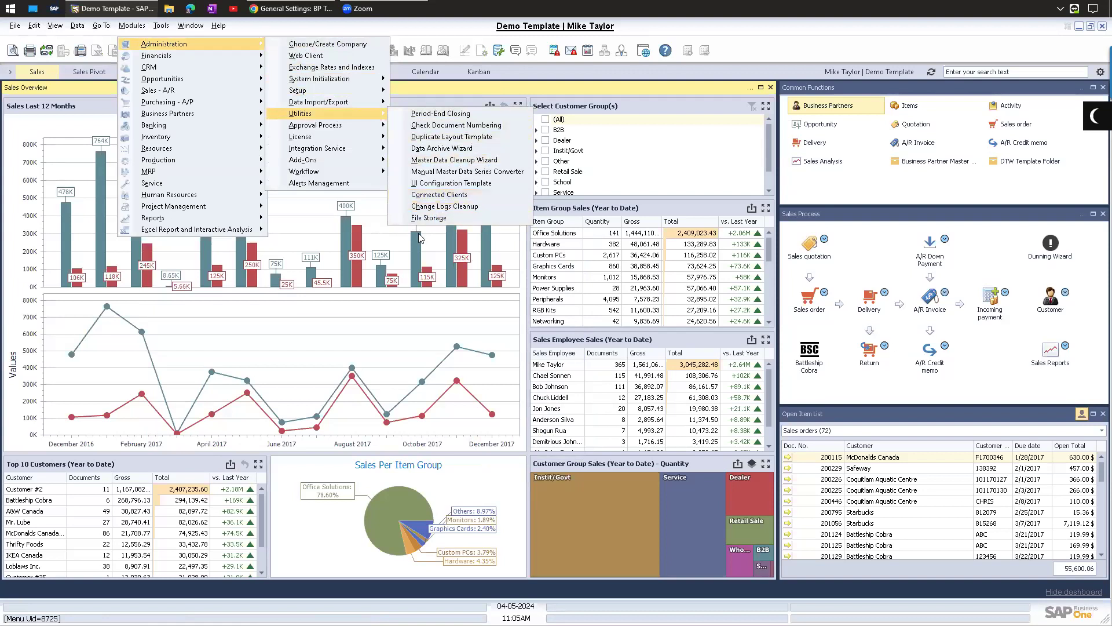
click(334, 325)
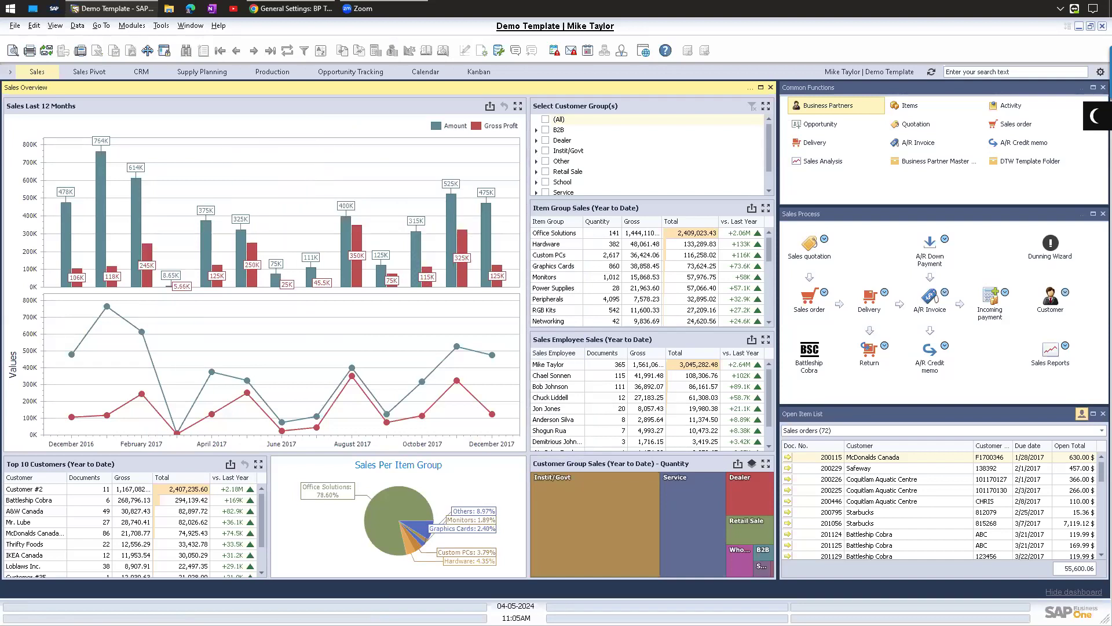
Step: Switch to the presentation and show its Agenda slide in full-screen slide show mode
key(shift+F5)
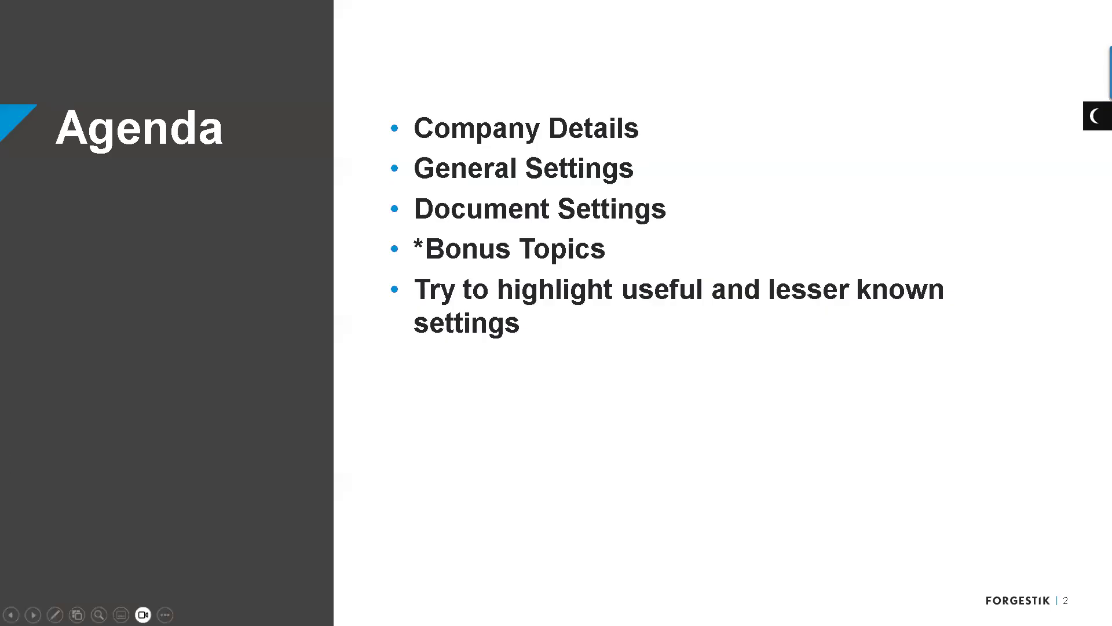